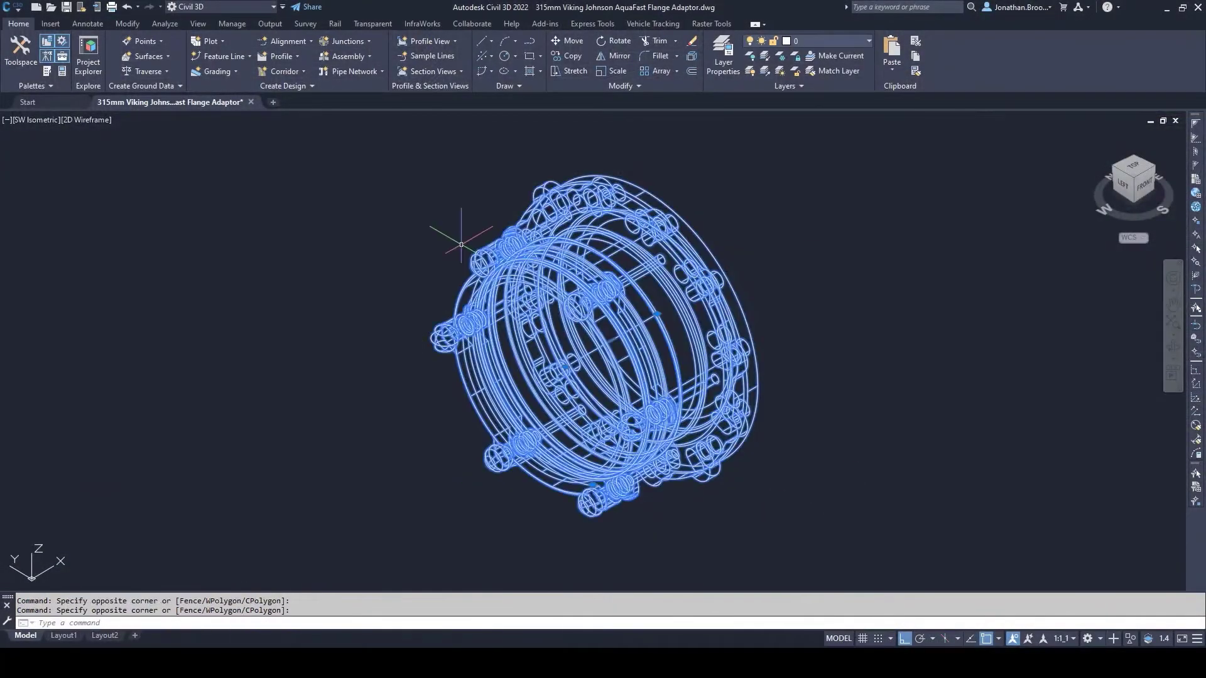
- Open the right-click context menu for the selected flange adaptor model
right_click(393, 265)
left_click(448, 392)
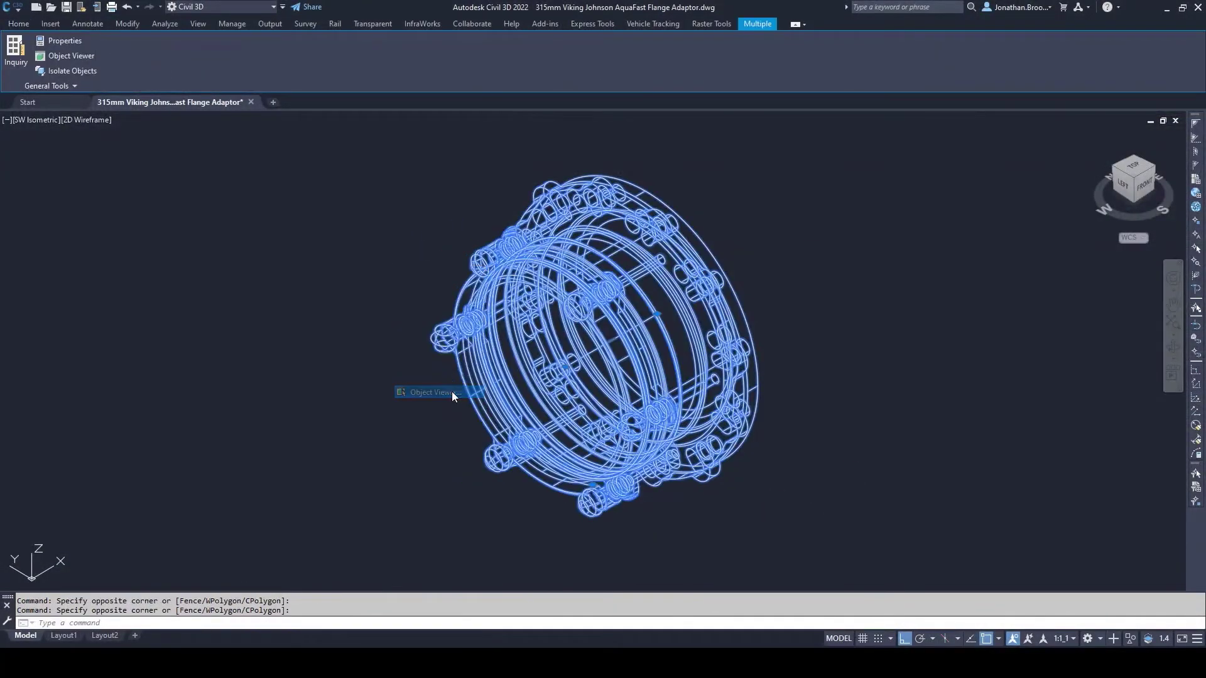
mouse_move(479, 388)
left_mouse_down()
mouse_move(735, 345)
mouse_move(428, 342)
mouse_move(560, 348)
left_mouse_up()
key("alt+F4")
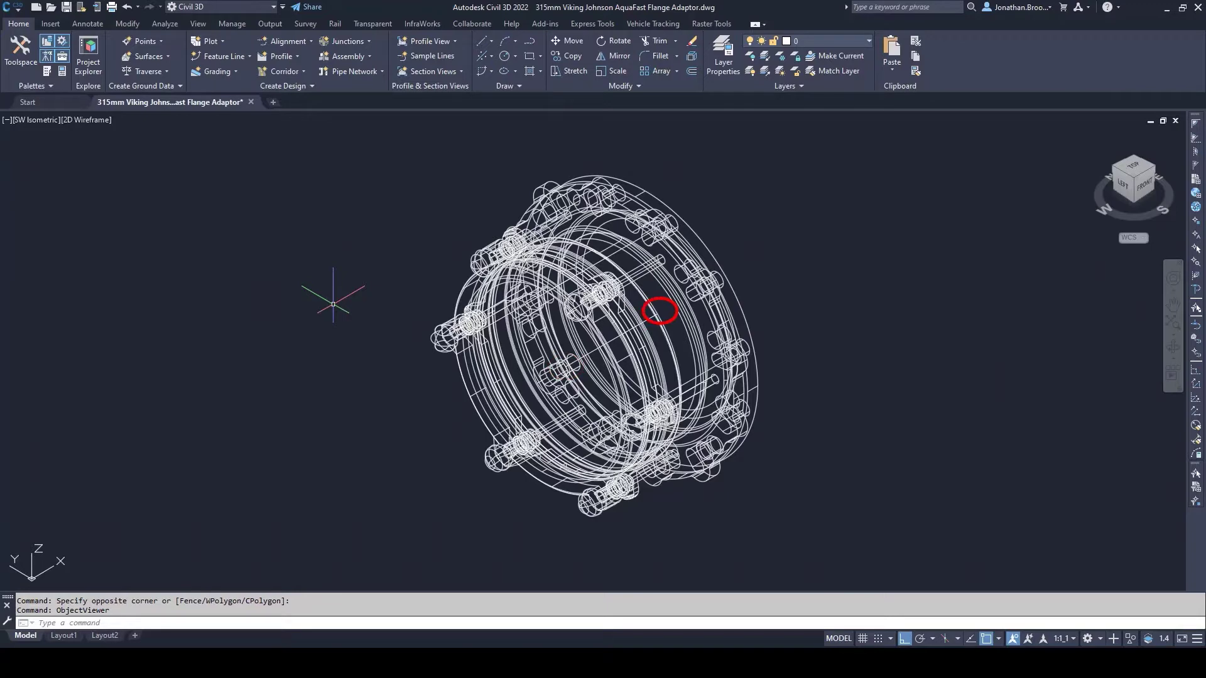
left_click(56, 24)
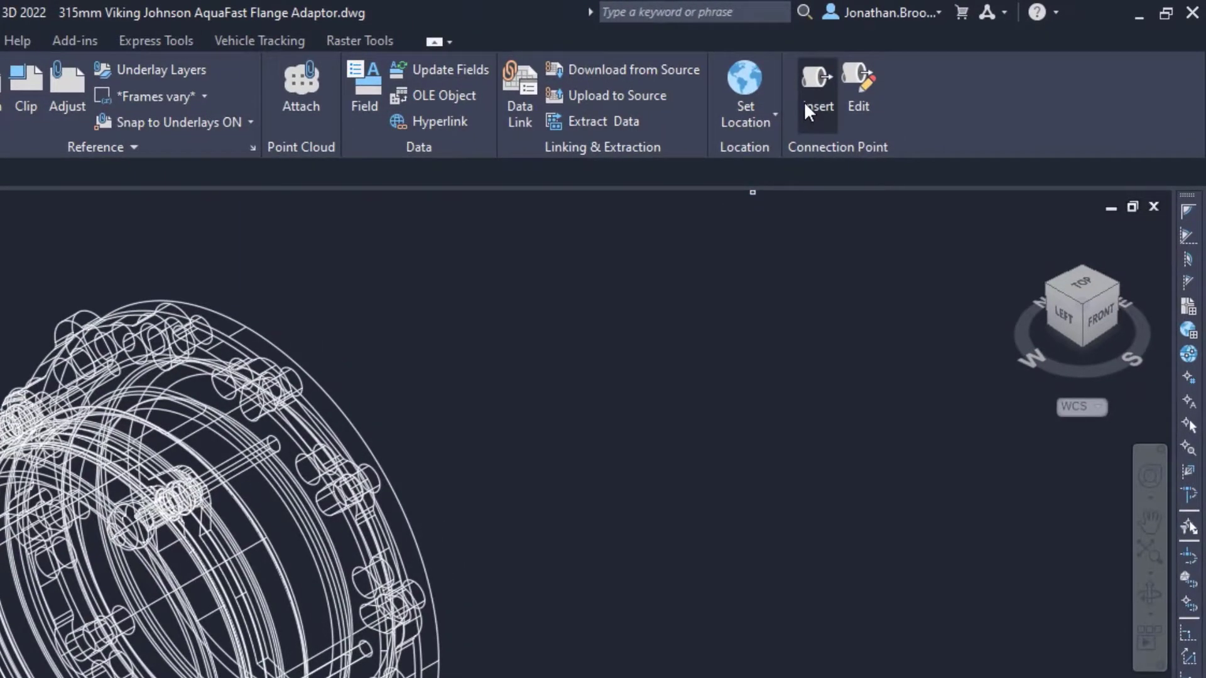
- Add a connection point on one end of the flange, with its direction set and no engineering data
left_click(806, 107)
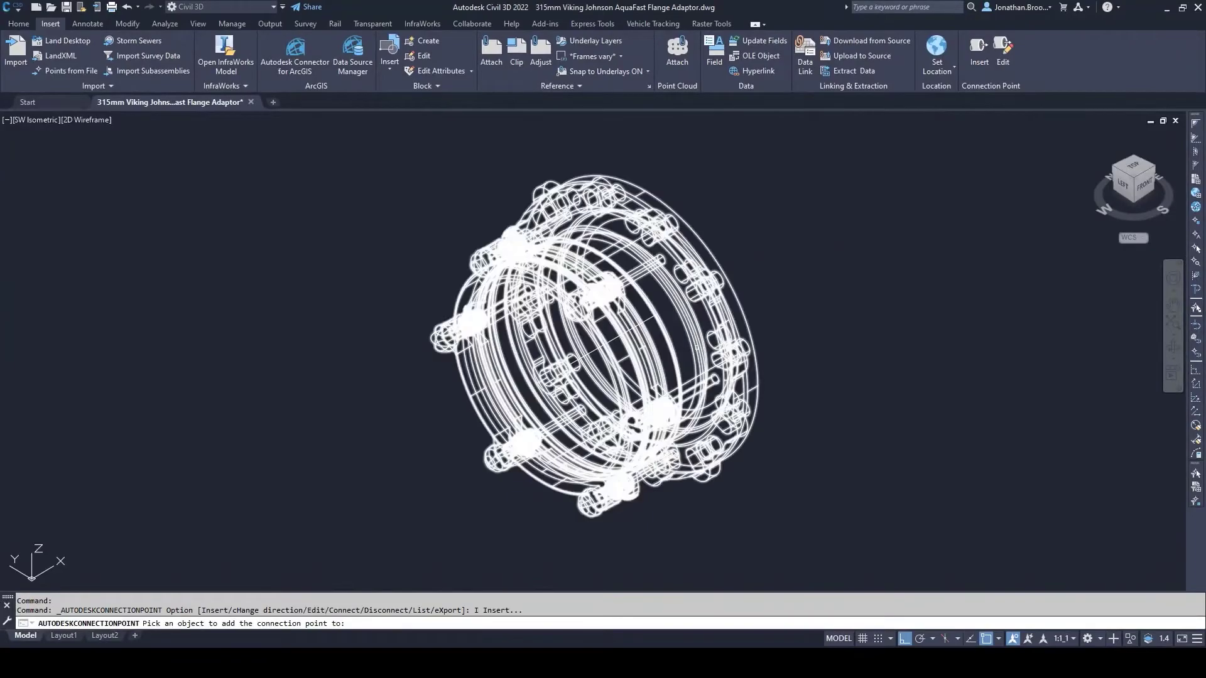
left_click(573, 362)
scroll(574, 363, "up", 6)
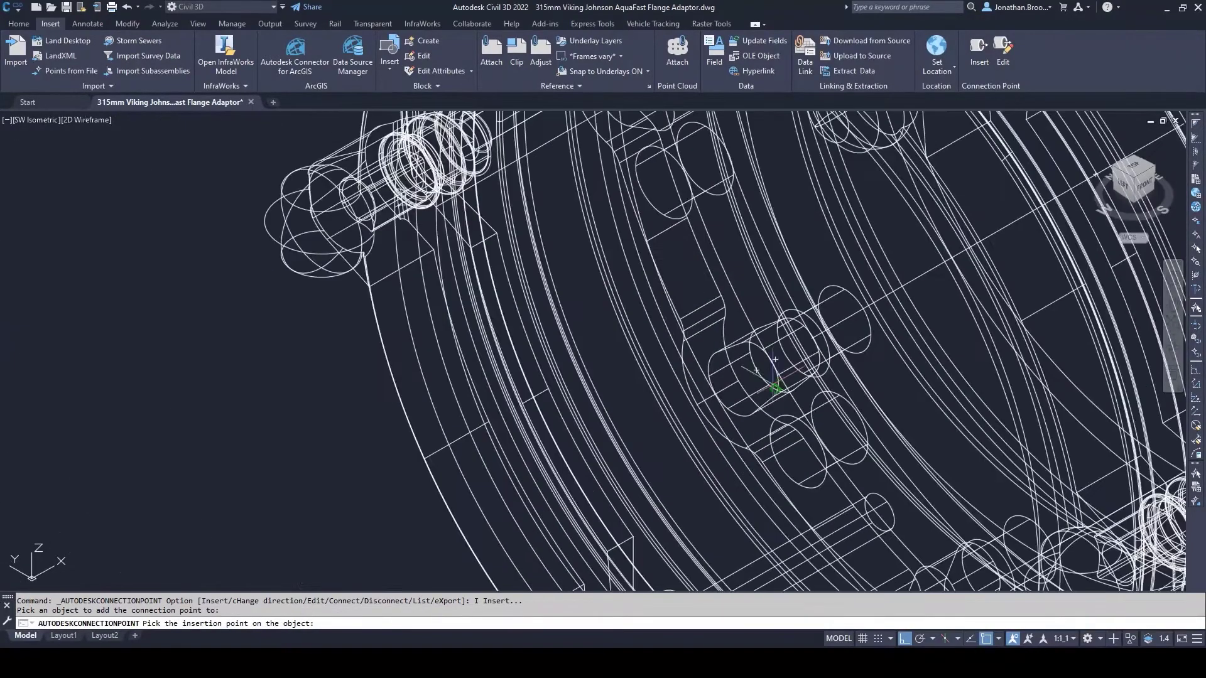
middle_click_drag(844, 349, 789, 345, "shift")
left_click(789, 345)
middle_click_drag(943, 275, 815, 325)
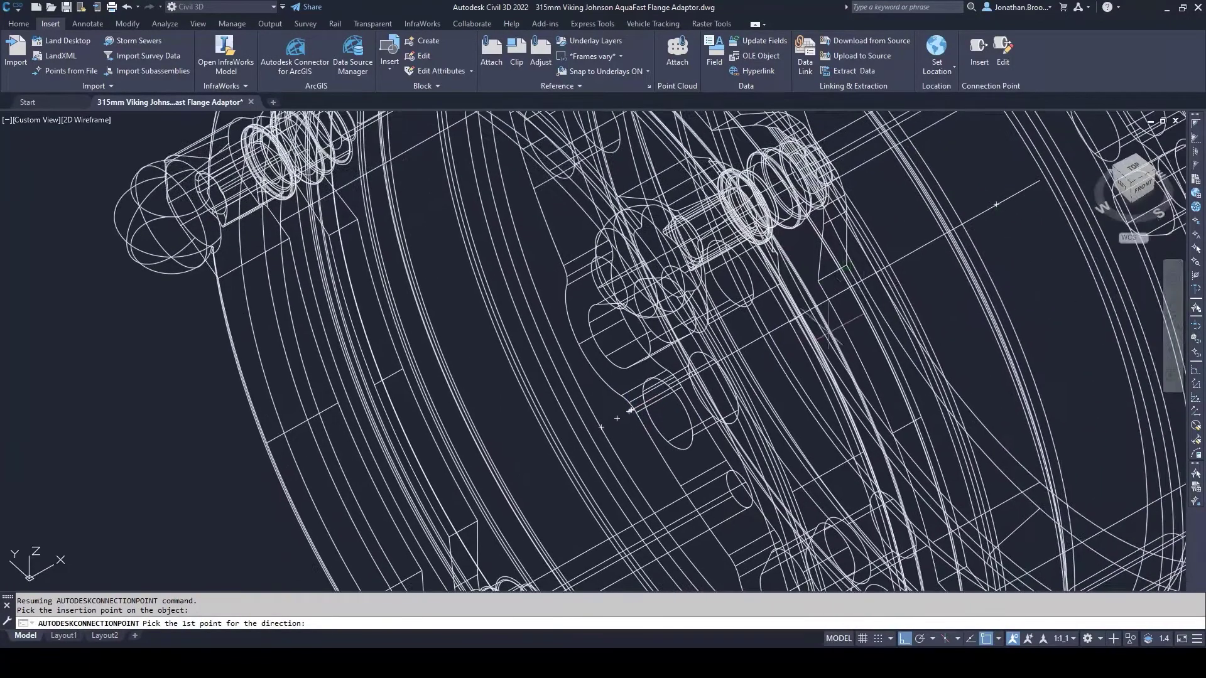
left_click(895, 250)
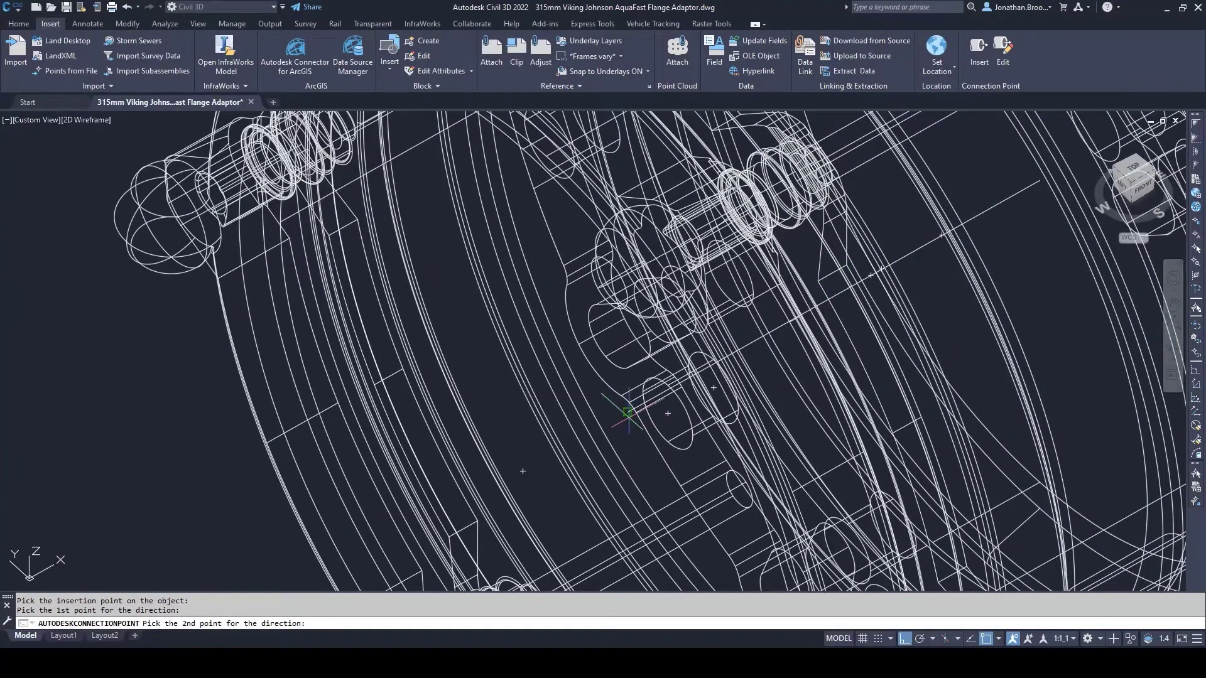
left_click(626, 418)
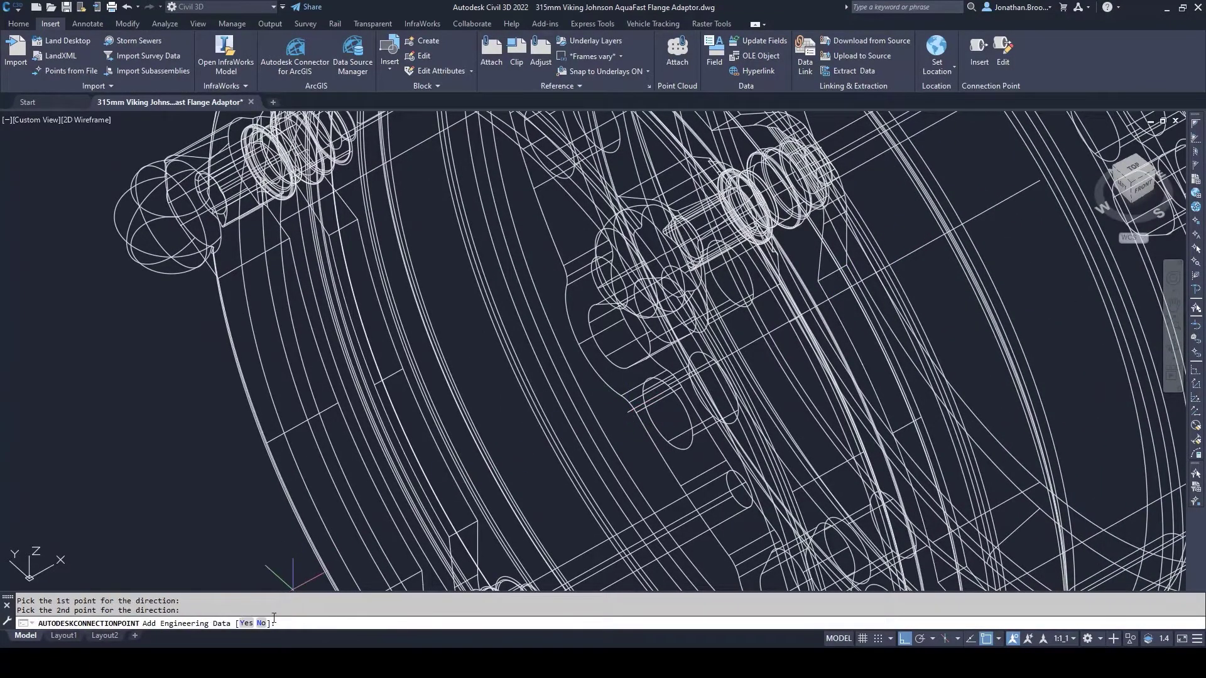
left_click(262, 624)
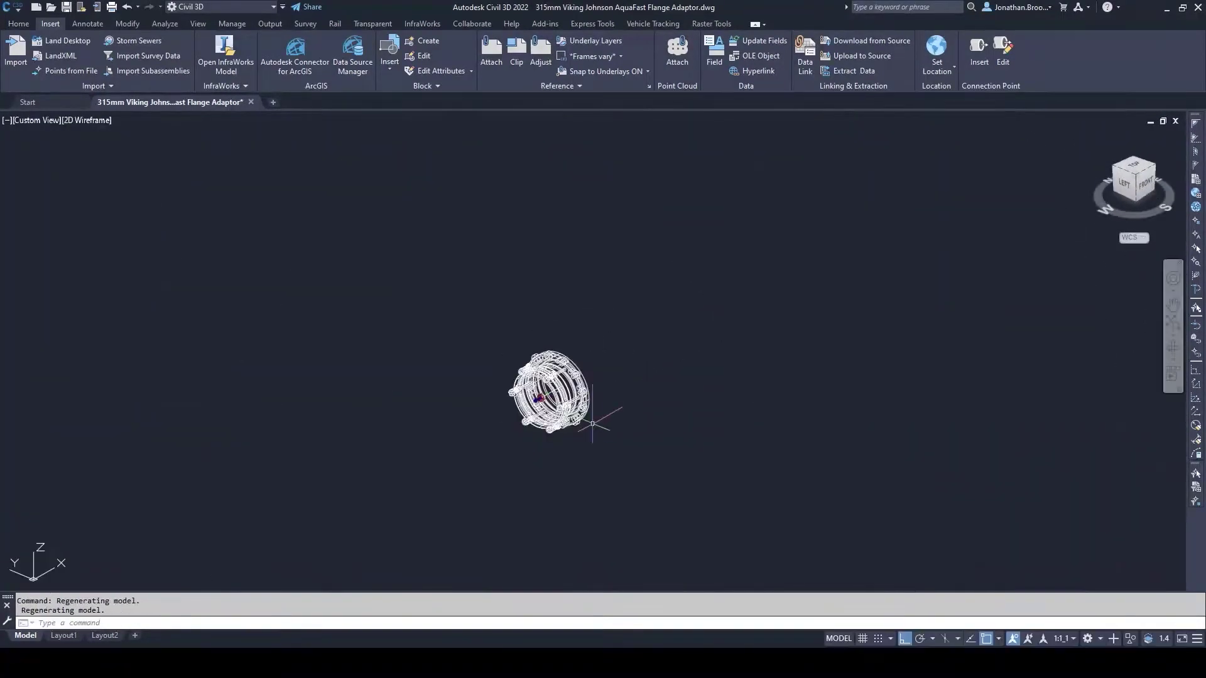
- Add a second connection point on the opposite end of the flange, also without engineering data
middle_click_drag(511, 412, 555, 426)
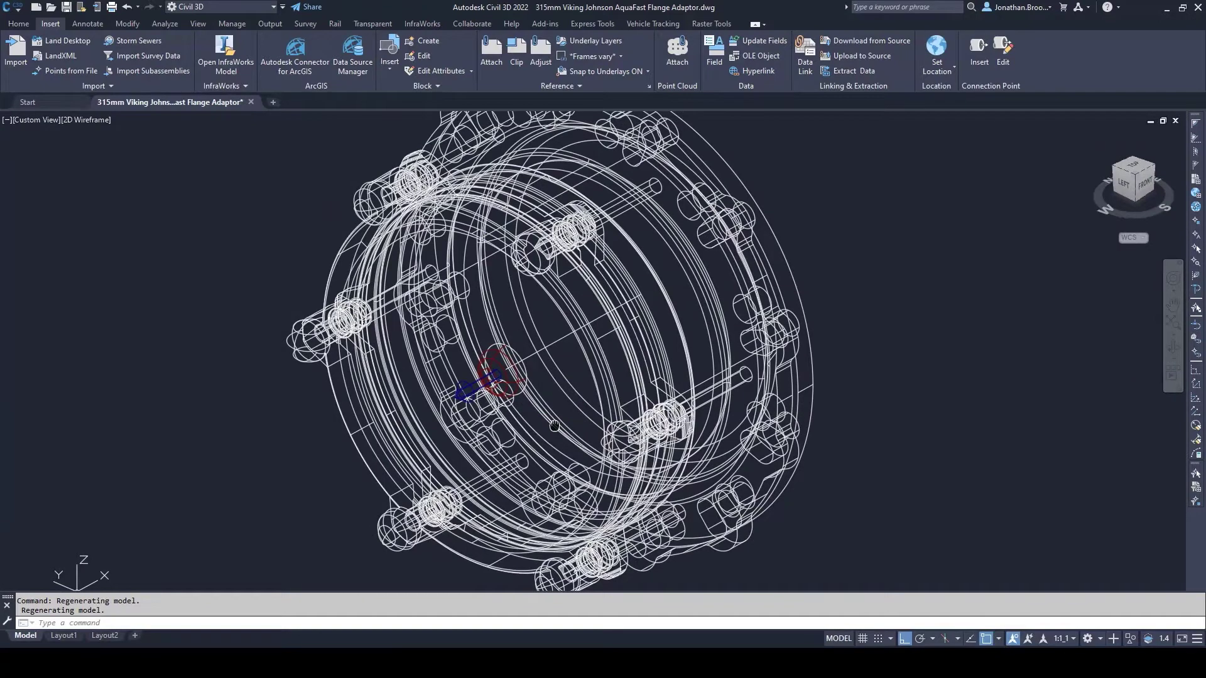
scroll(555, 425, "down", 3)
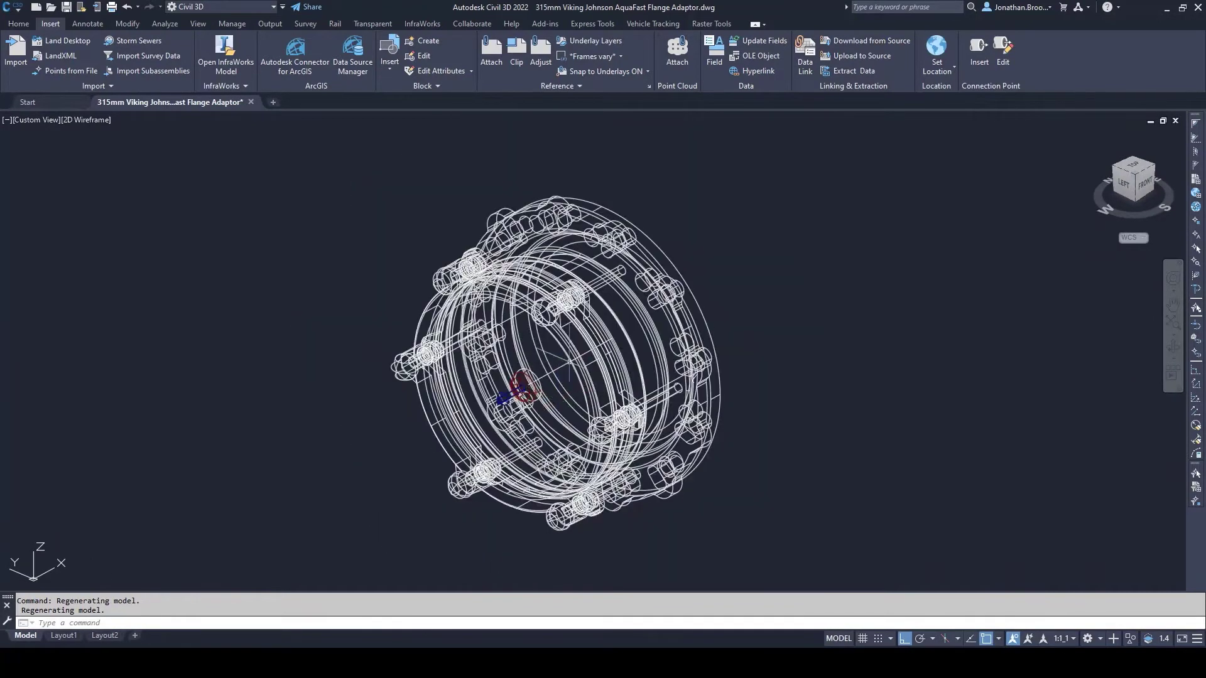
left_click(988, 67)
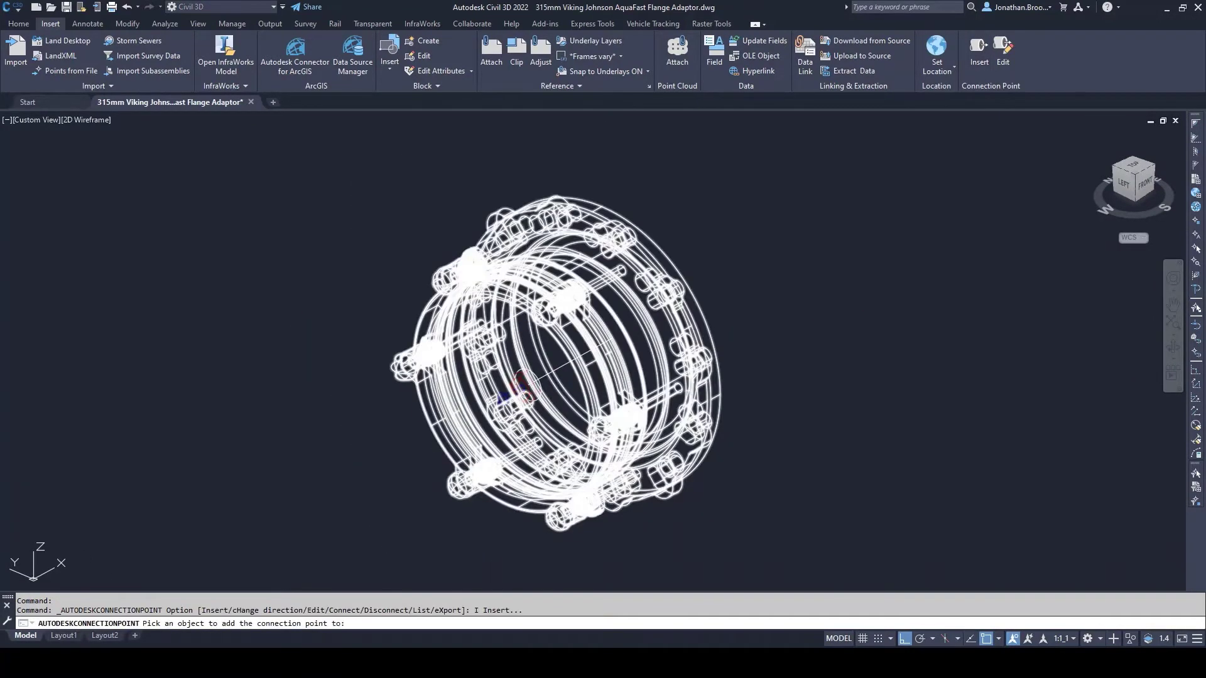
left_click(669, 384)
scroll(579, 336, "up", 5)
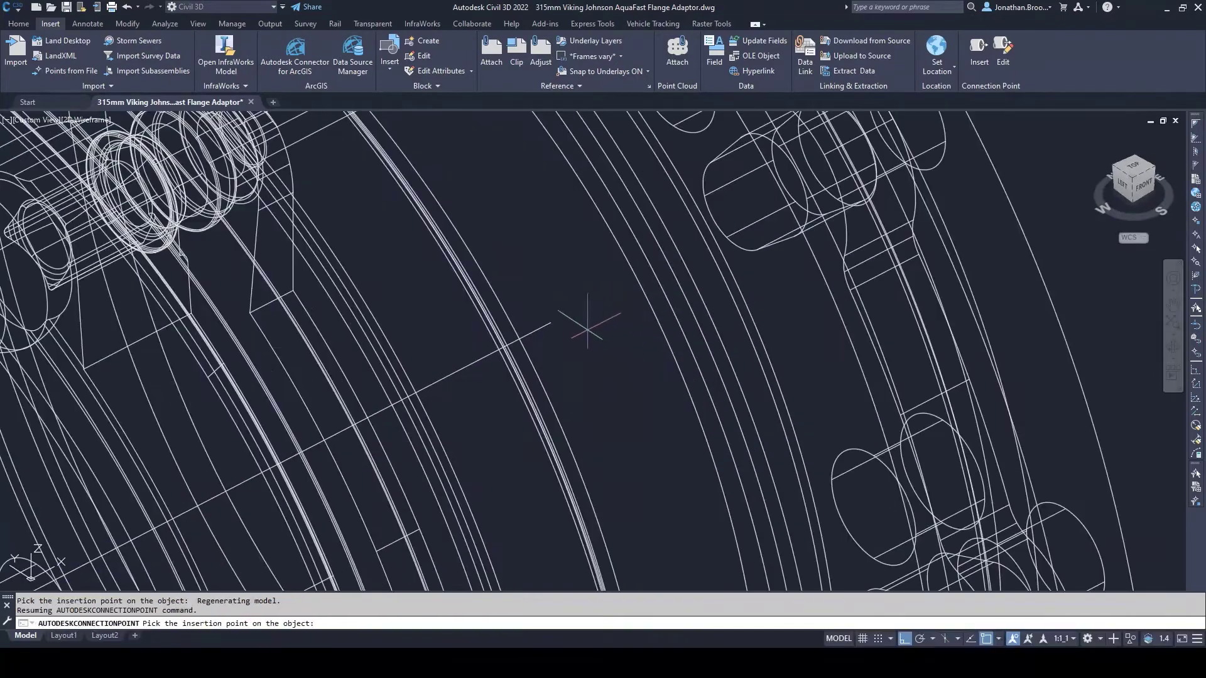
left_click(543, 323)
middle_click_drag(348, 411, 459, 372)
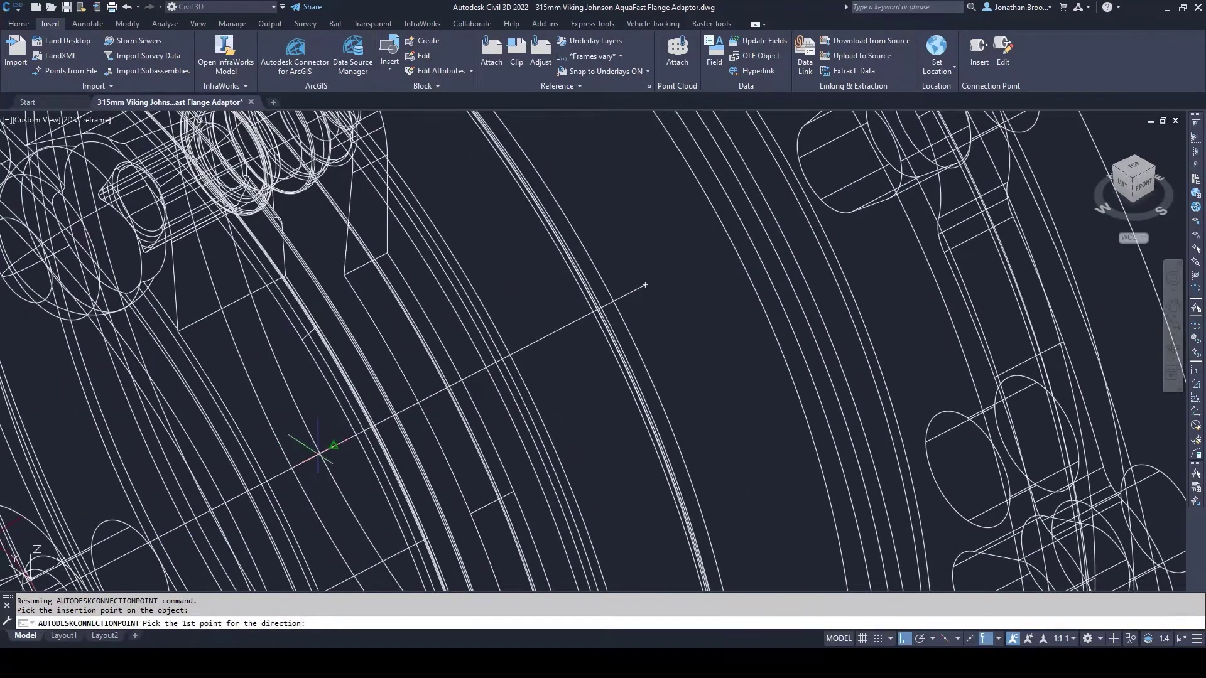
left_click(300, 459)
left_click(644, 286)
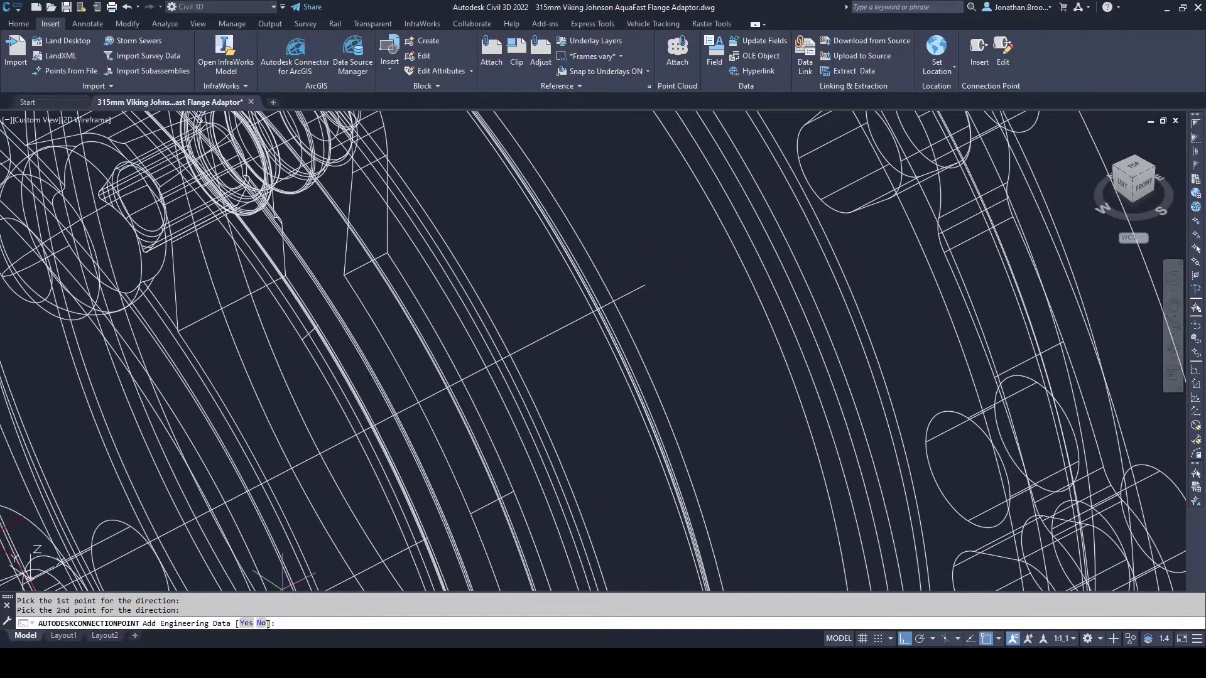
left_click(264, 624)
middle_click_drag(654, 352, 660, 445, "shift")
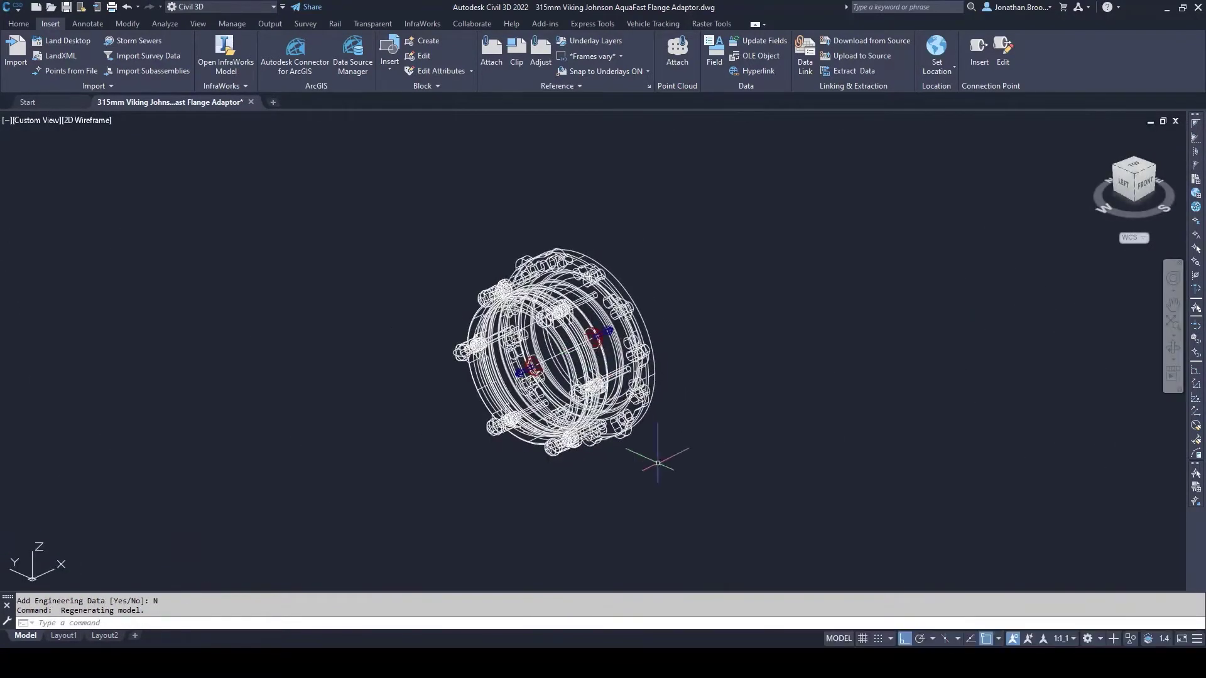
scroll(649, 458, "down", 2)
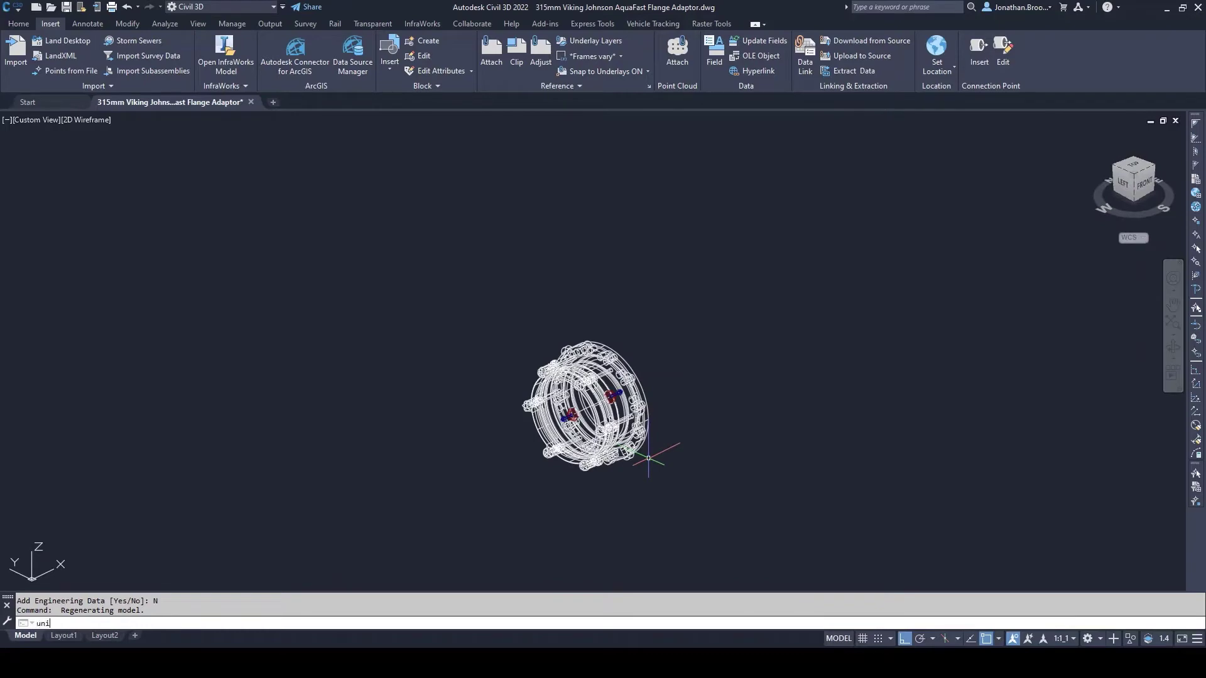
type("units")
key("Return")
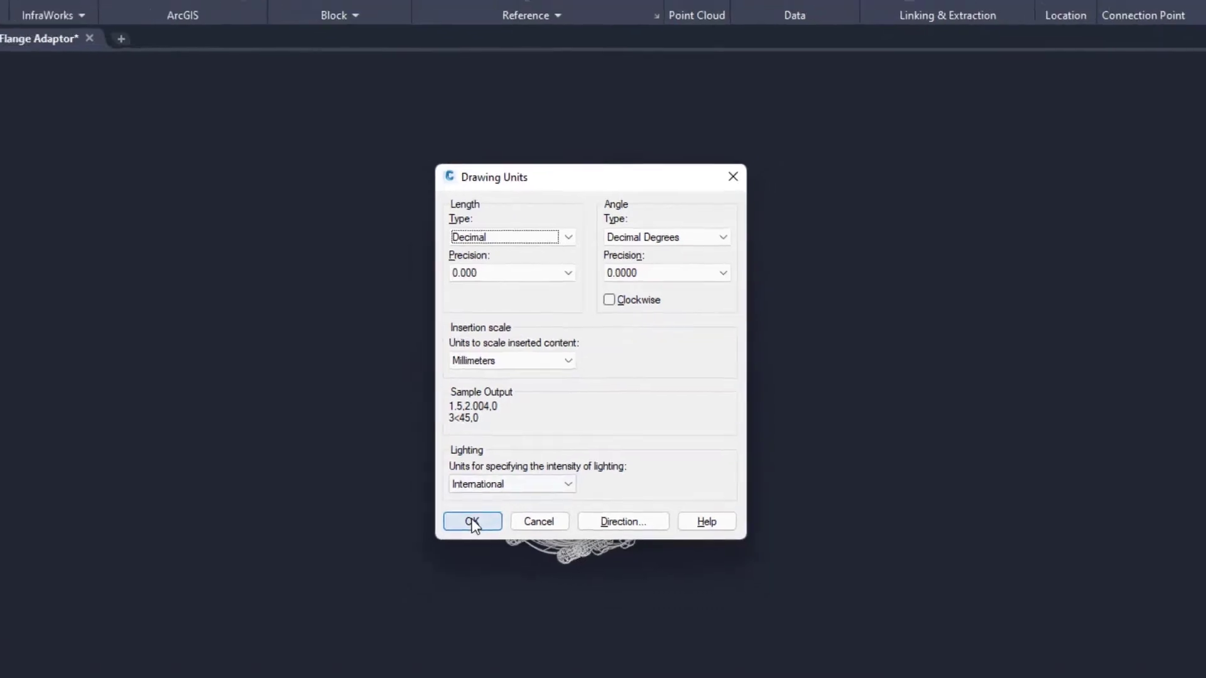
left_click(462, 539)
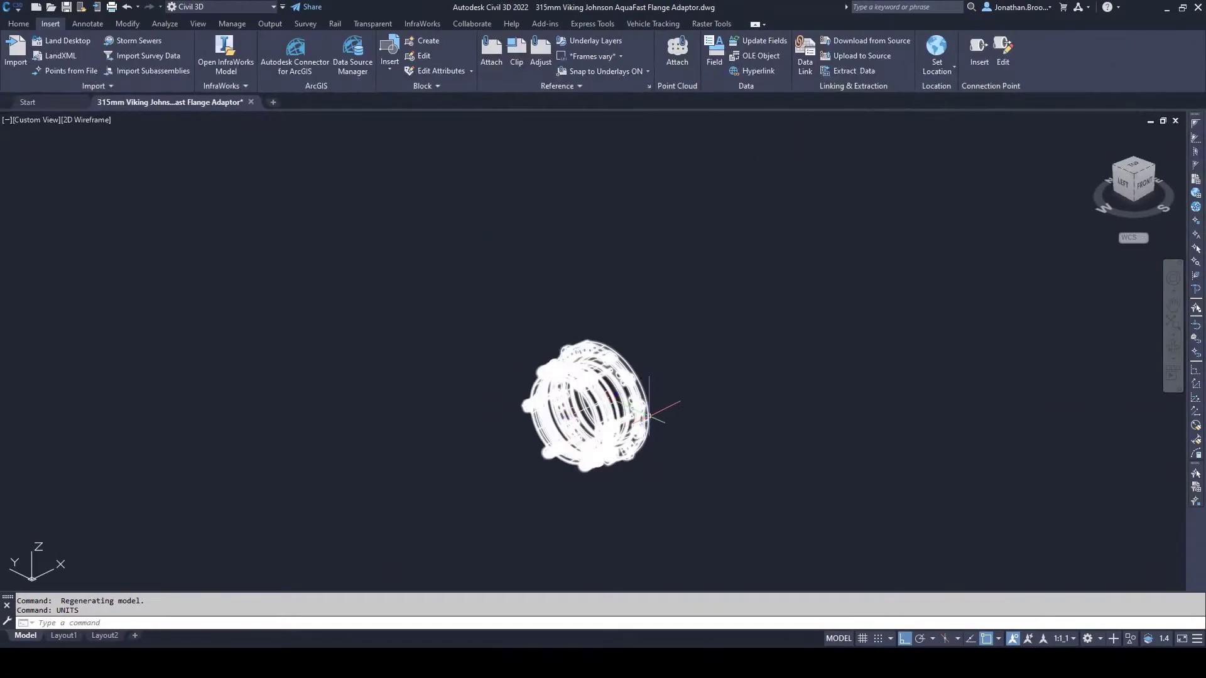
middle_click_drag(588, 405, 603, 390, "shift")
scroll(670, 399, "up", 4)
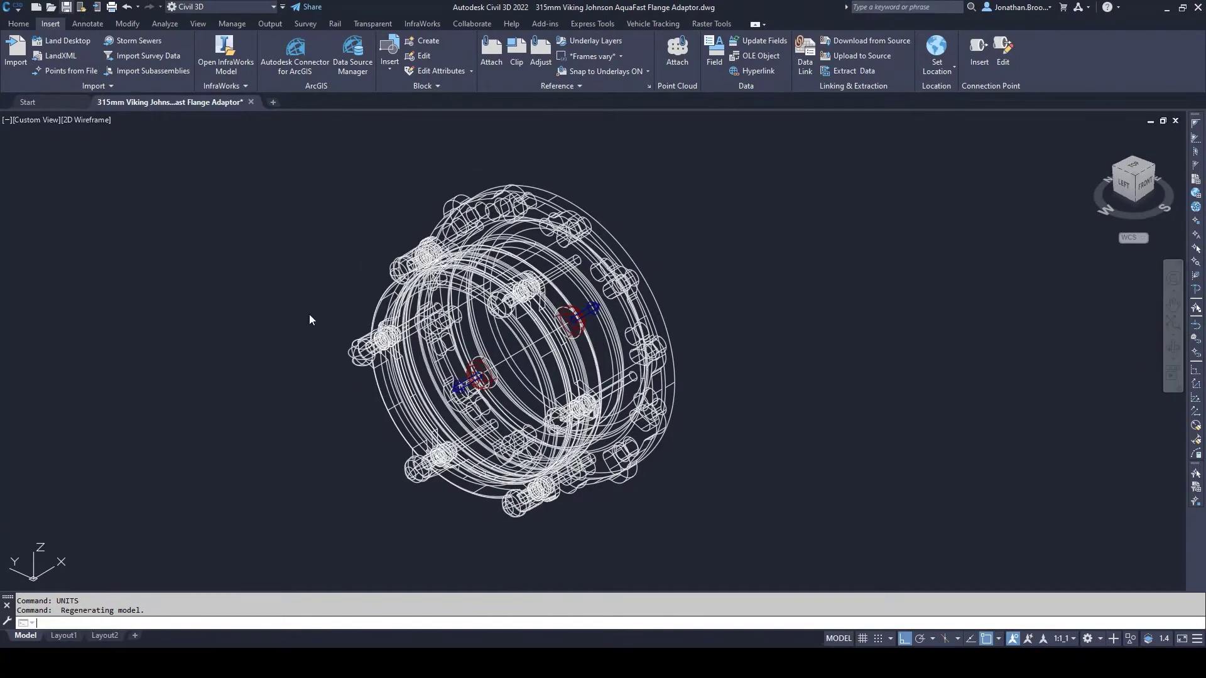
key("ctrl+s")
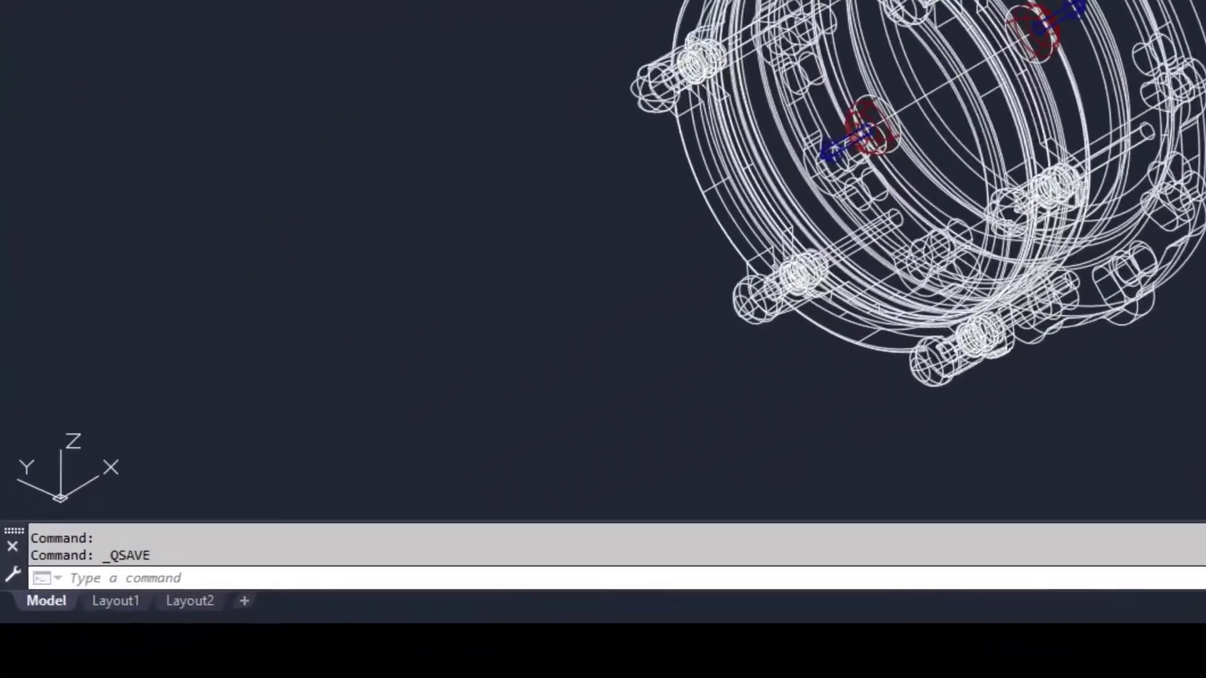
- Run PUBLISHPARTCONTENT on the flange solid and its centerline, using Millimeters as the measuring unit
type("pub")
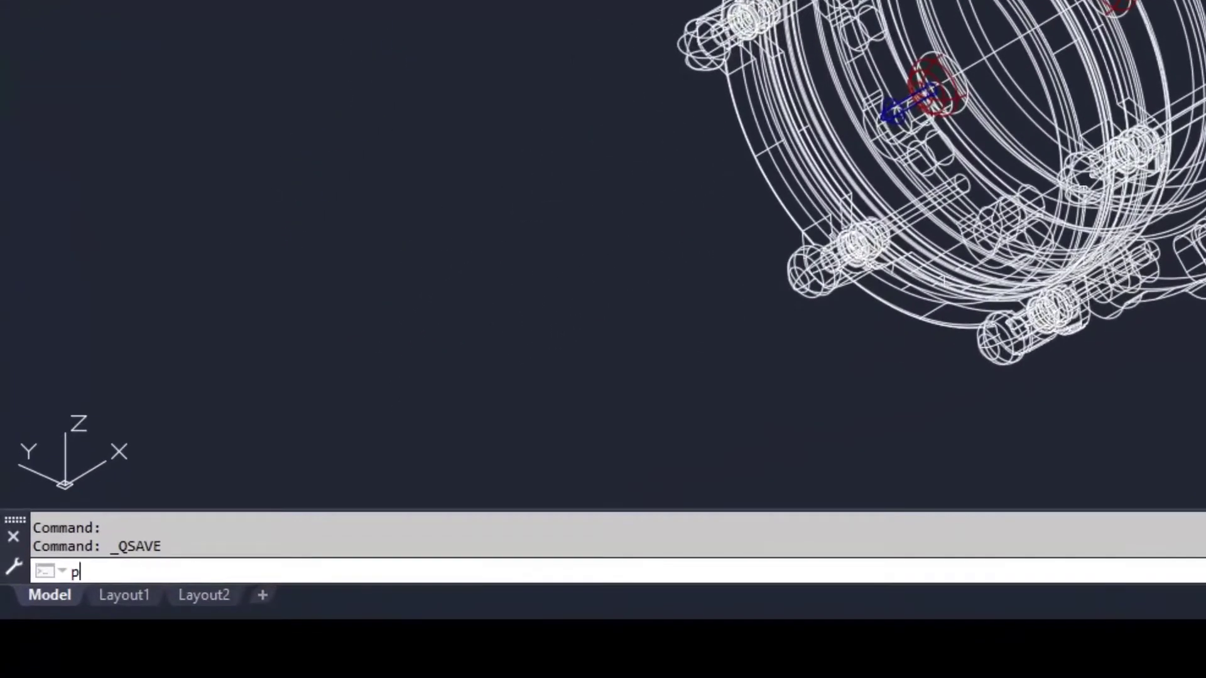
type("lish")
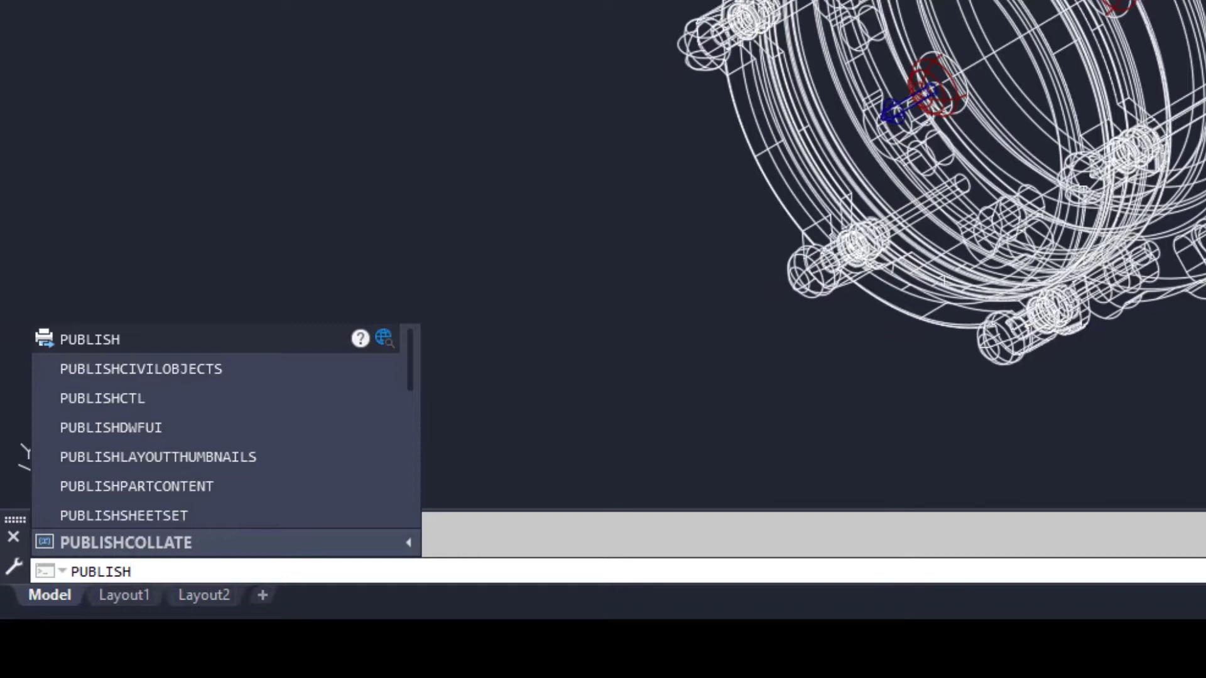
left_click(147, 480)
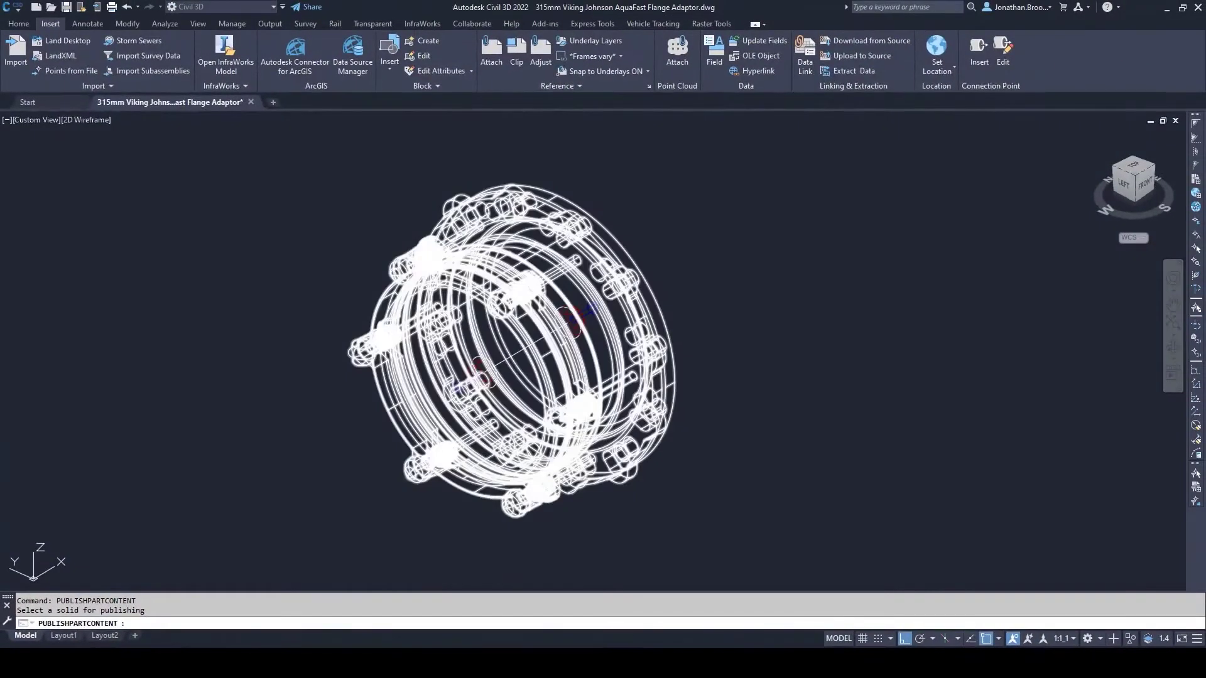
left_click(798, 0)
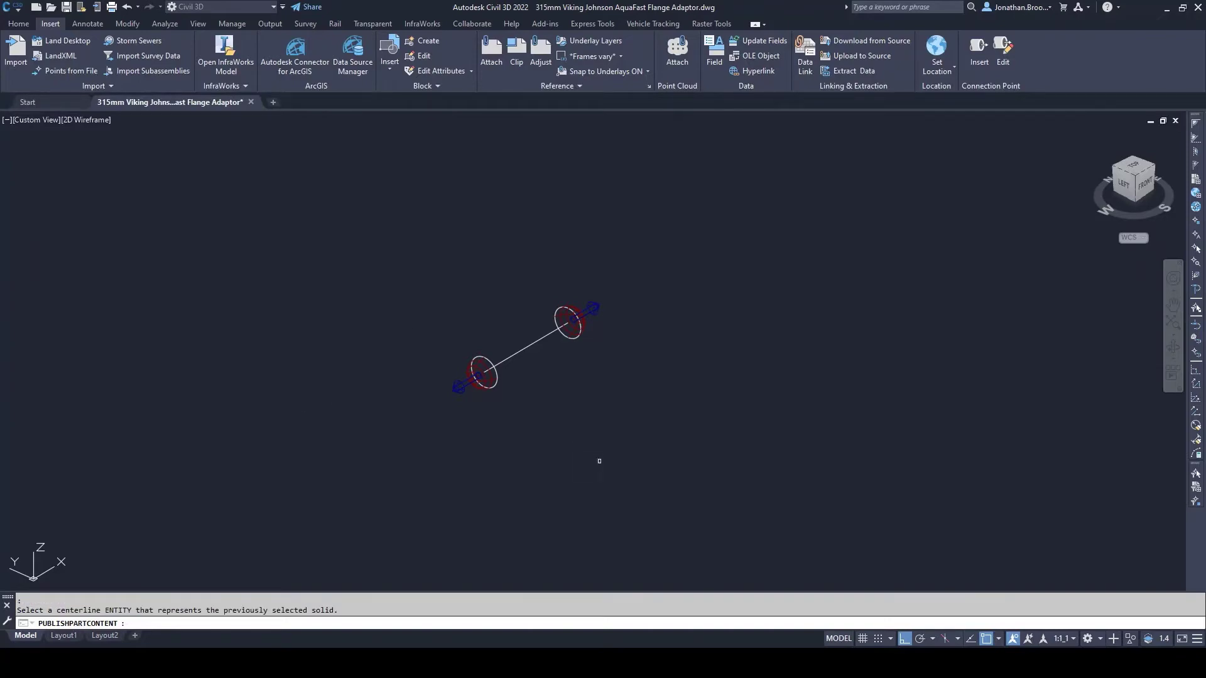
left_click(528, 348)
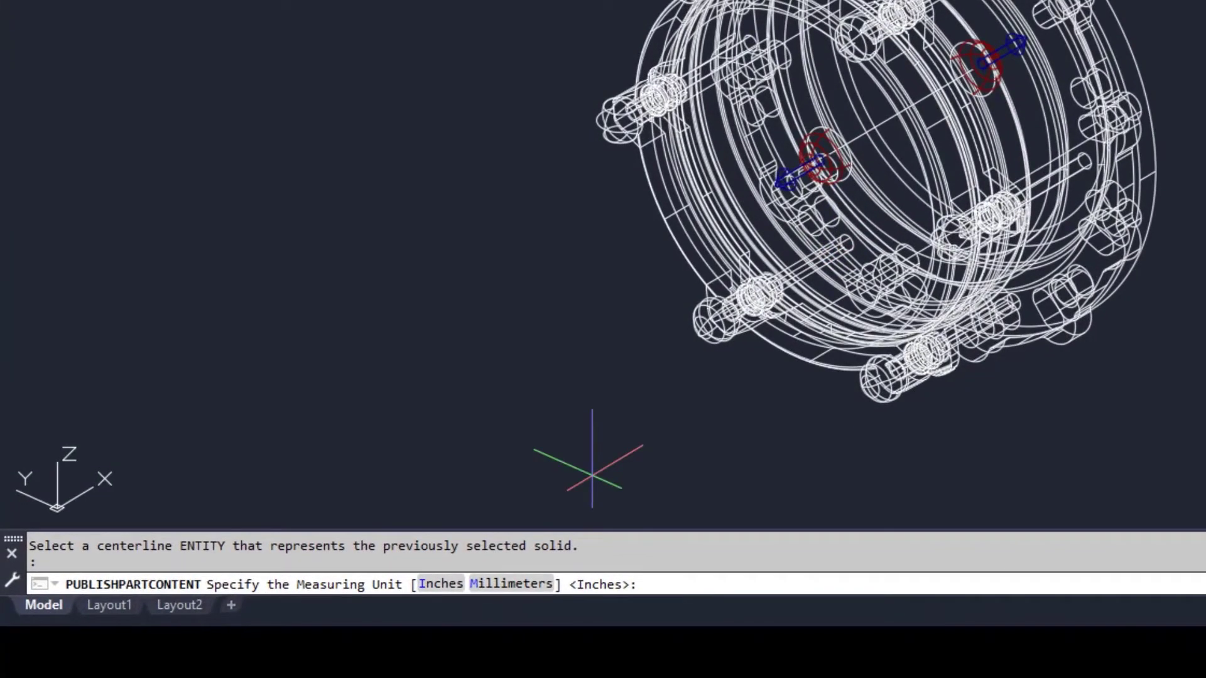
left_click(498, 588)
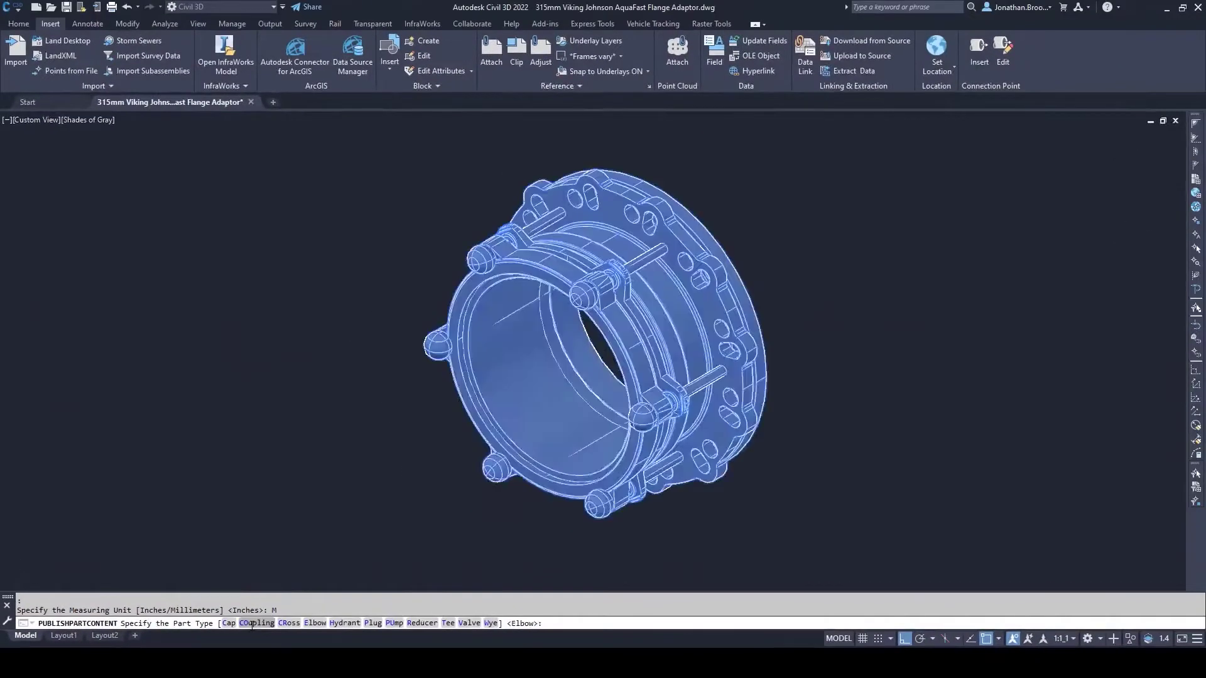
- Set the part type to Coupling and save the .content file in CAD Library\Civil3D\Component\Polyethylene\Couplers
left_click(252, 625)
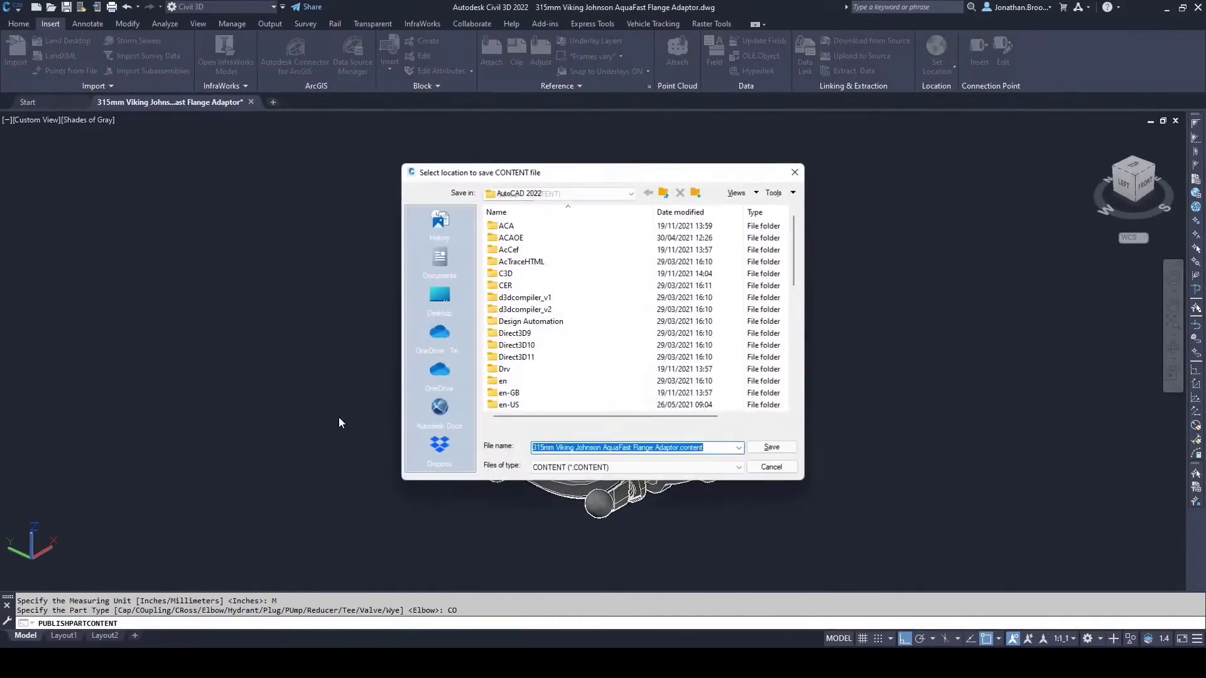
left_click(452, 448)
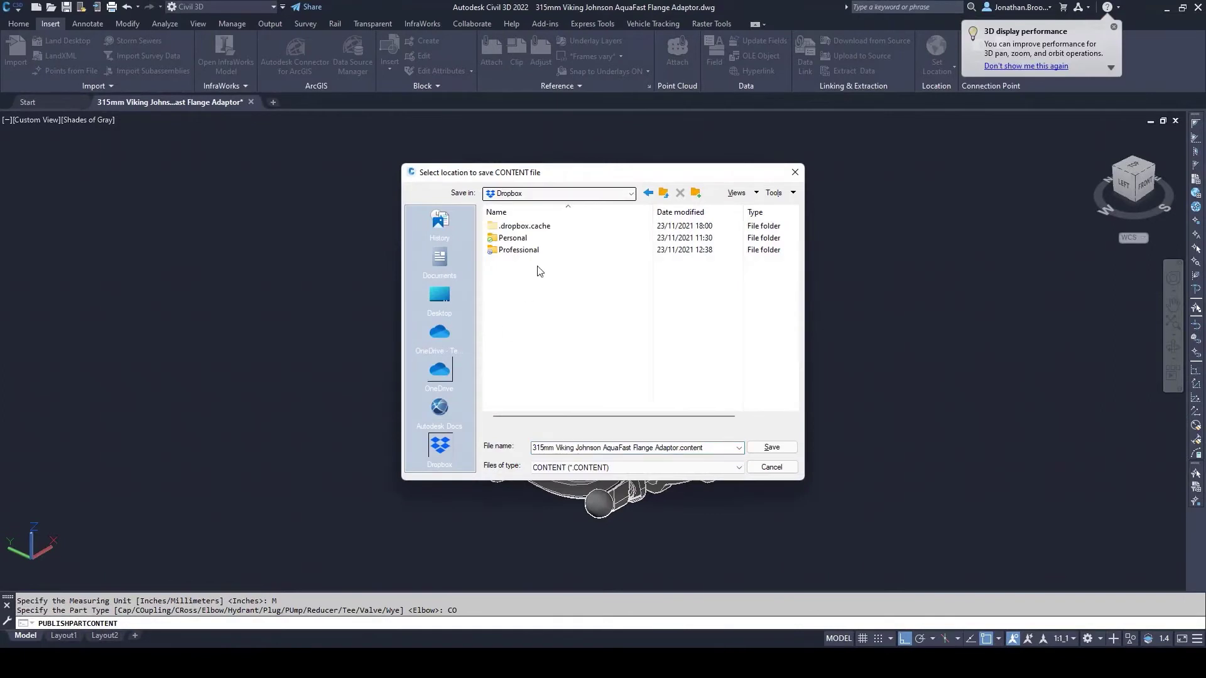
left_click(534, 254)
double_click(534, 254)
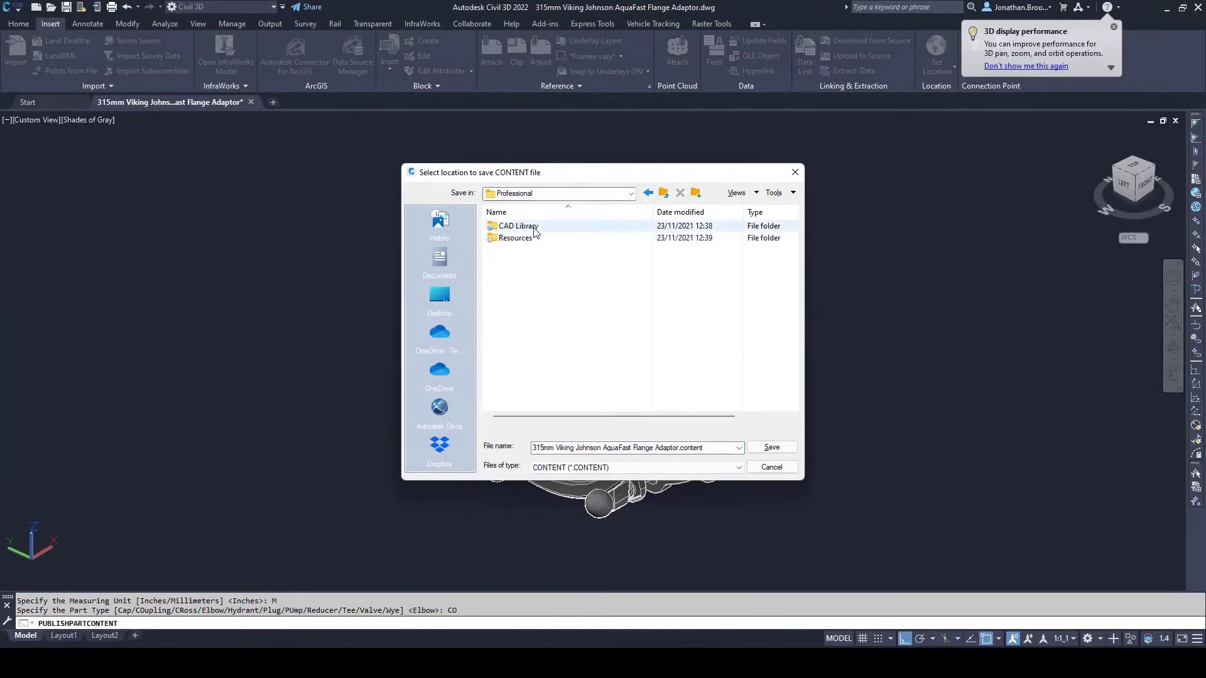
double_click(522, 227)
left_click(537, 251)
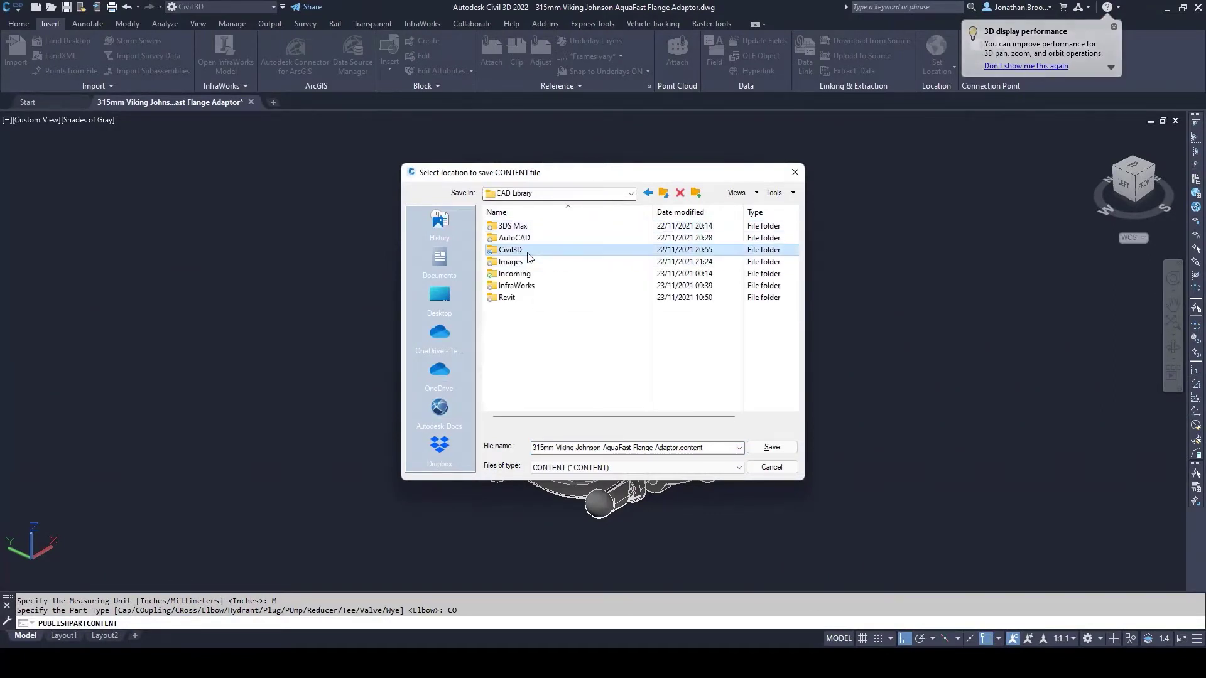
double_click(534, 251)
double_click(534, 226)
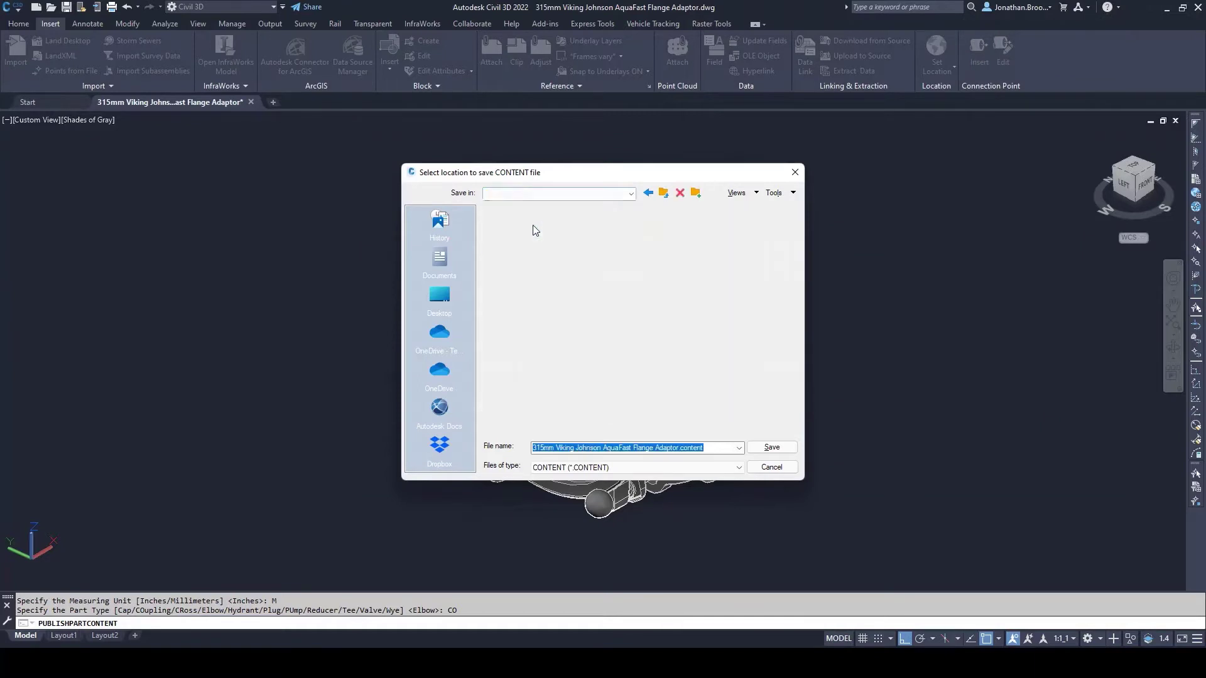
double_click(521, 250)
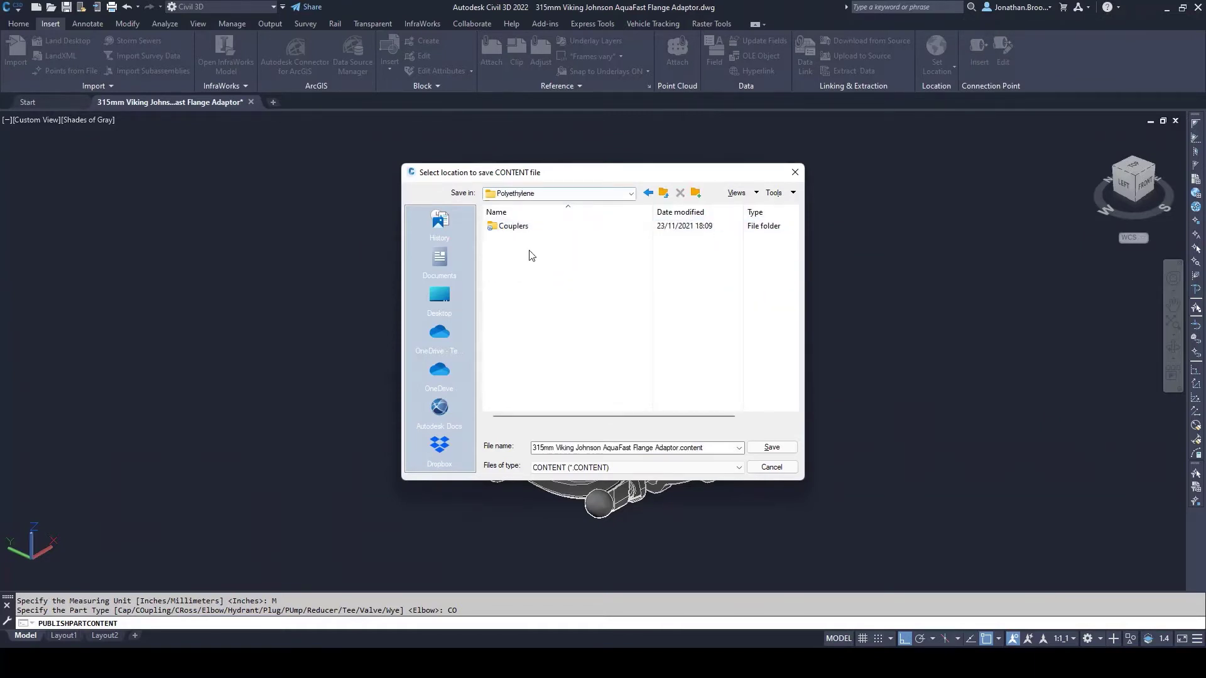
double_click(514, 228)
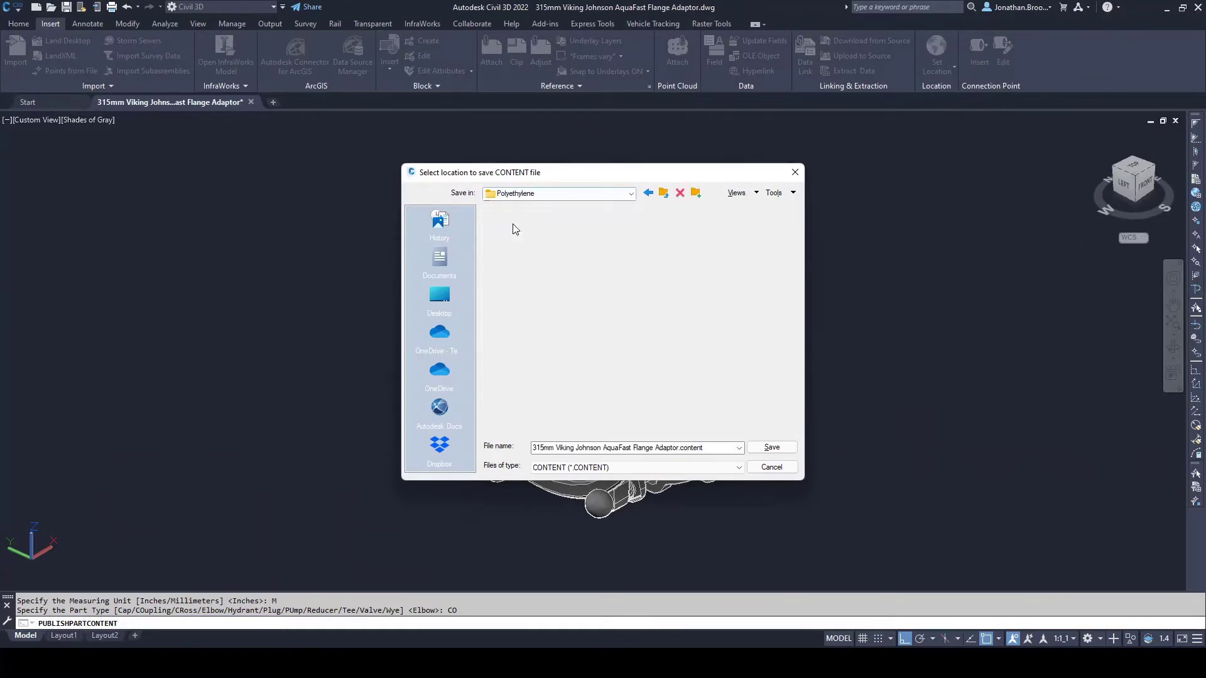
left_click(634, 466)
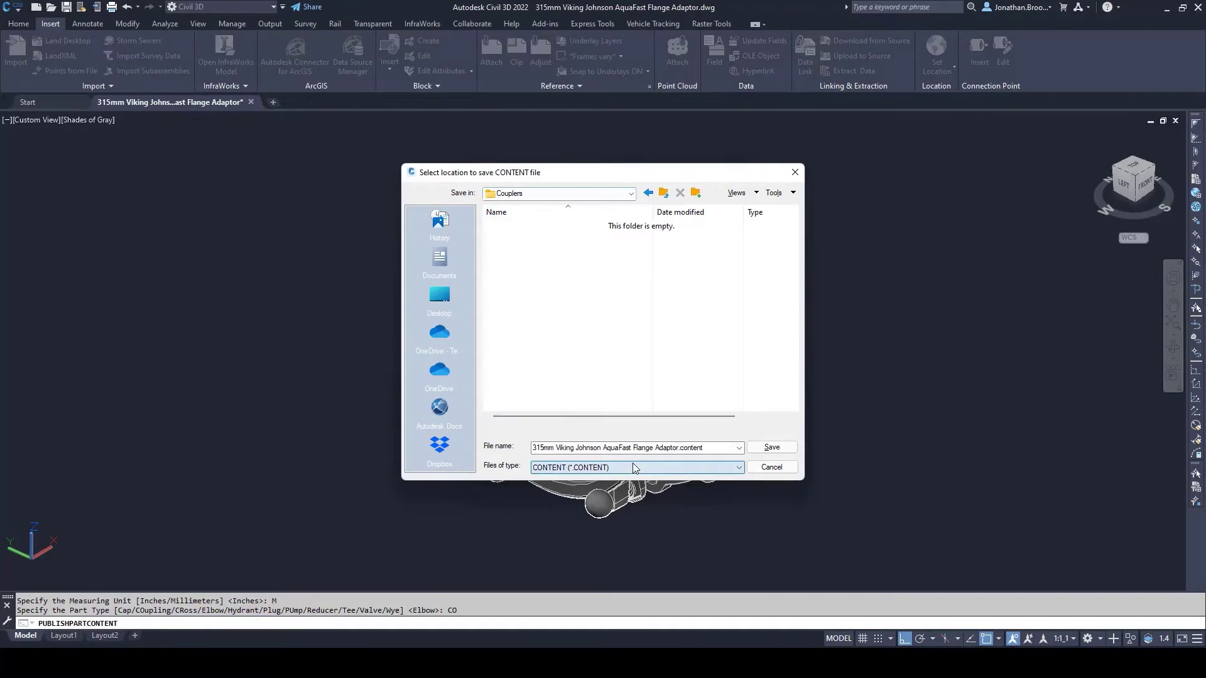
left_click(772, 448)
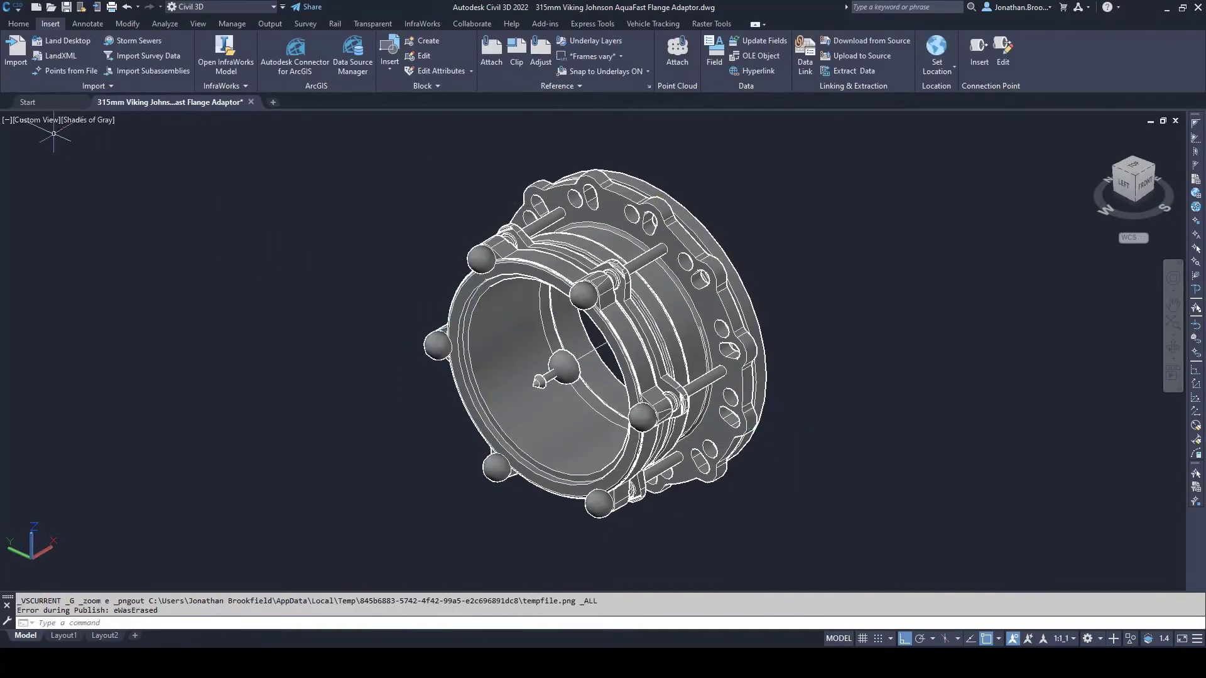
- Switch the viewport visual style to Realistic
left_click(88, 119)
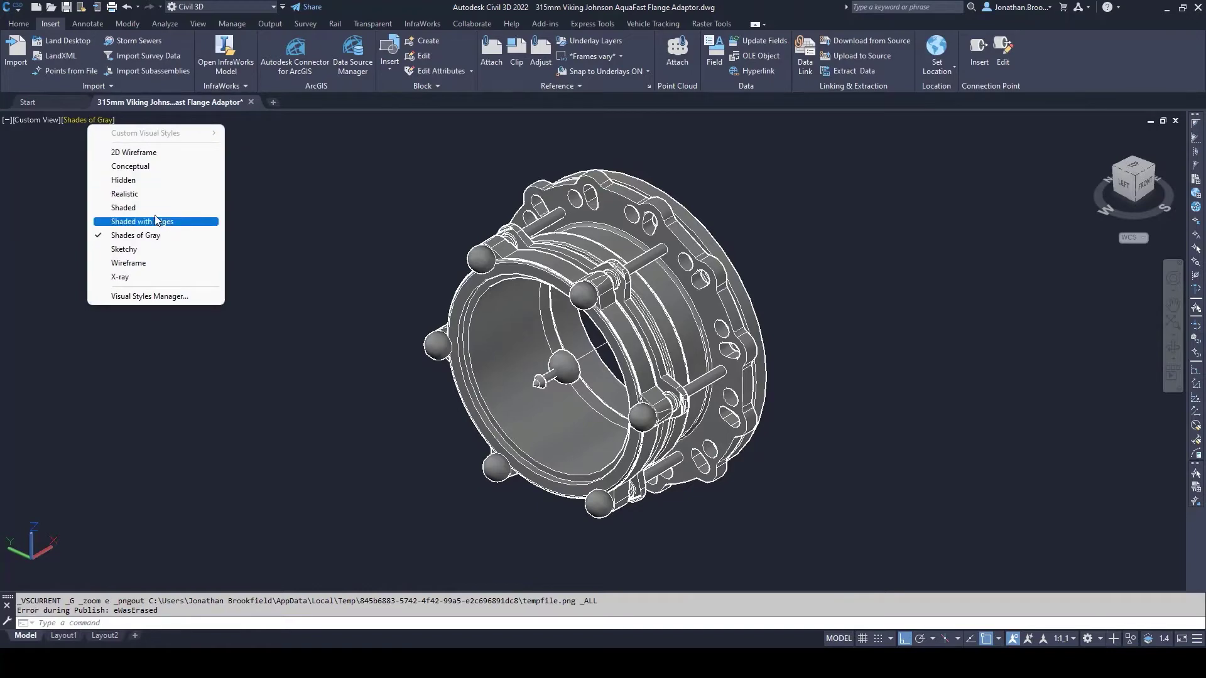
left_click(142, 196)
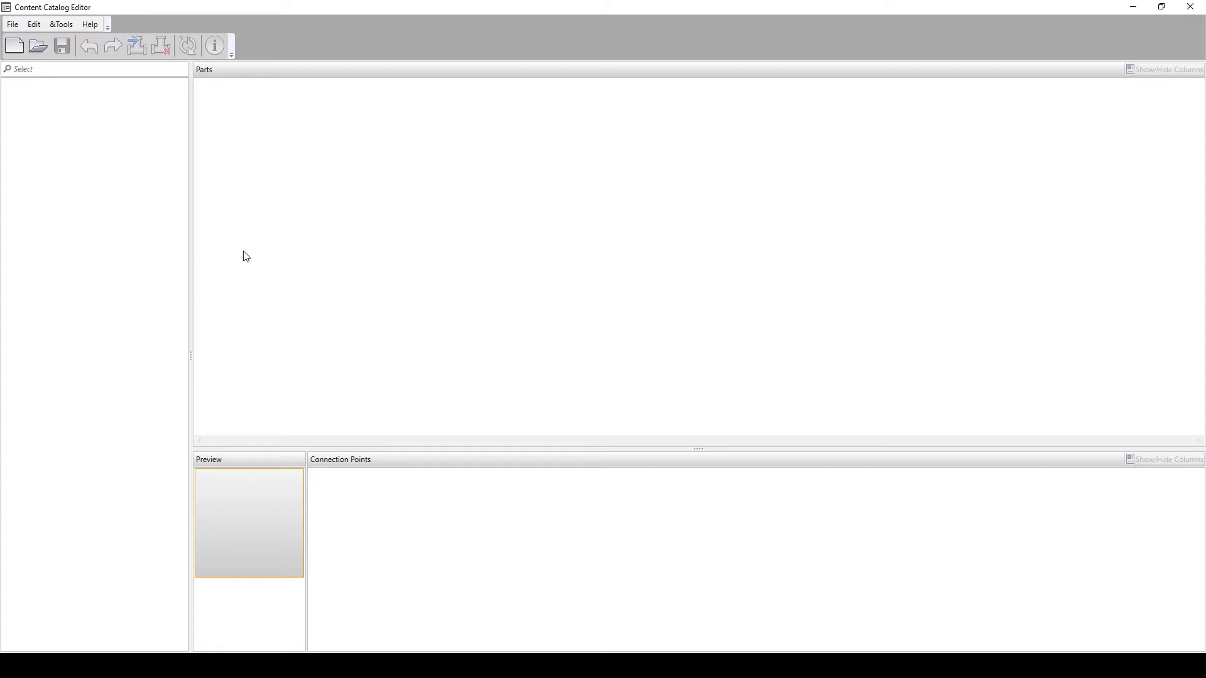
- Open the PolyethyleneContentCatalogue.sqlite catalog
left_click(36, 50)
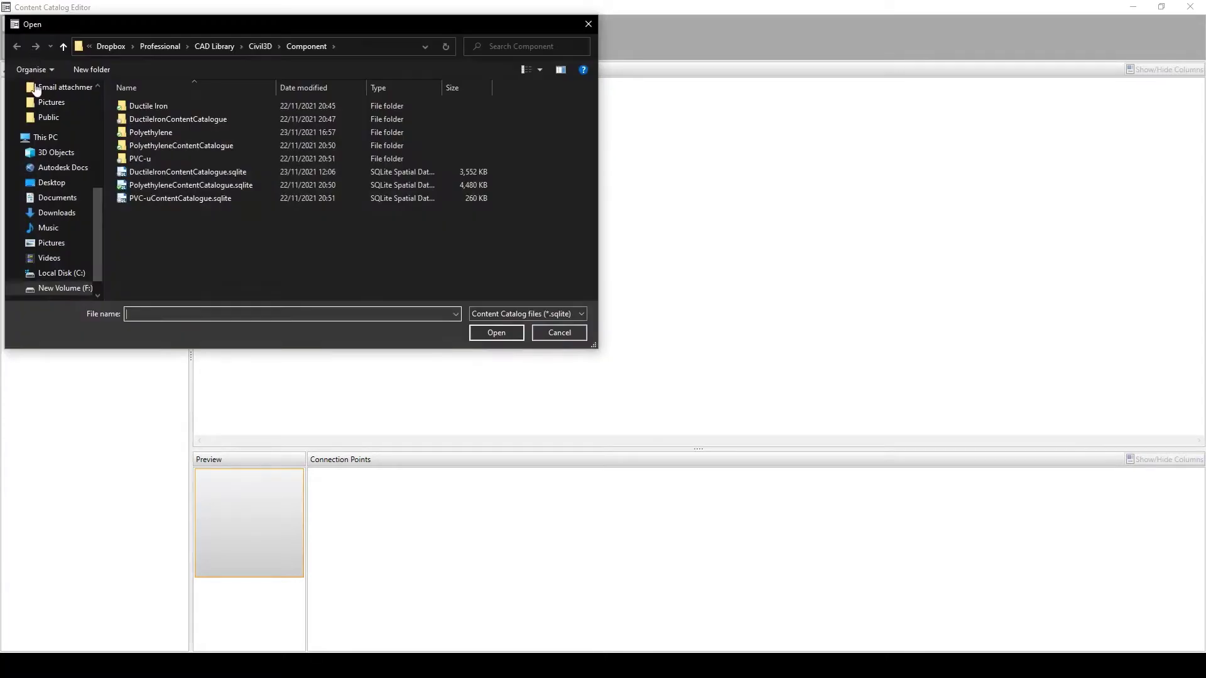
left_click(258, 185)
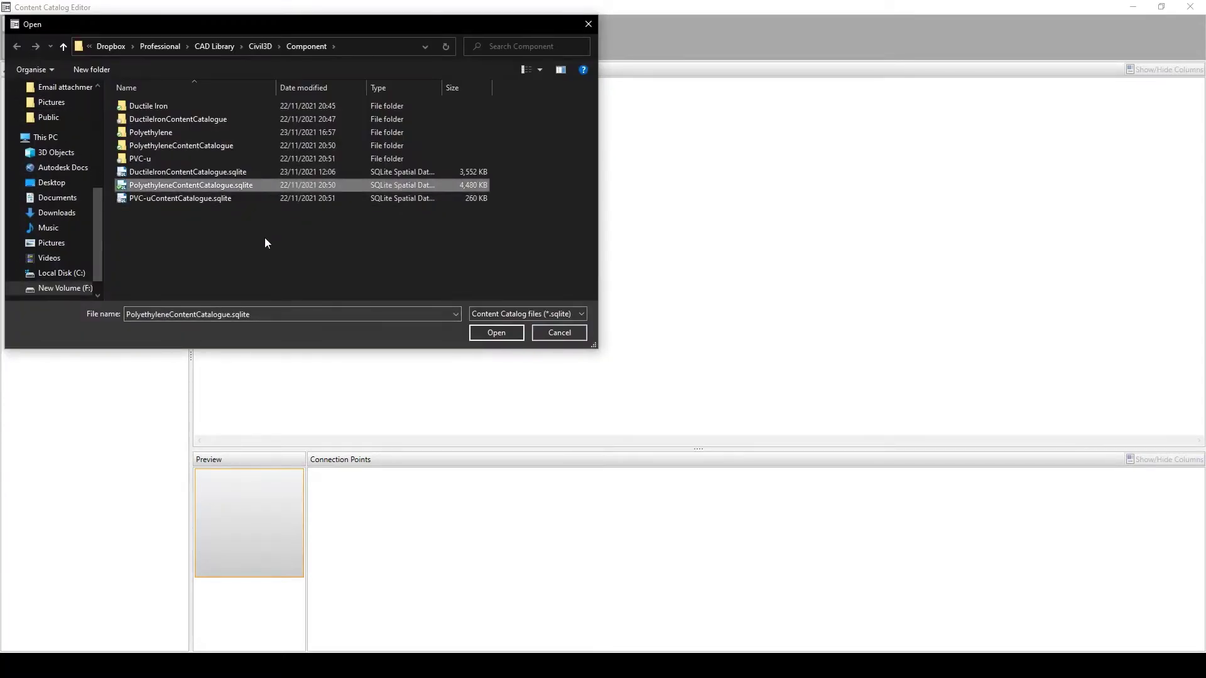
left_click(482, 333)
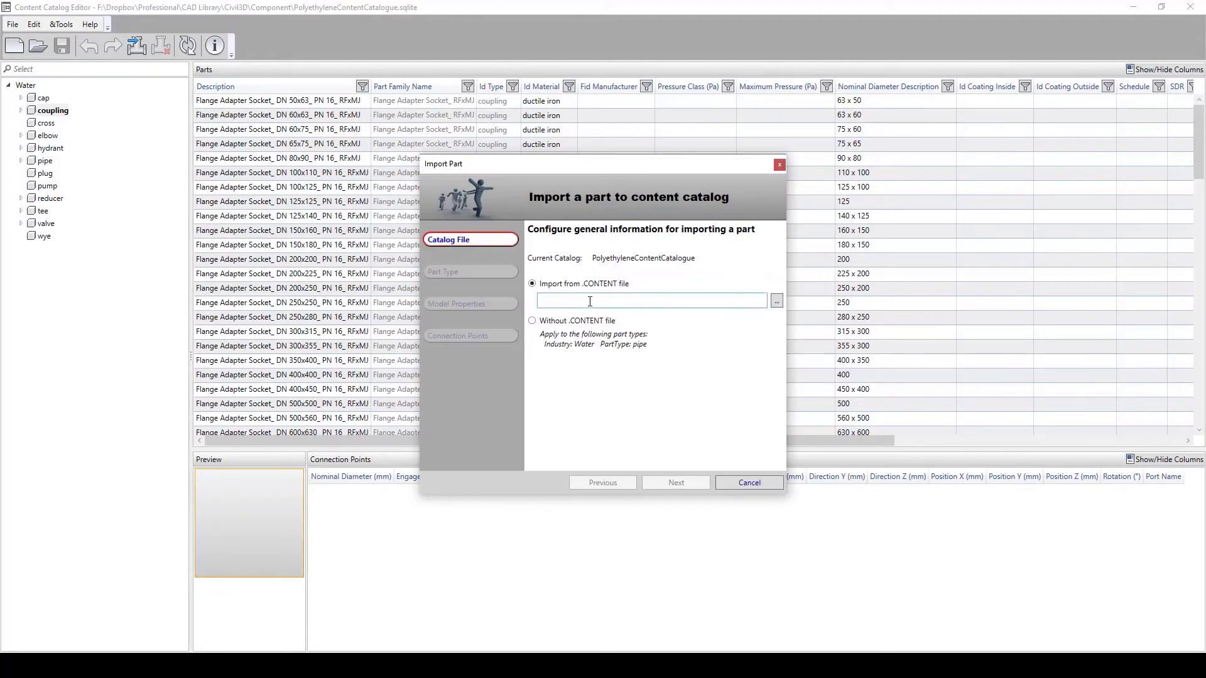
- Choose the flange adaptor .content file as the import source
left_click(781, 304)
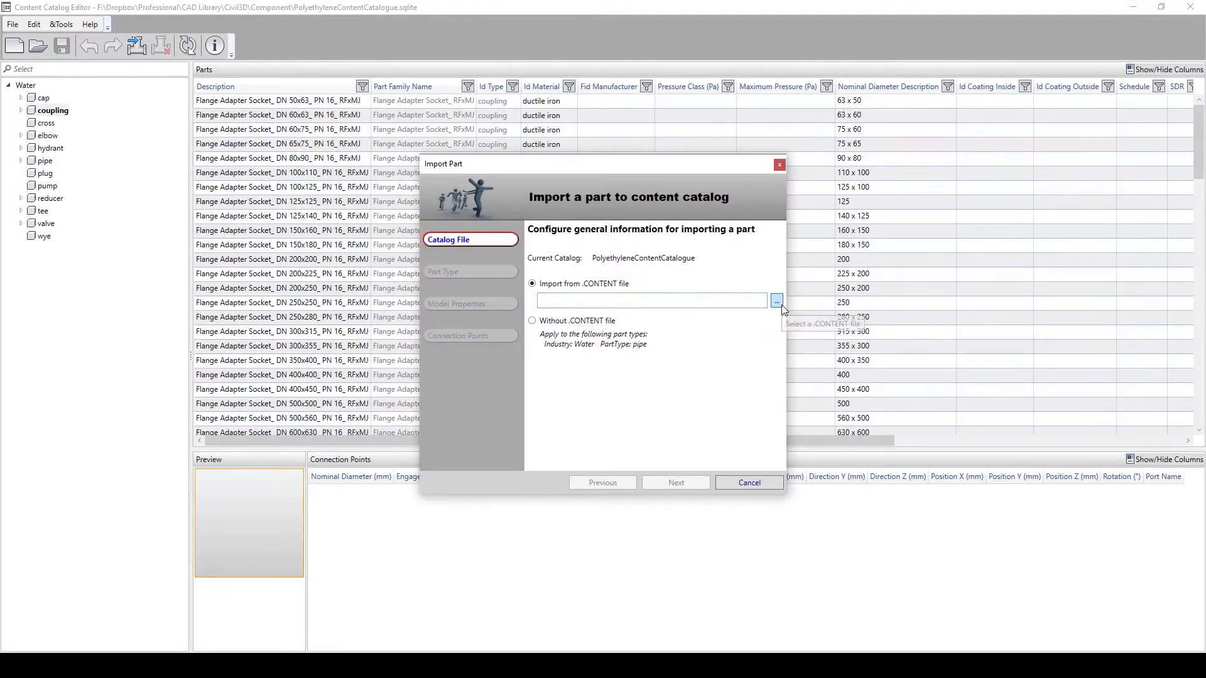
left_click(618, 267)
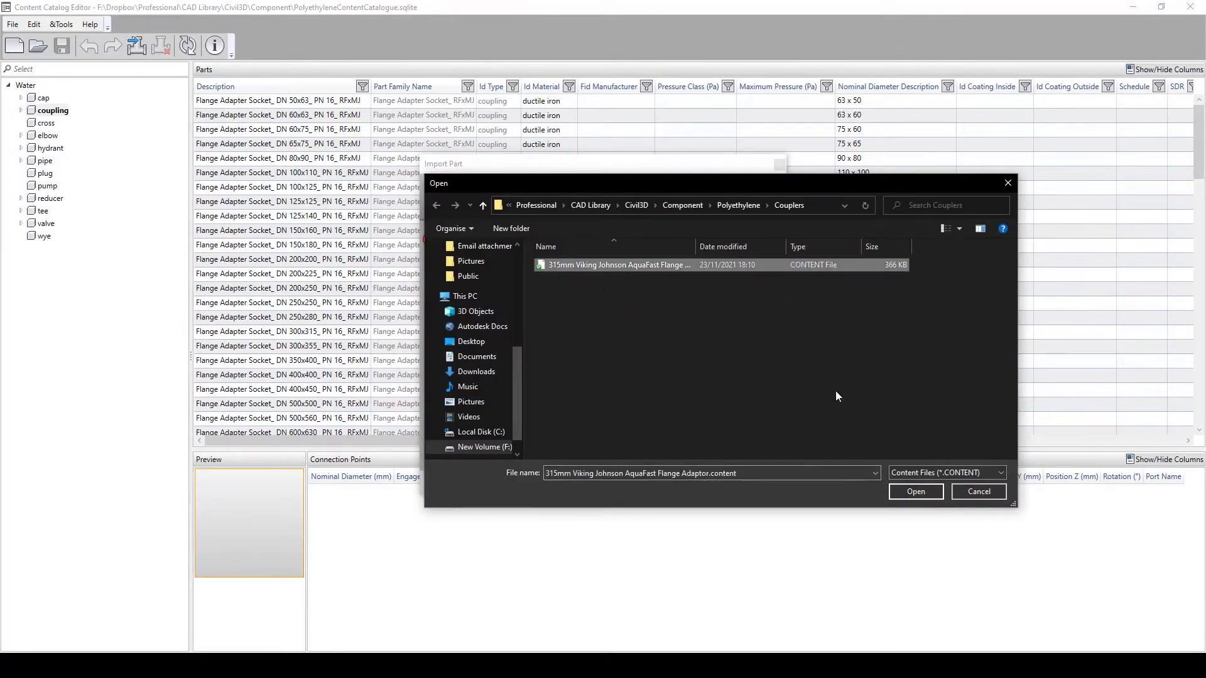
left_click(927, 494)
left_click(676, 484)
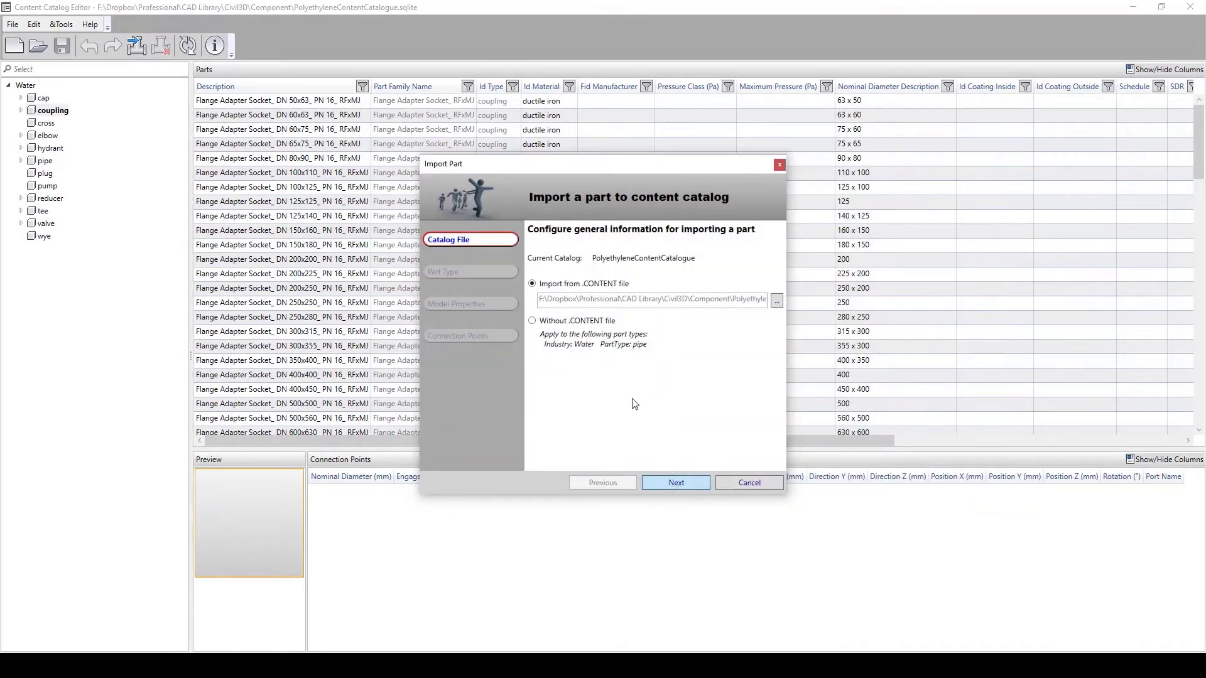
- Keep Water as the industry, set part type to coupling, and name the family 'Viking Johnson Flange Adaptors'
left_click(653, 259)
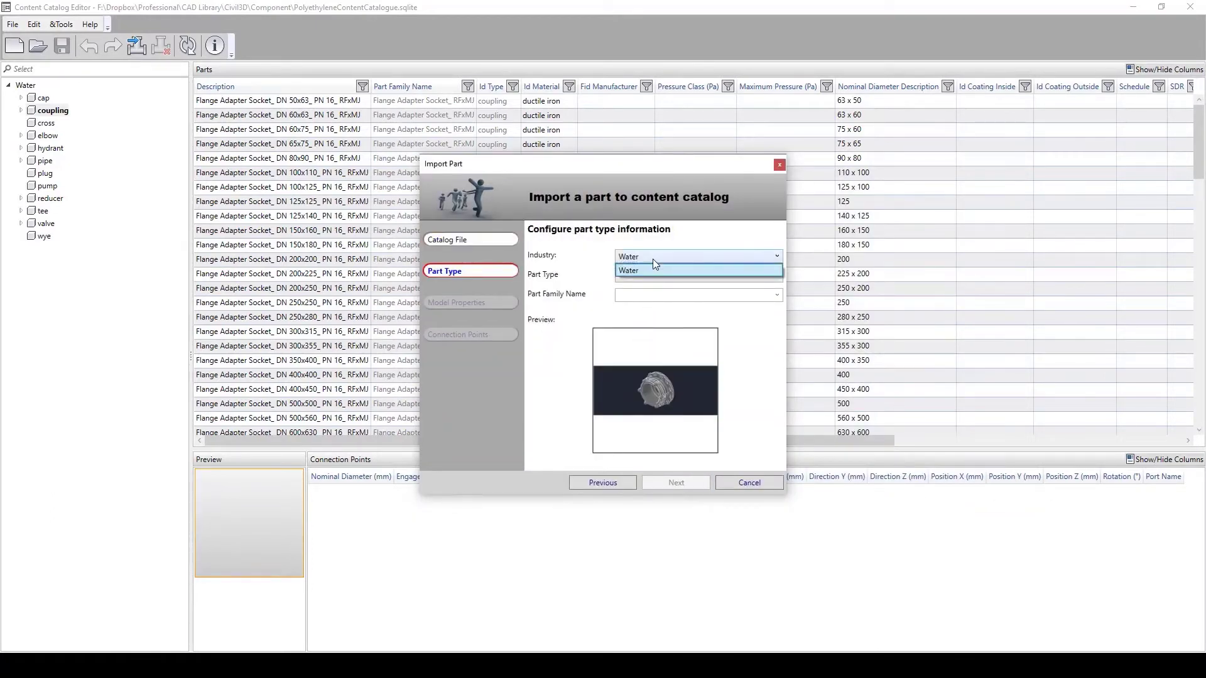
left_click(653, 259)
left_click(676, 276)
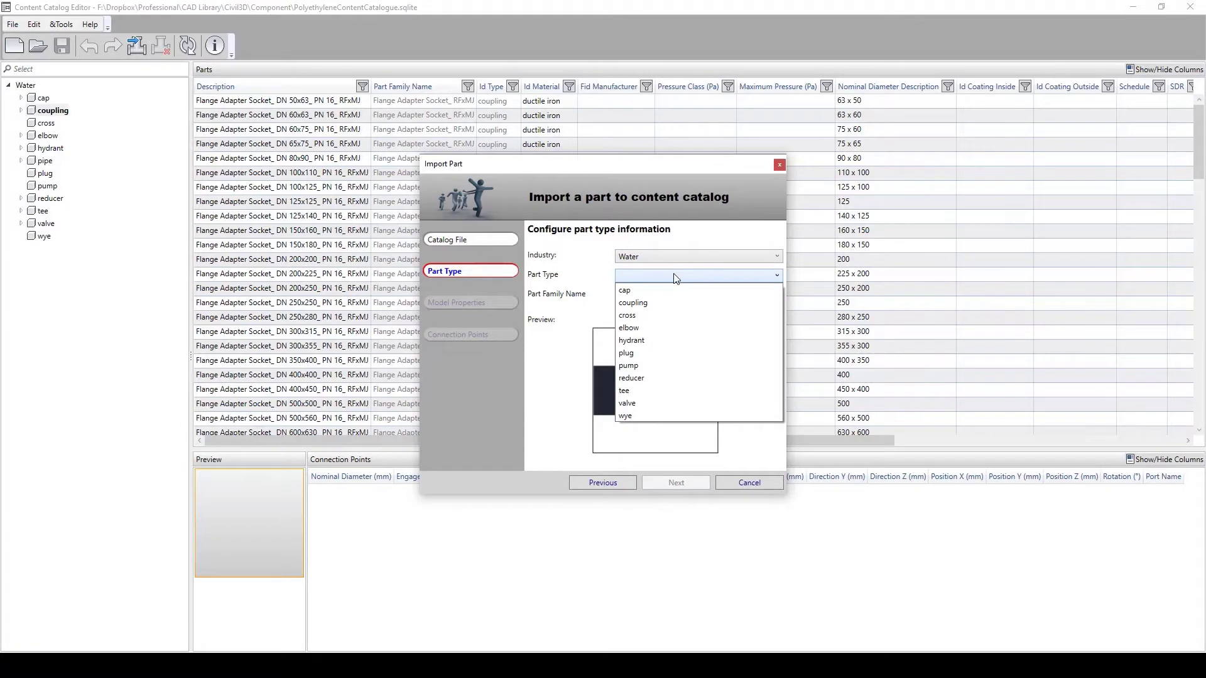
left_click(675, 306)
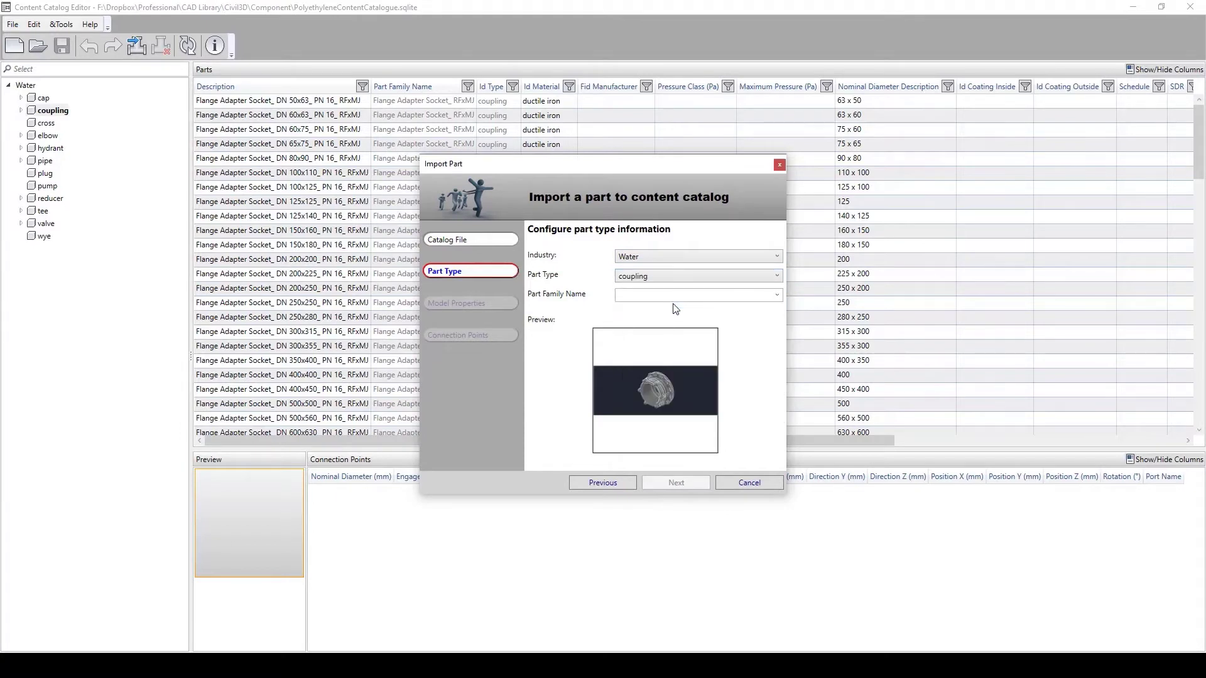
left_click(727, 297)
type("Vik")
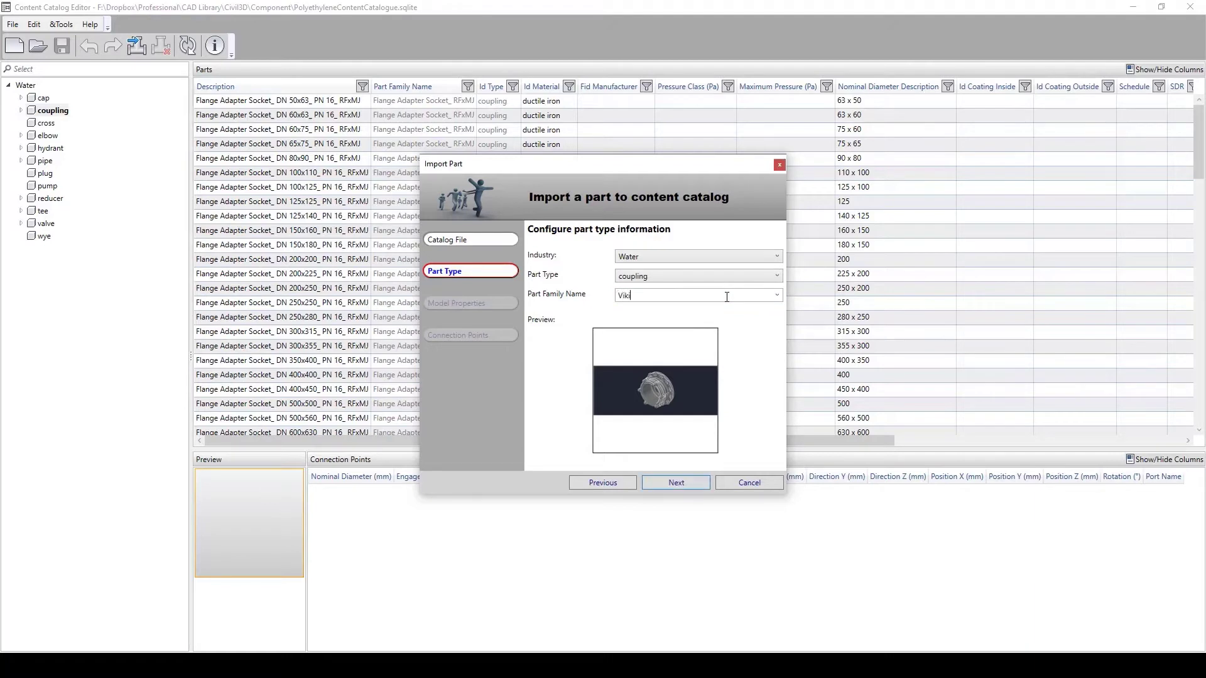
type("b")
key("BackSpace")
type("ing Johnson Flange Adaptors")
left_click(664, 482)
- Set the material to polyethylene and the description to '315mm AquaFast Flange Adapto'
left_click(670, 294)
scroll(718, 374, "down", 8)
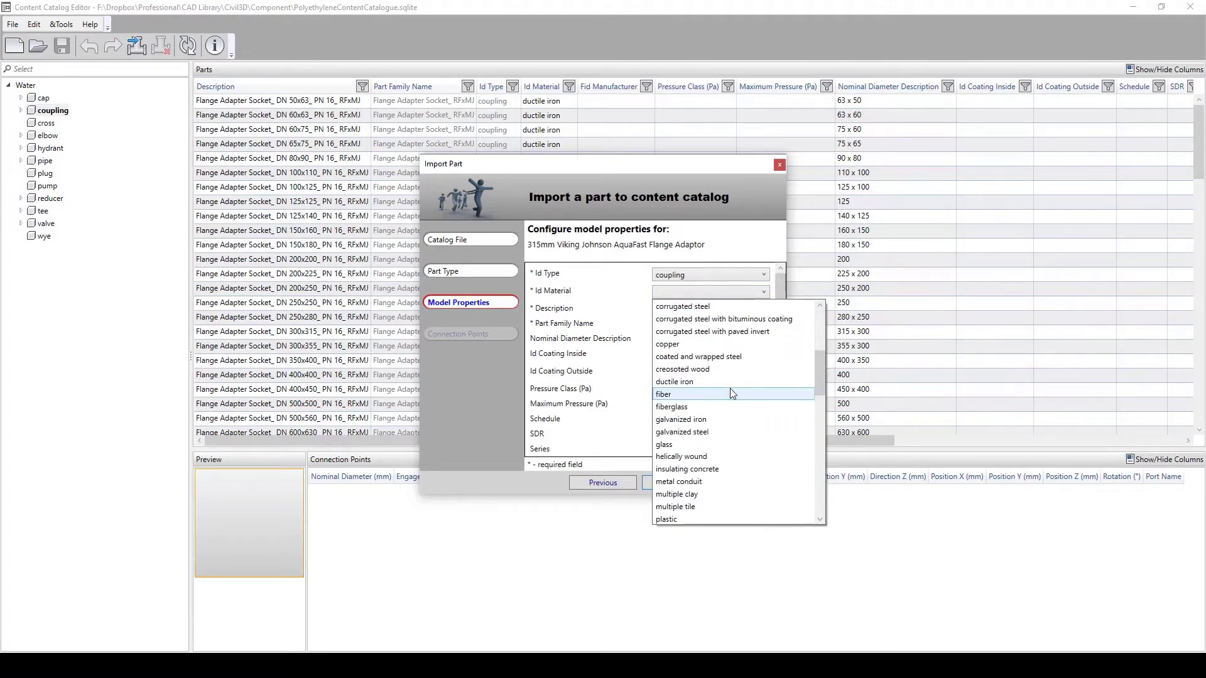
left_click(686, 425)
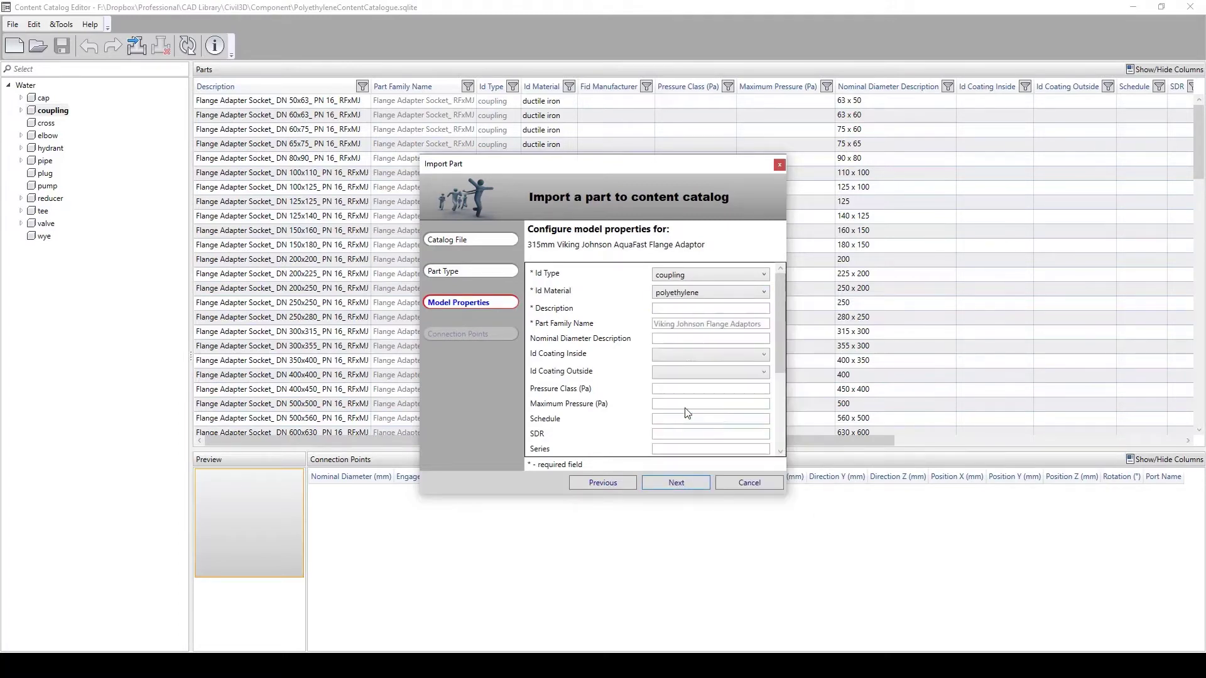
left_click(678, 309)
type("315mm")
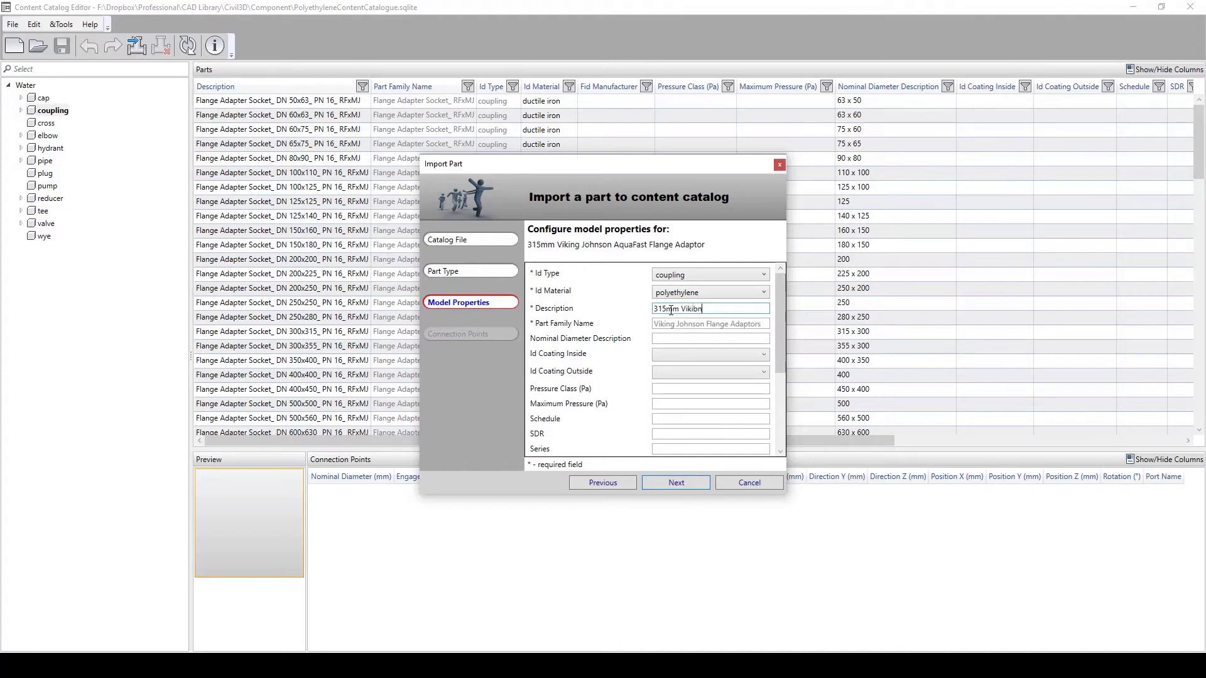
type(" AquaFast Flange Adaptor")
mouse_move(779, 321)
left_mouse_down()
mouse_move(777, 390)
mouse_move(781, 318)
left_mouse_up()
left_click(667, 483)
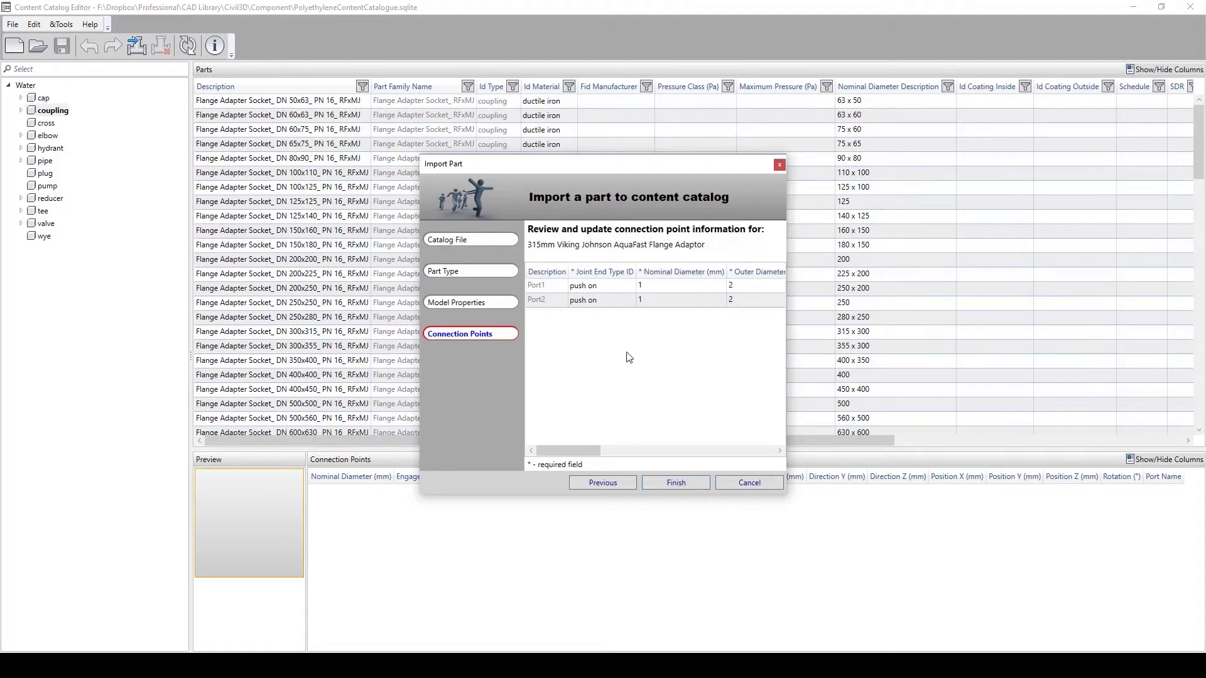
- Set Port1's joint end type to mechanical and Port2's to flanged
left_click(622, 289)
left_click(623, 288)
left_click(625, 288)
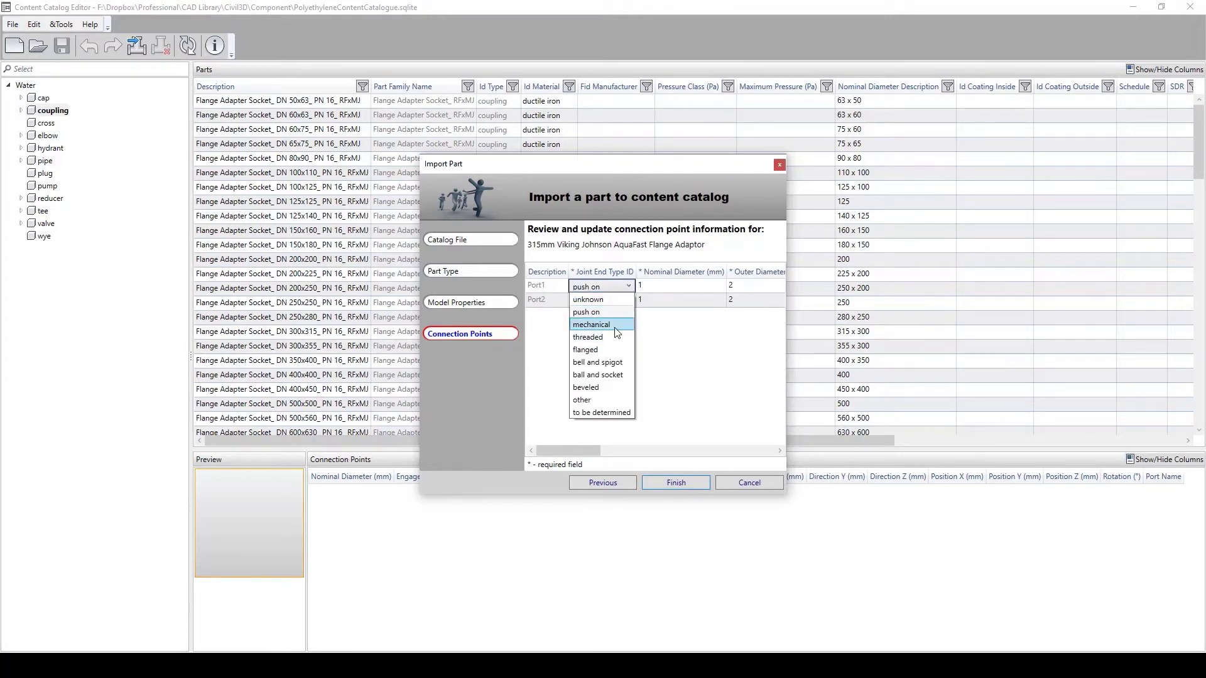
left_click(617, 333)
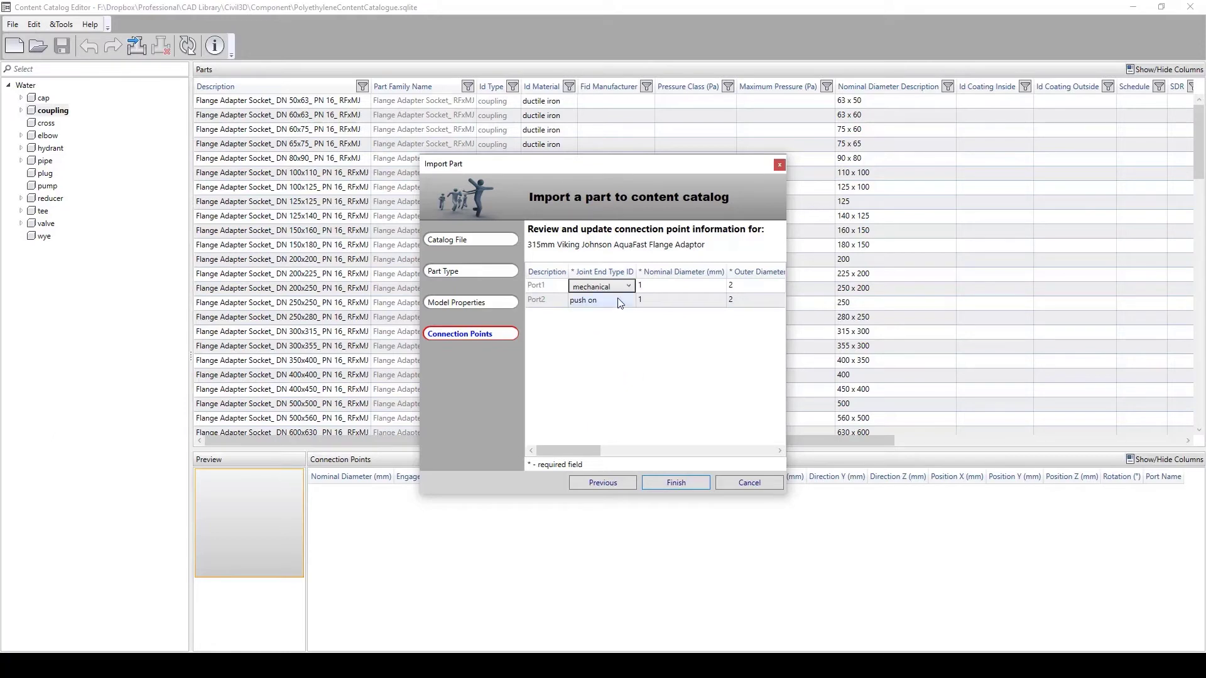
left_click(626, 304)
left_click(628, 302)
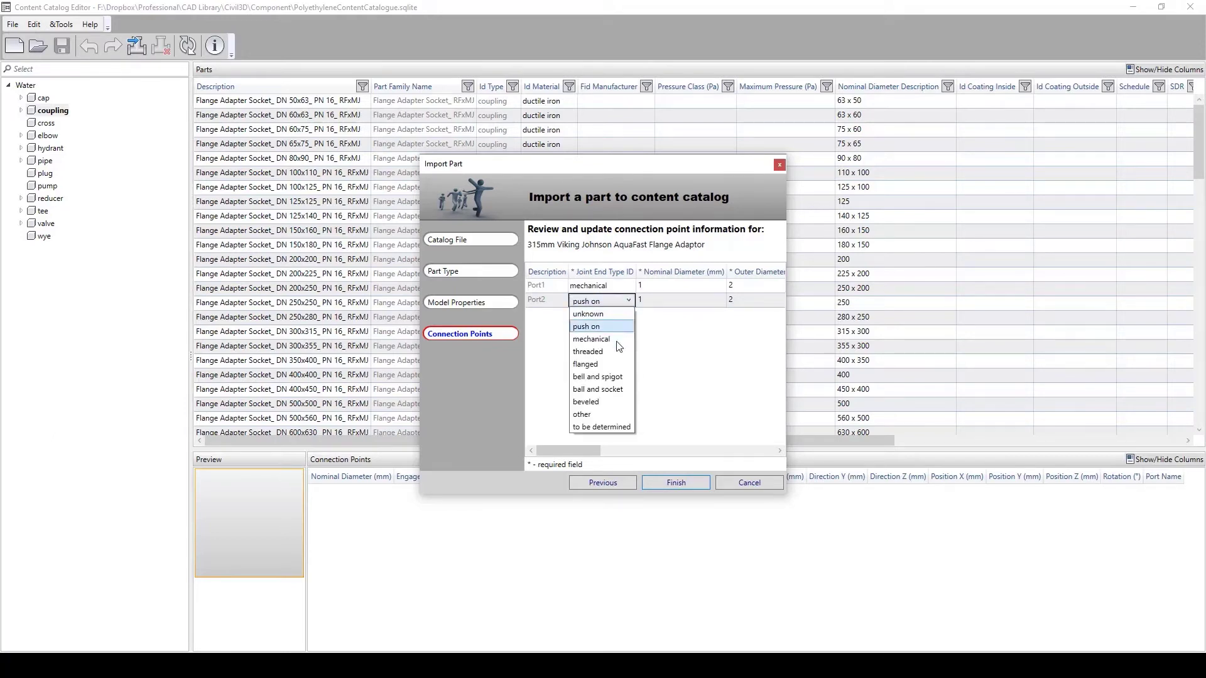
left_click(610, 364)
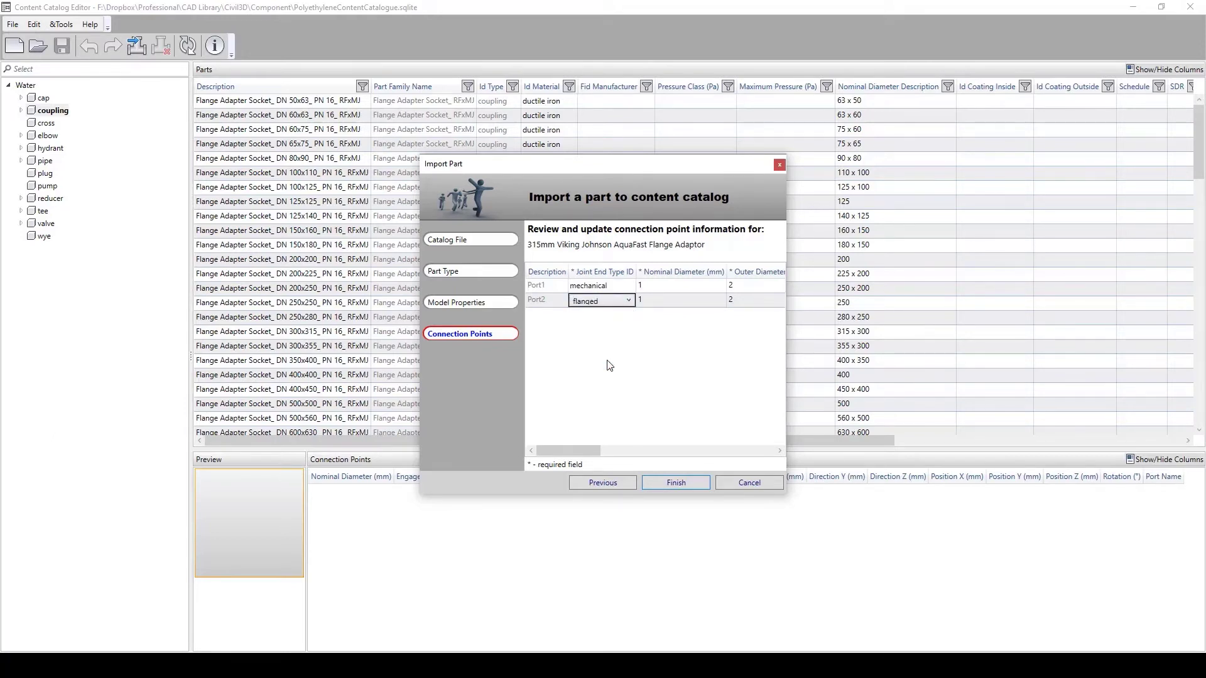
- Give Port1 a 300 nominal diameter and 326 outer diameter
left_click(676, 288)
left_click(678, 287)
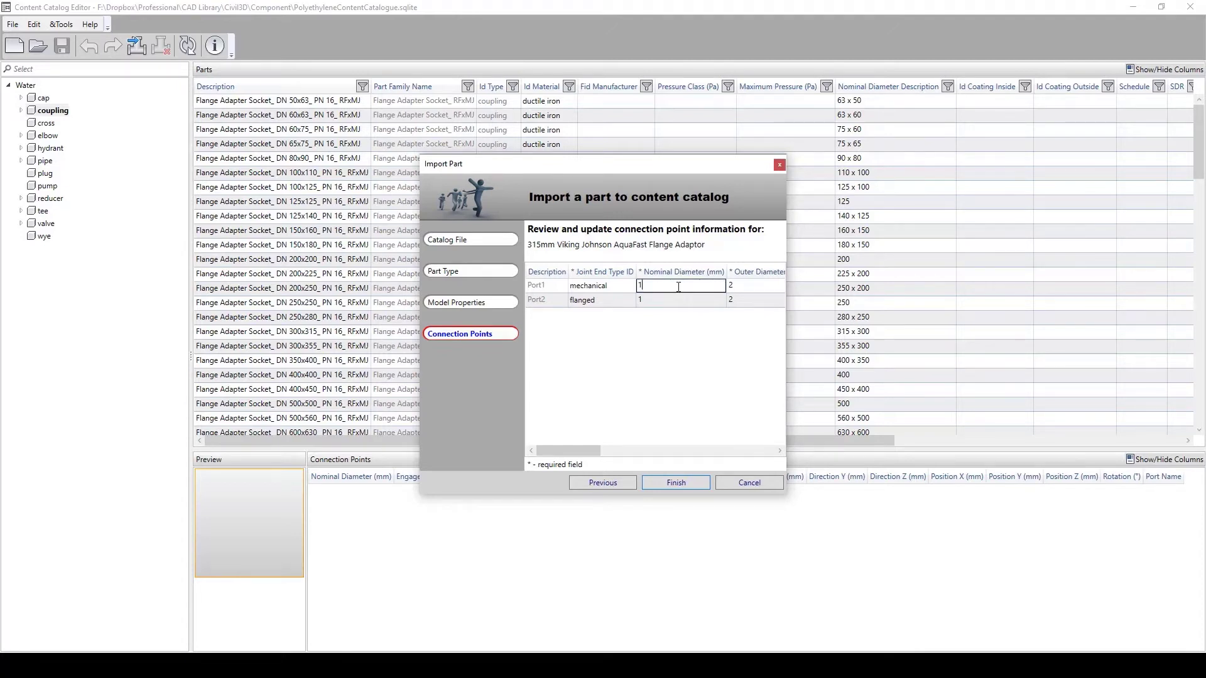
type("300")
key("Tab")
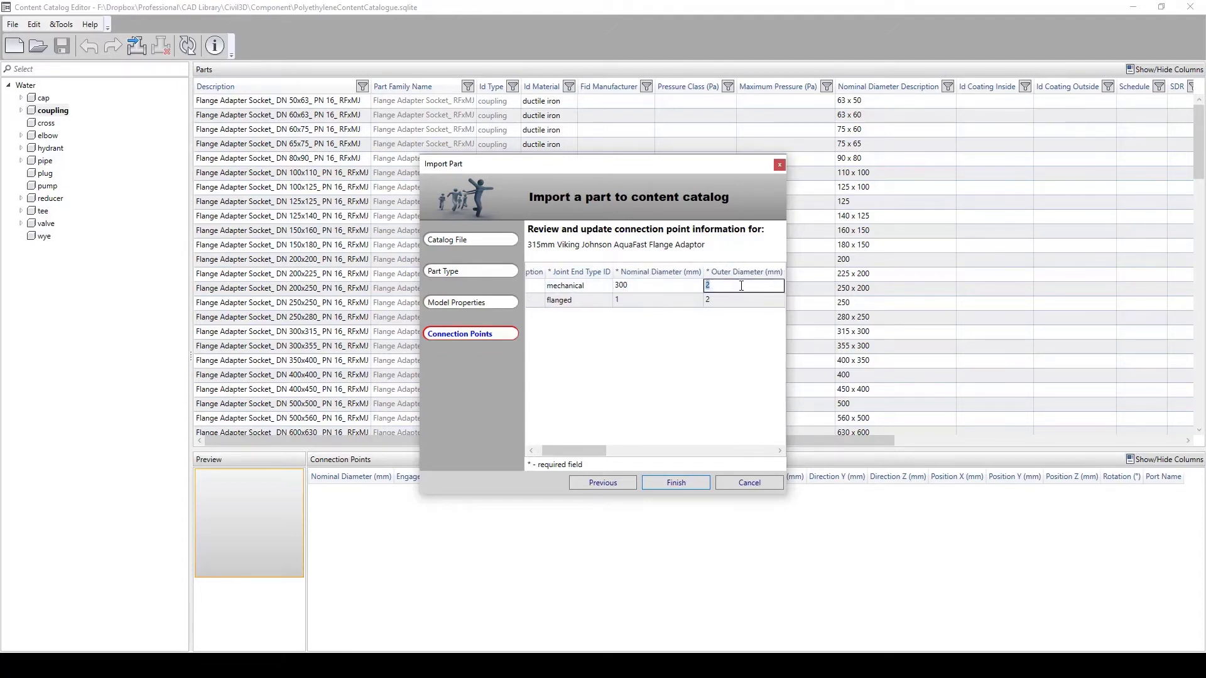
type("326")
- Enter Port2's outer diameter 315 and nominal diameter 200, then finish the import
left_click(666, 300)
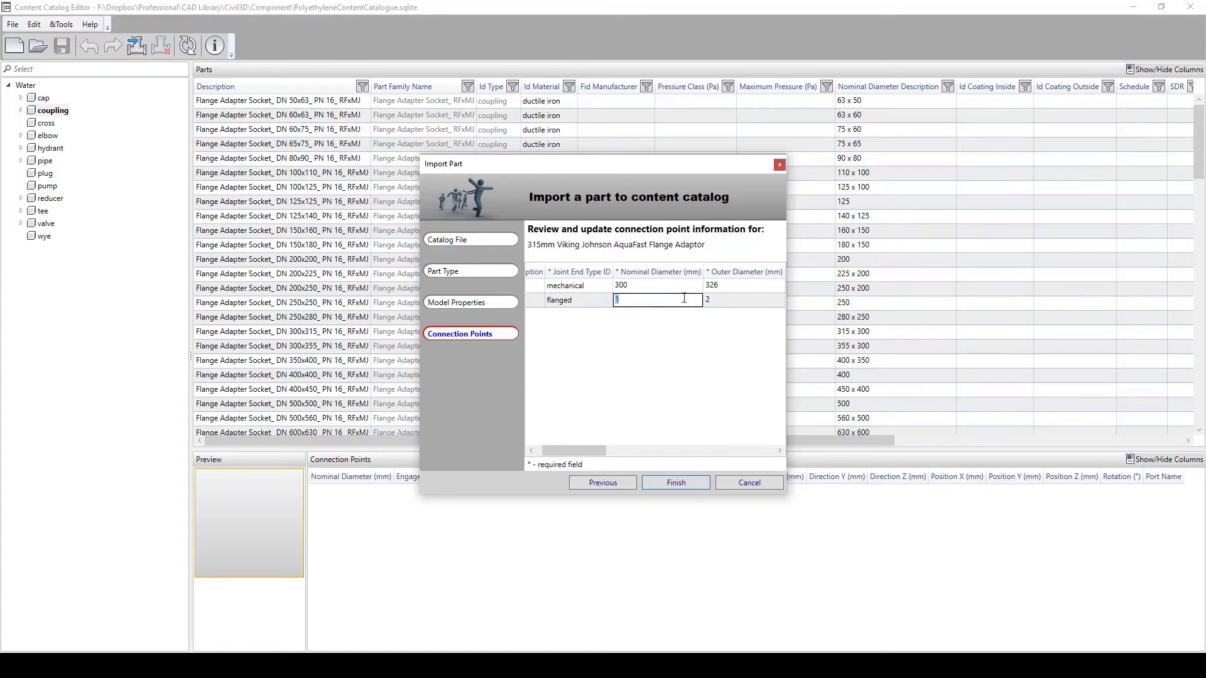
left_click(717, 300)
left_click_drag(643, 169, 684, 145)
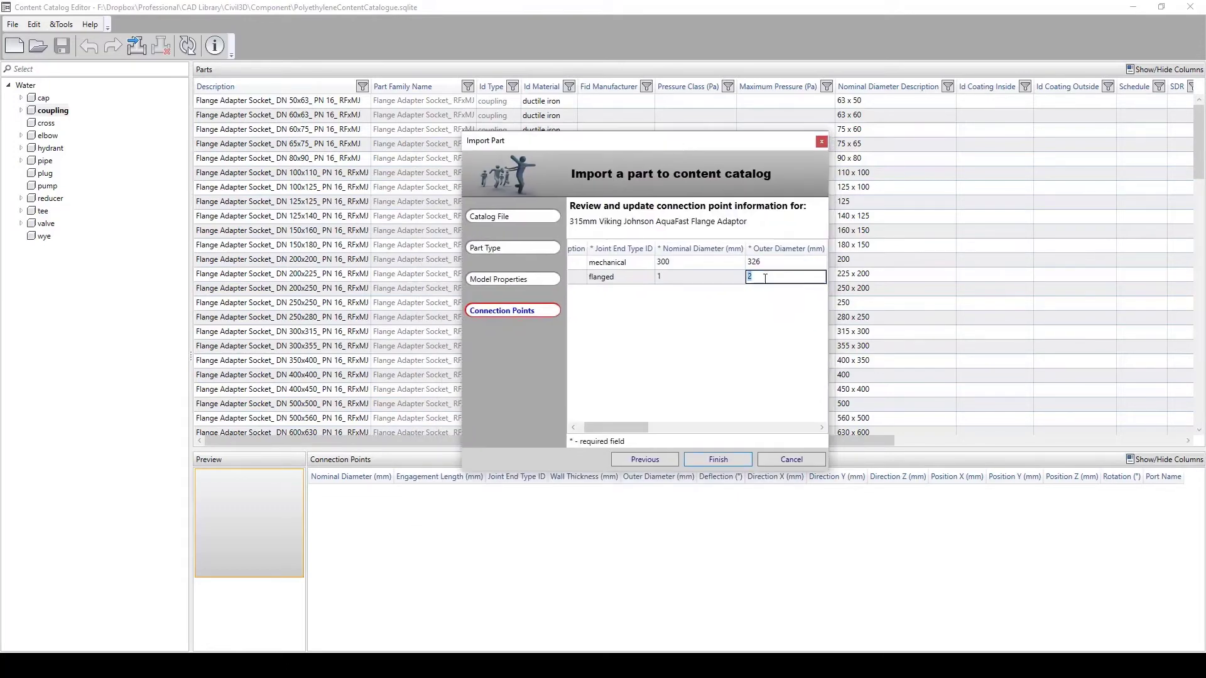
type("315")
left_click(685, 278)
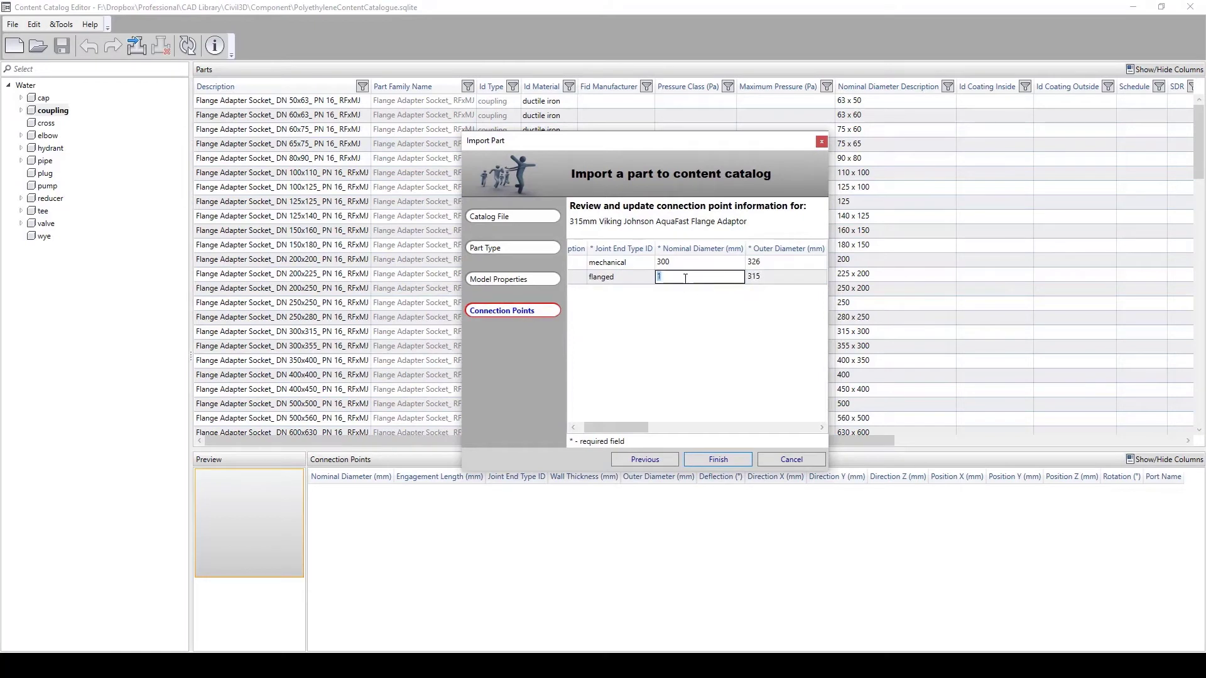
type("200")
left_click_drag(691, 429, 599, 433)
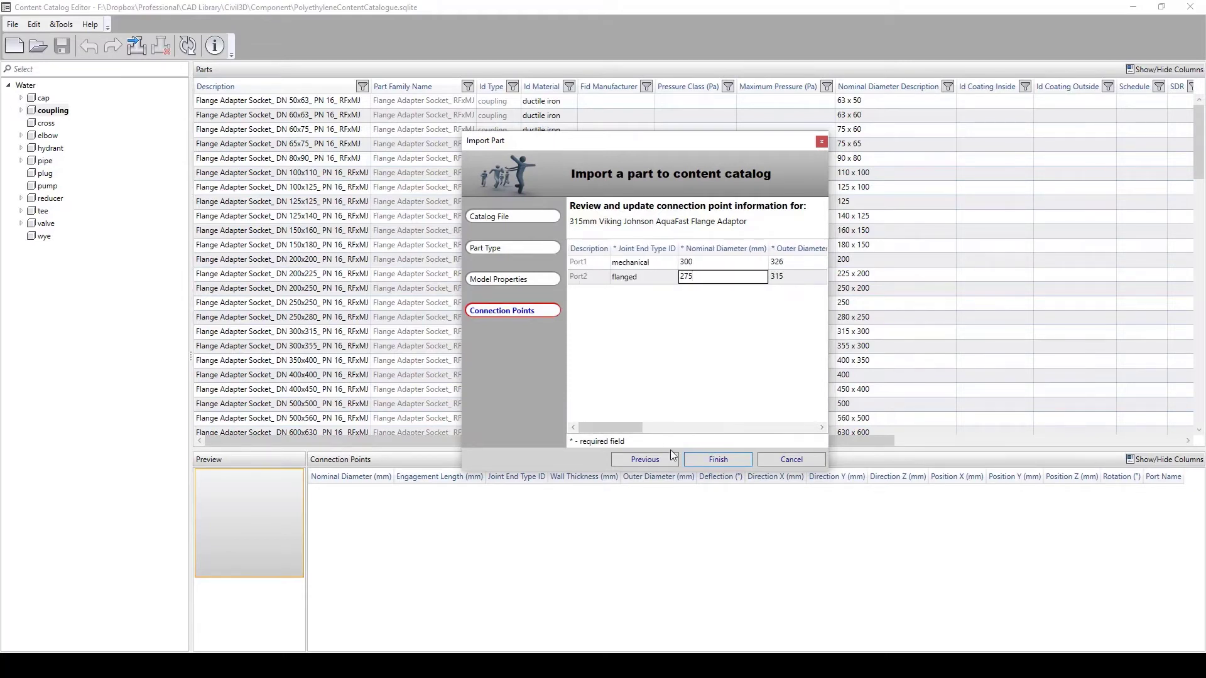
left_click(716, 459)
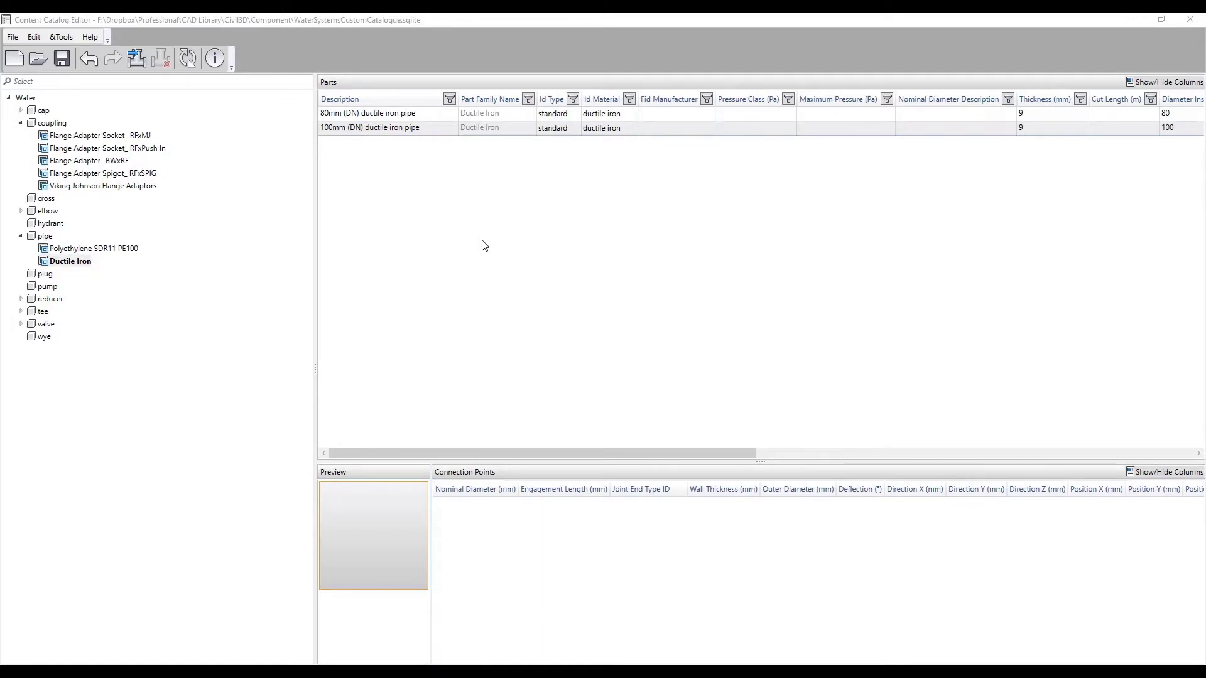
- Launch Import Part for the Ductile Iron pipe family from its context menu
right_click(85, 267)
left_click(135, 272)
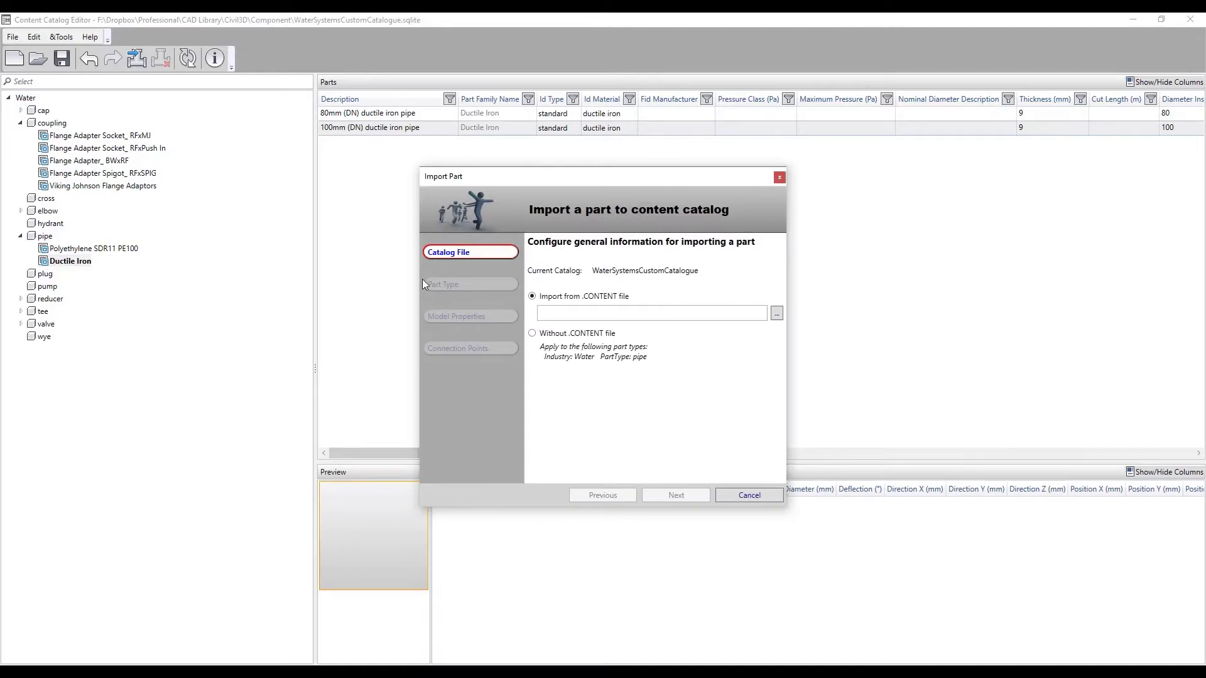
- Create a part without a .CONTENT file, classed as Water / pipe / Ductile Iron
left_click(546, 335)
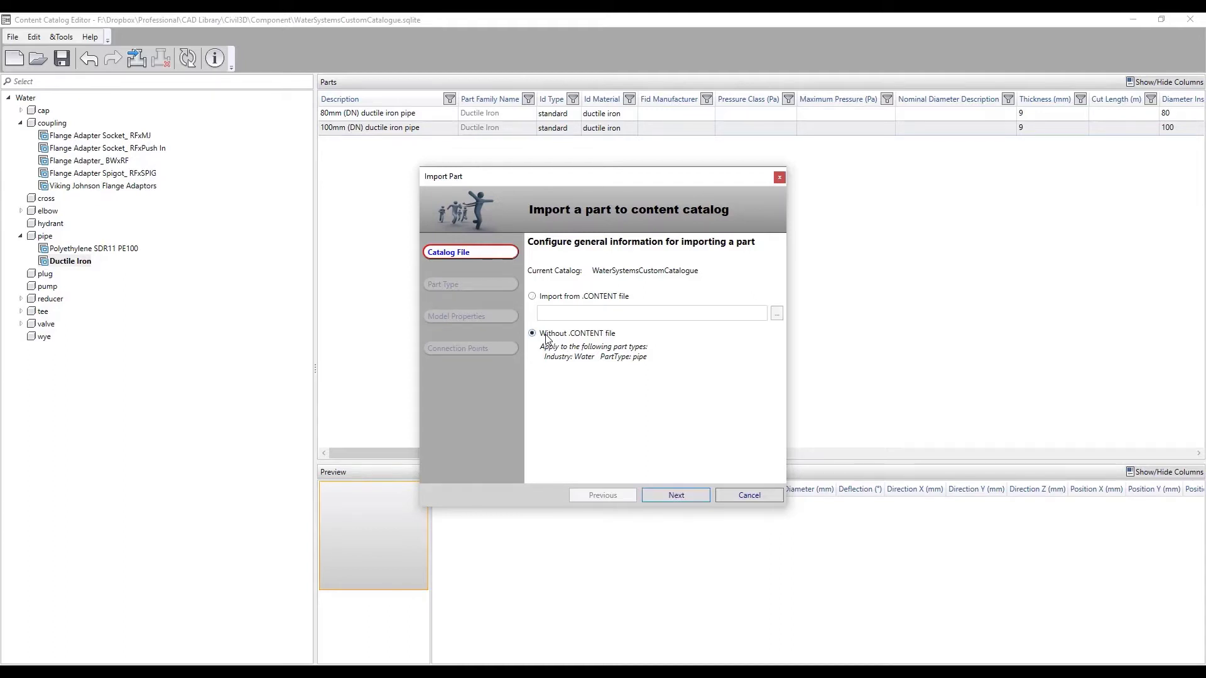
left_click(678, 496)
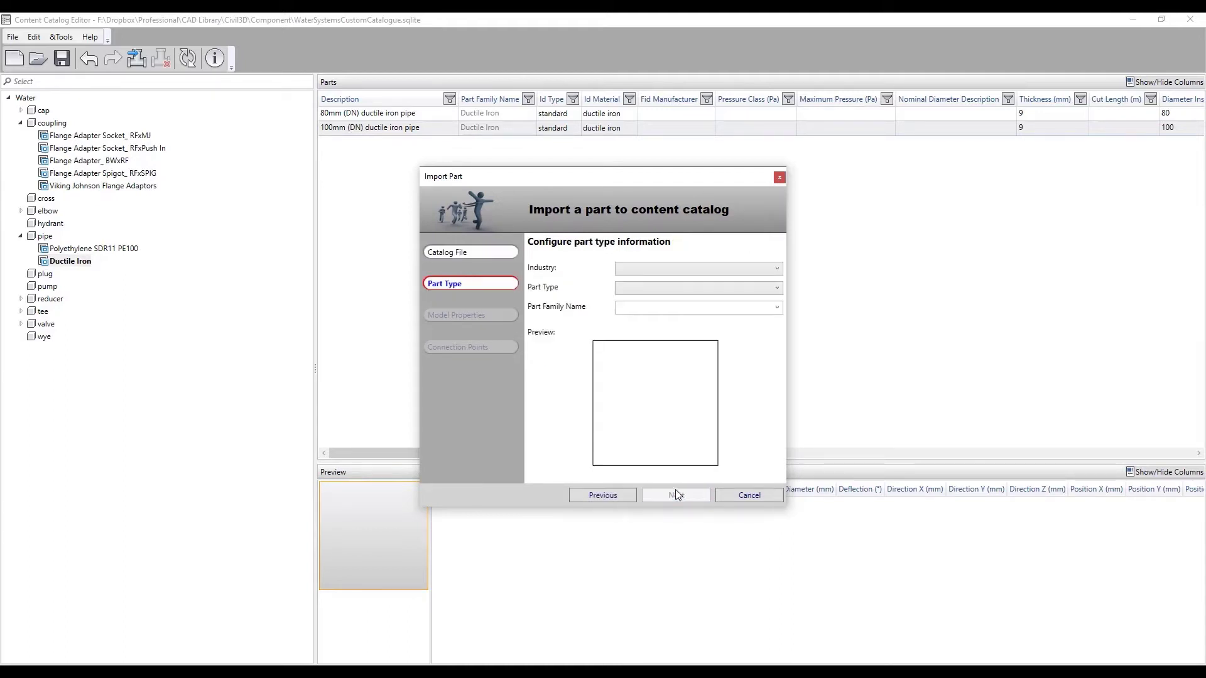
left_click(643, 270)
left_click(657, 284)
left_click(679, 287)
left_click(657, 303)
left_click(778, 307)
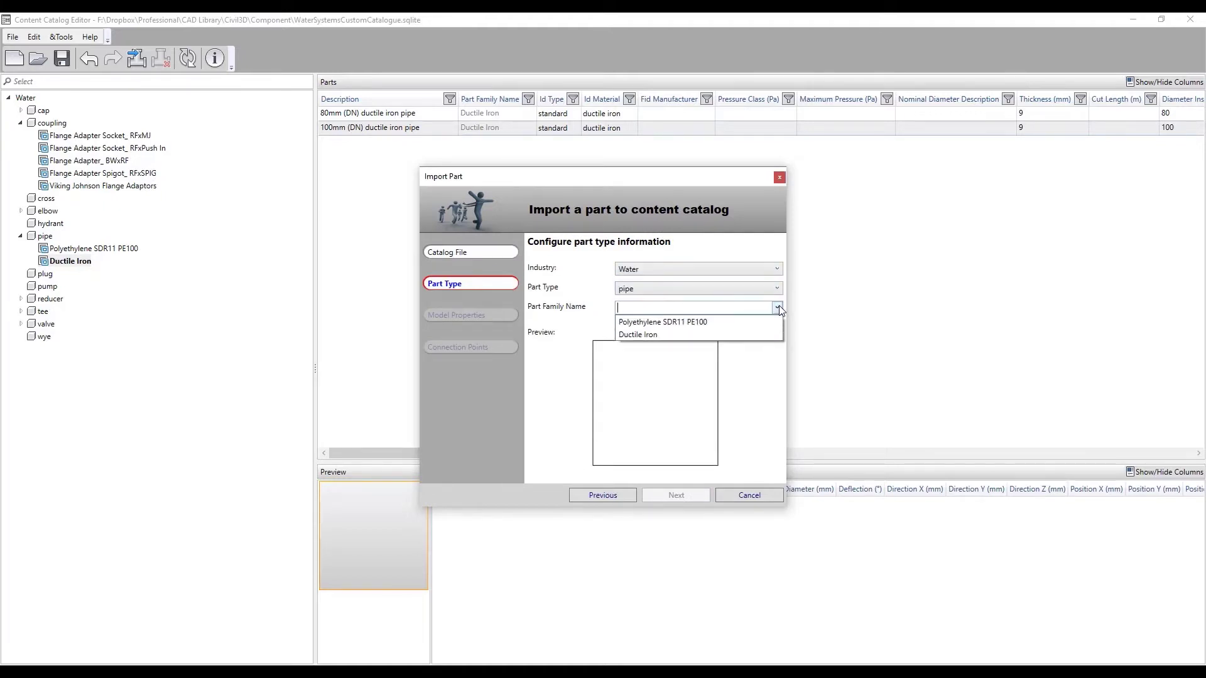
left_click(672, 333)
left_click(674, 495)
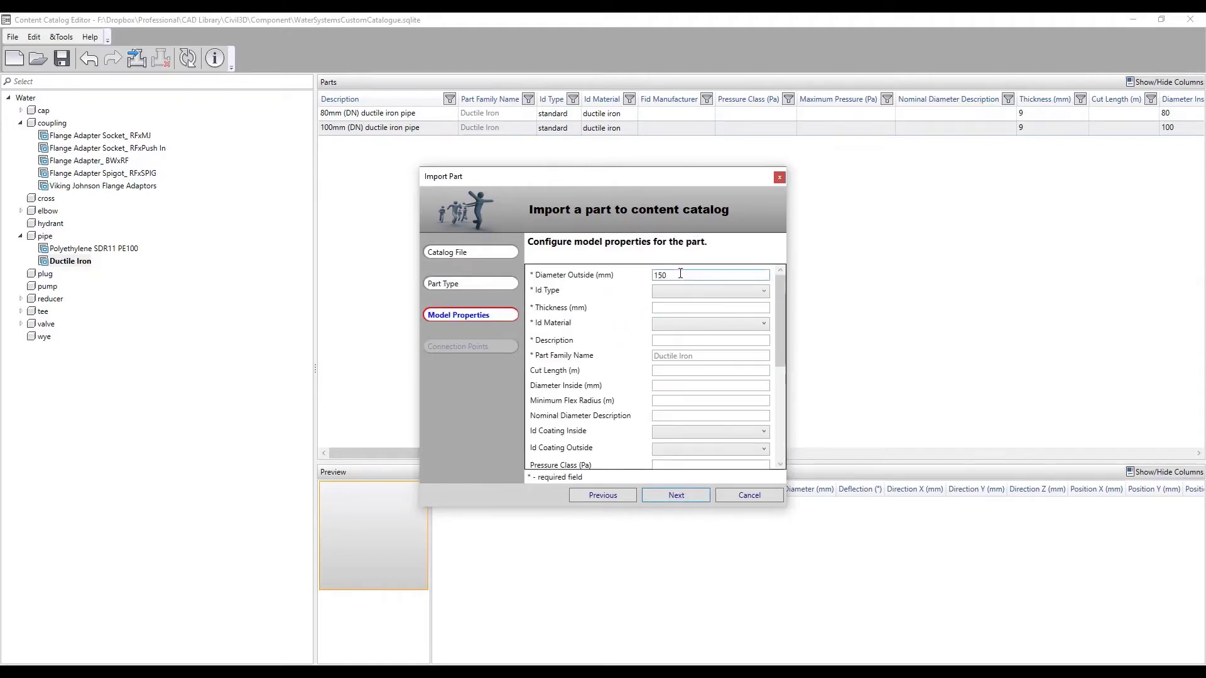
- Set the outside diameter to 170, id type to standard and thickness to 10
double_click(680, 277)
type("170")
left_click(694, 291)
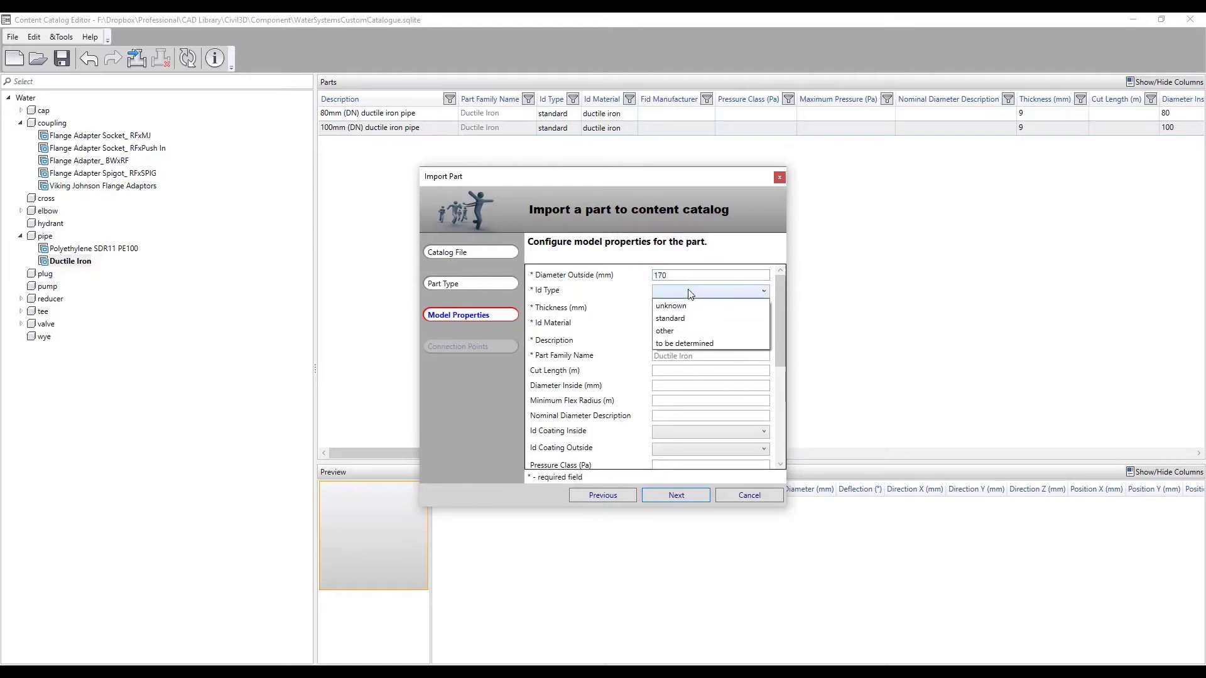
left_click(683, 319)
left_click(685, 309)
type("10")
- Set material to ductile iron, description '150mm (DN) ductile iron pipe', inside diameter 150
left_click(709, 324)
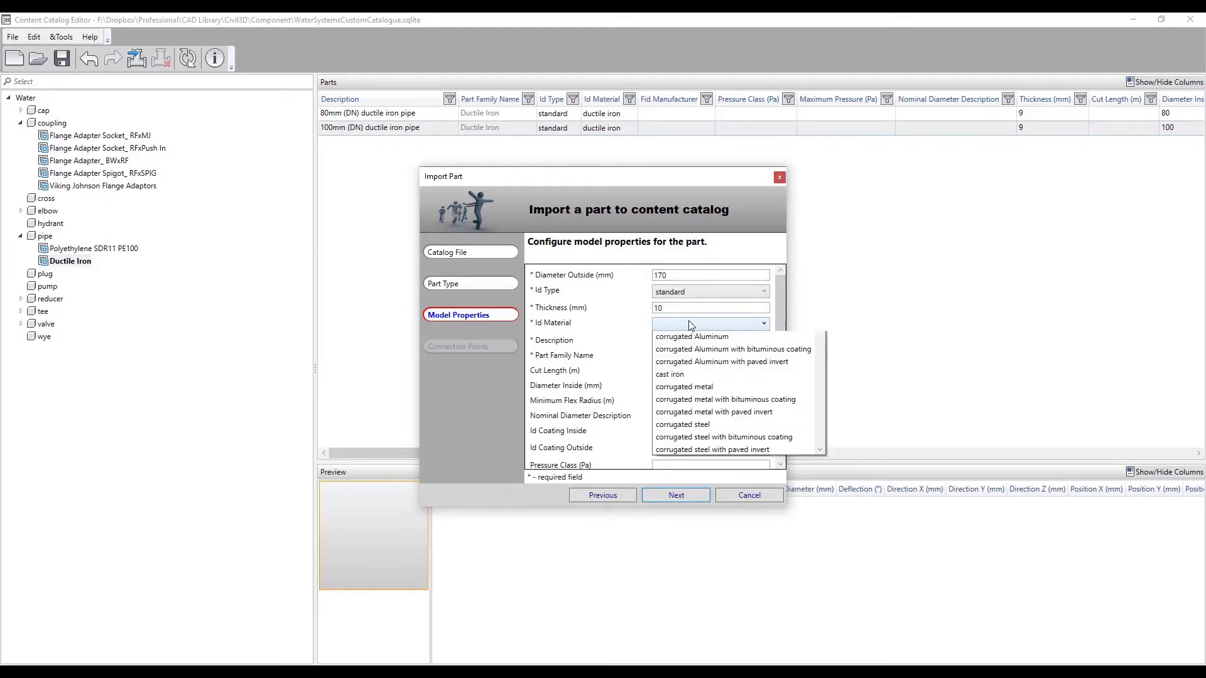
scroll(710, 440, "up", 3)
scroll(709, 440, "down", 5)
left_click(691, 493)
left_click(673, 341)
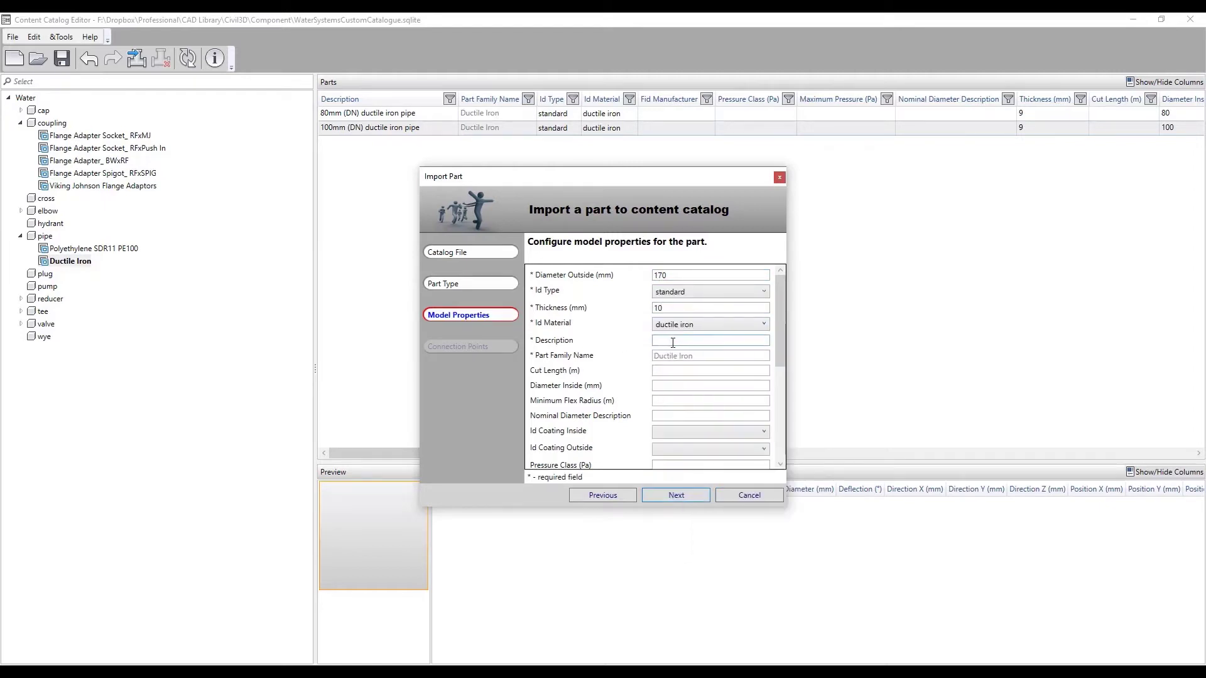
type("150mm (DN) ductile iron pipe")
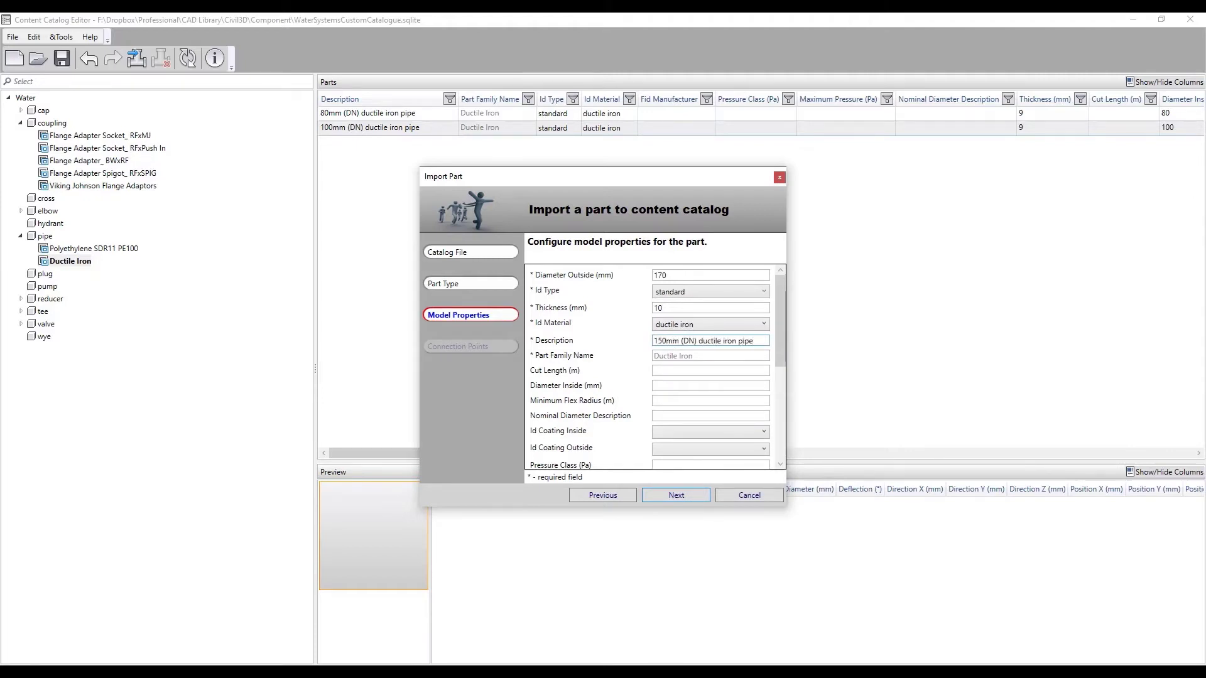
scroll(691, 393, "down", 3)
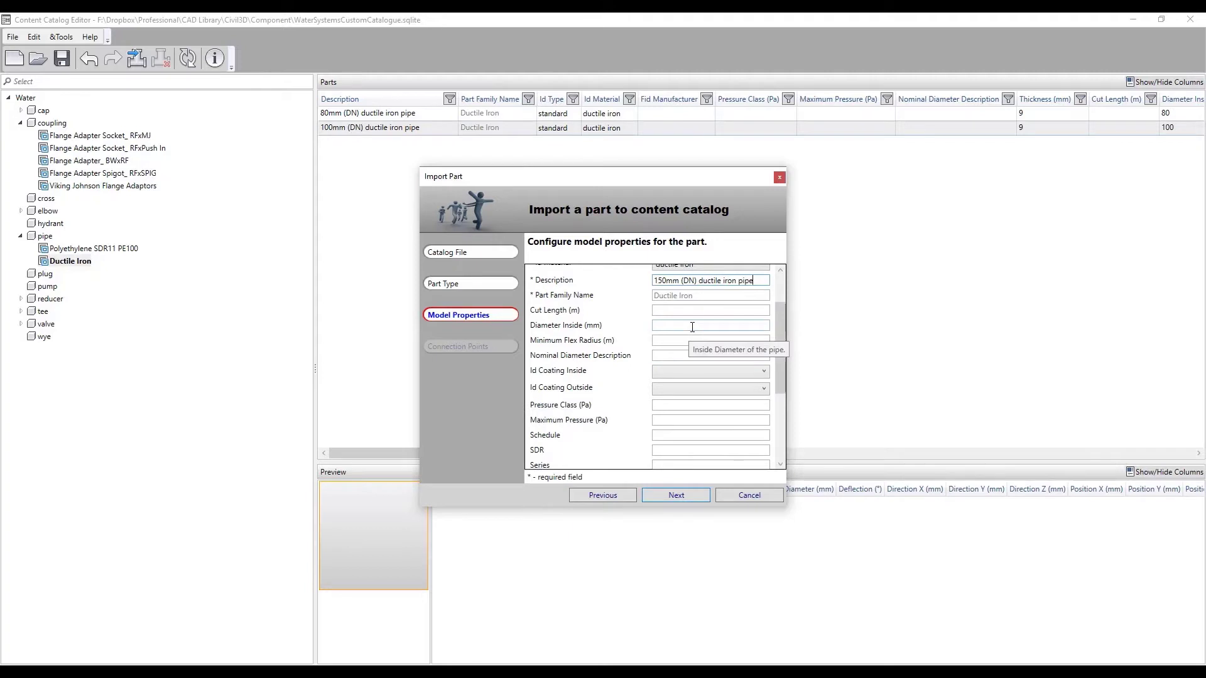
scroll(692, 326, "up", 3)
left_click(698, 385)
type("150")
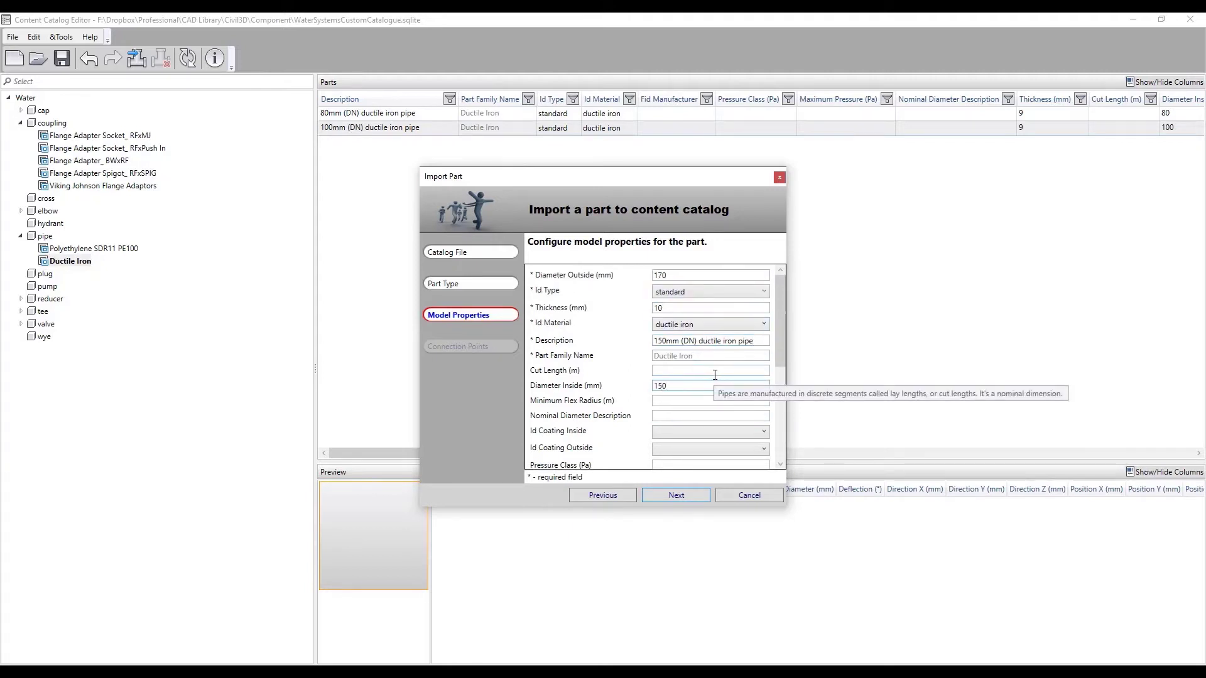
- Move on to the connection points and start choosing the first joint end type
left_click(690, 494)
left_click(574, 303)
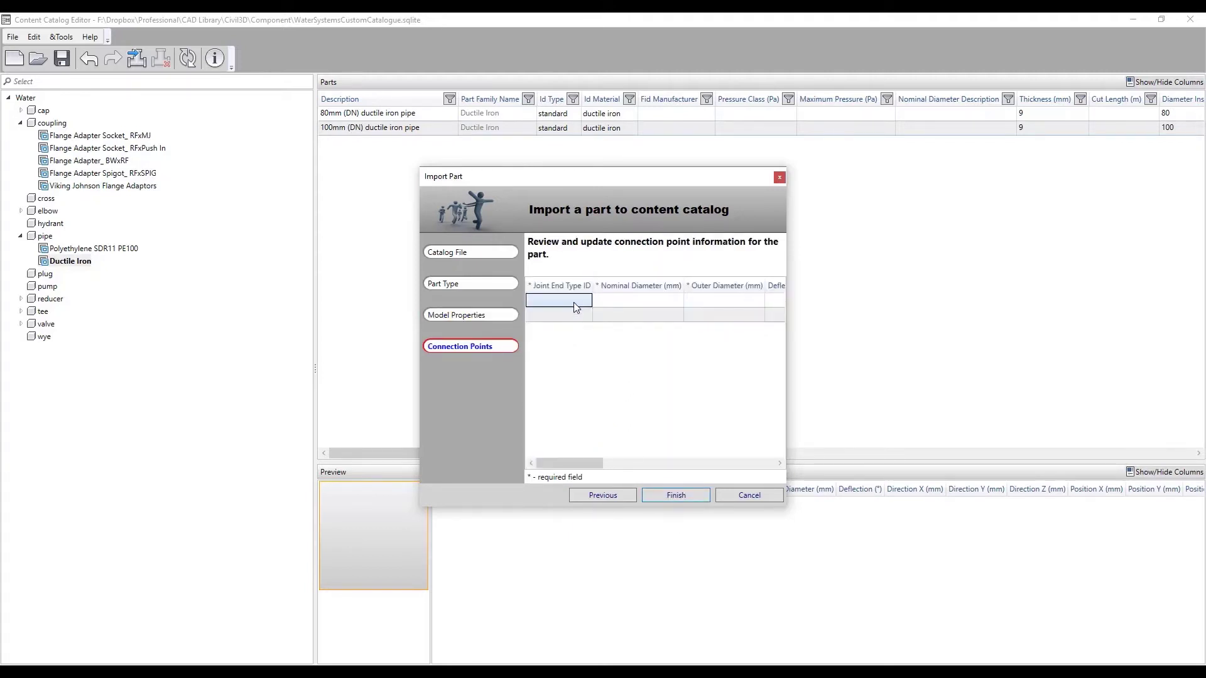
left_click(587, 303)
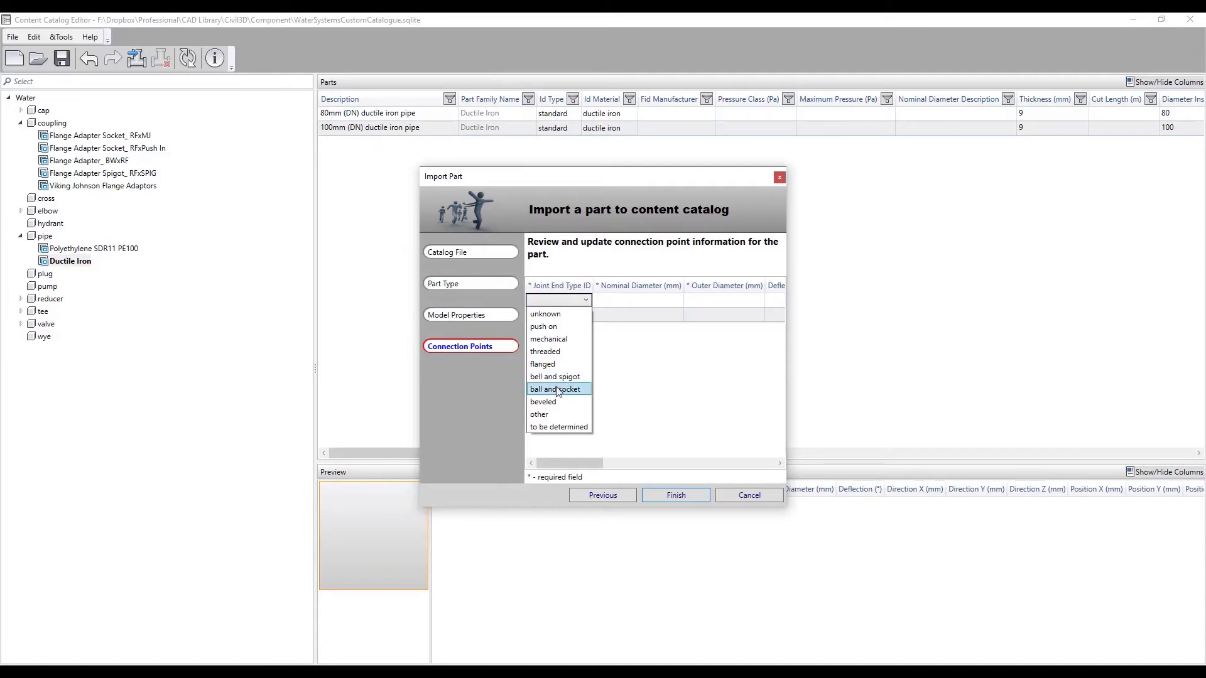
- Set both connection points' joint end type to 'to be determined'
left_click(563, 426)
left_click(585, 315)
left_click(595, 315)
left_click(569, 441)
- Give both connection points nominal diameter 150 and outer diameter 170
left_click(635, 302)
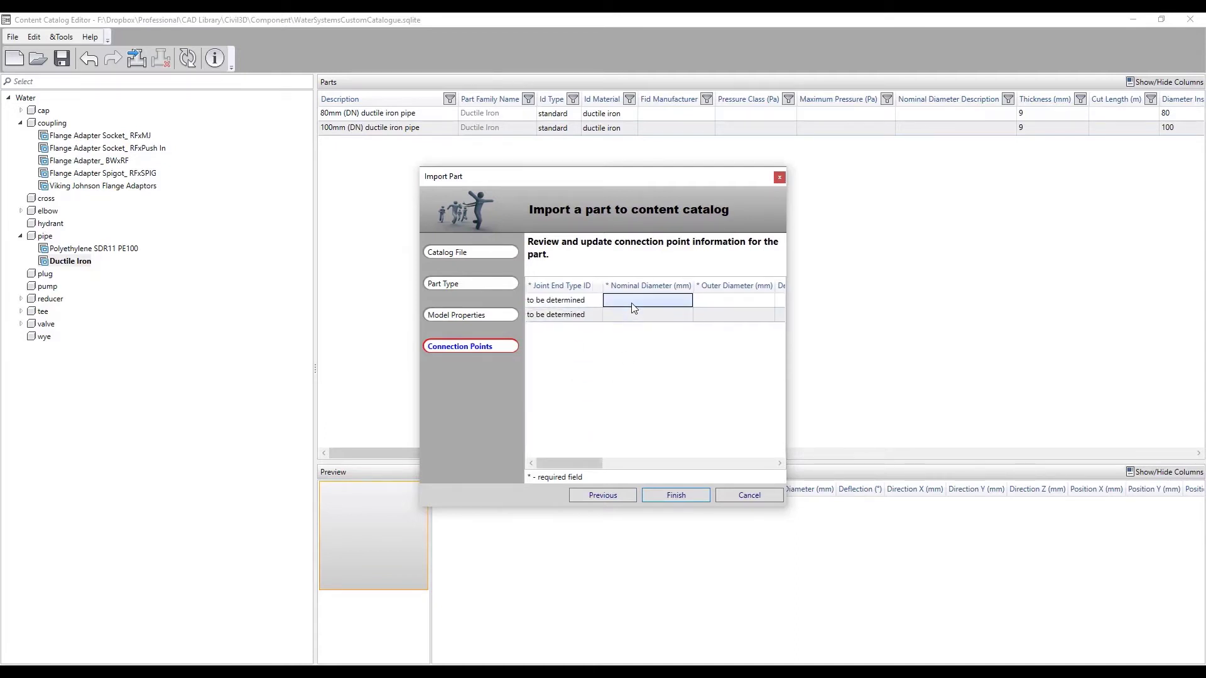
left_click(639, 303)
type("150")
left_click(638, 314)
left_click(638, 315)
type("150")
left_click(710, 301)
left_click(710, 300)
type("170")
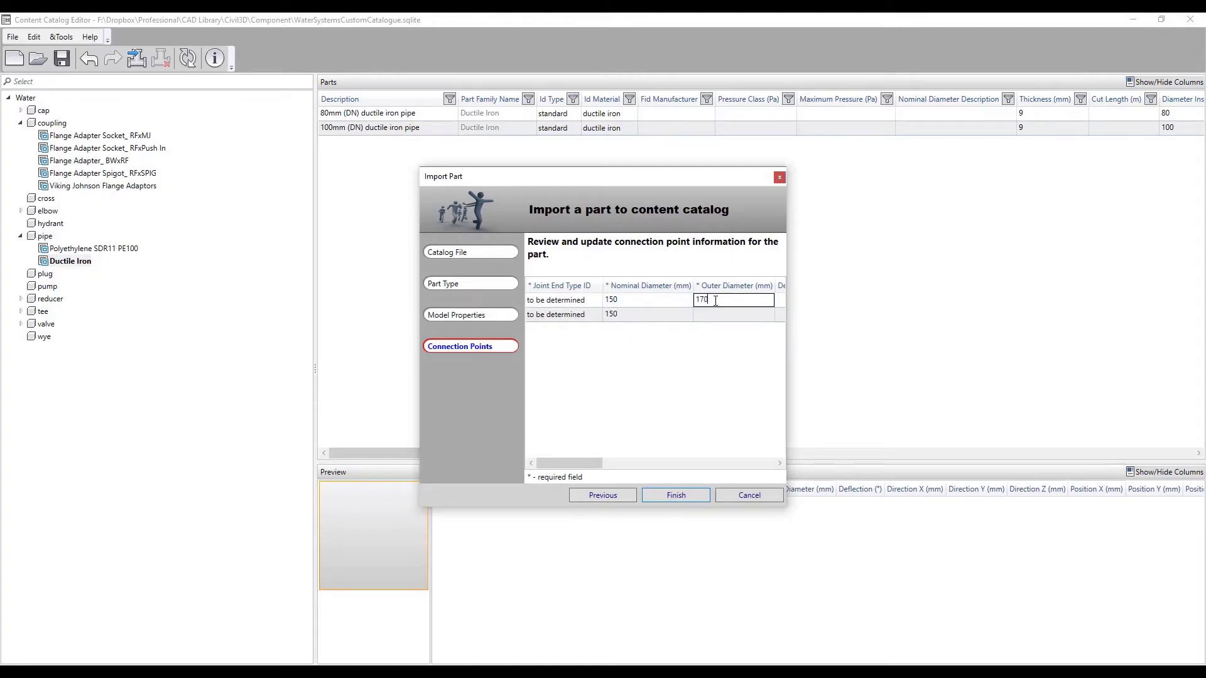
left_click(716, 316)
left_click(716, 316)
type("170")
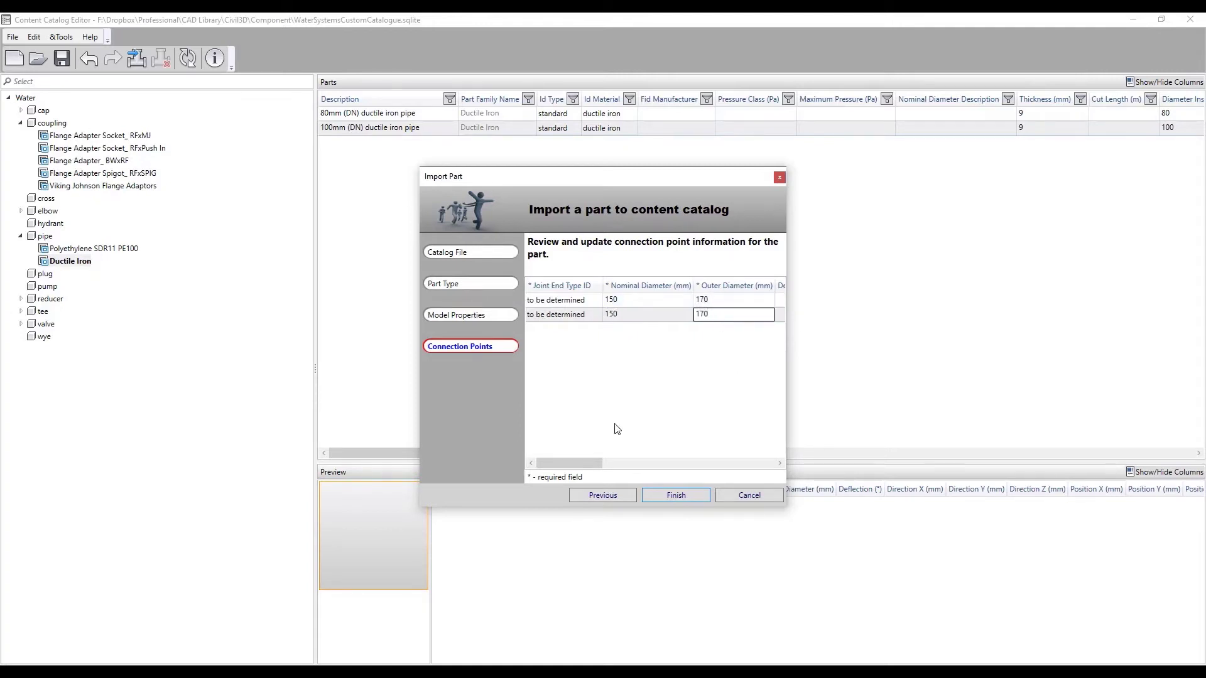
- Check both wall thickness values and finish adding the pipe part
left_click_drag(577, 465, 657, 470)
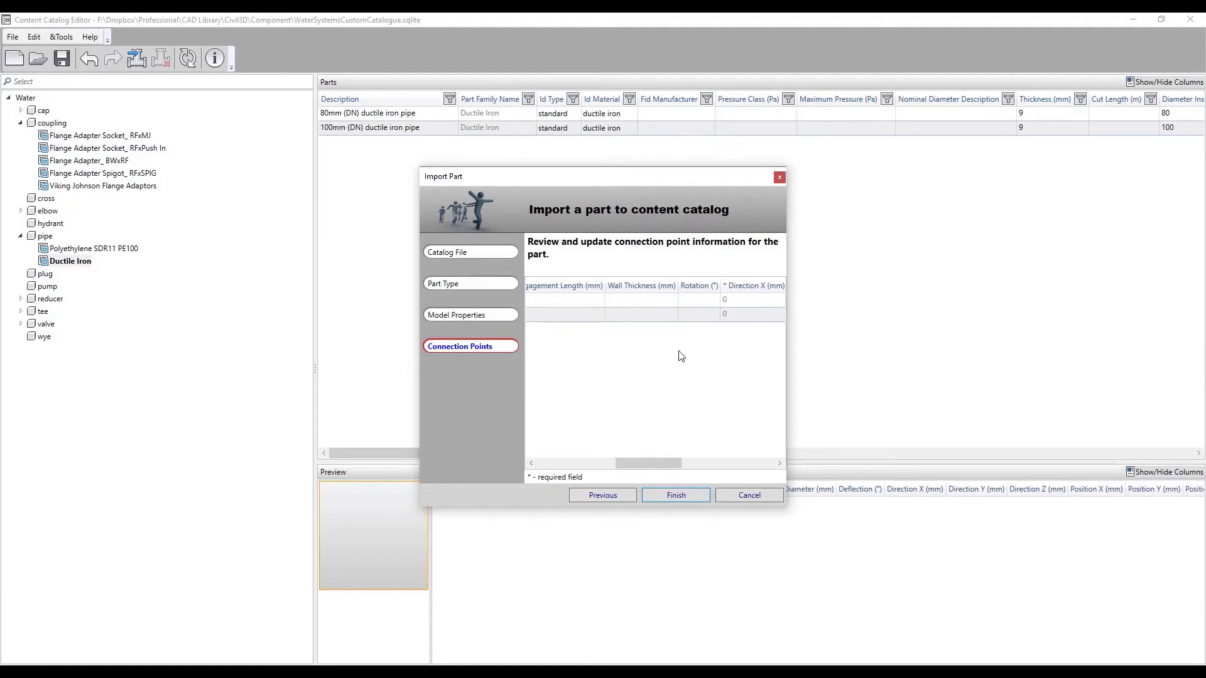
left_click(656, 301)
left_click(657, 301)
left_click(651, 312)
left_click(651, 312)
left_click_drag(665, 463, 534, 463)
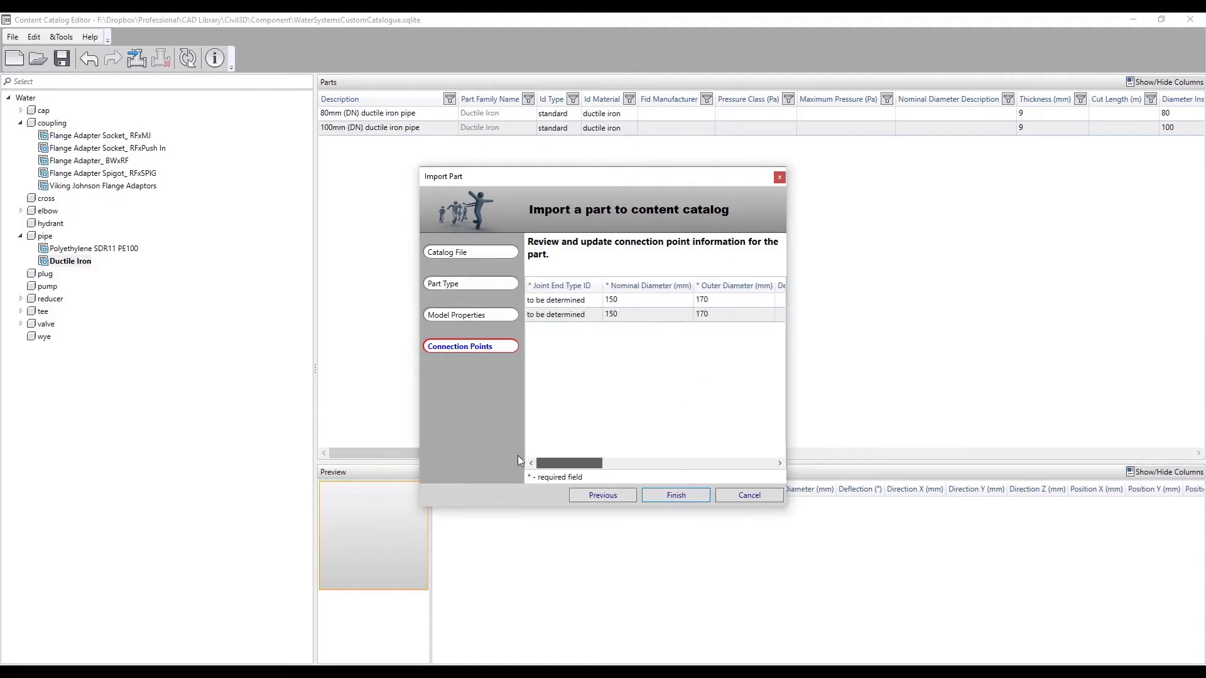
left_click(676, 495)
- Review the new 150mm (DN) ductile iron pipe's connection point values in the catalogue
left_click(377, 142)
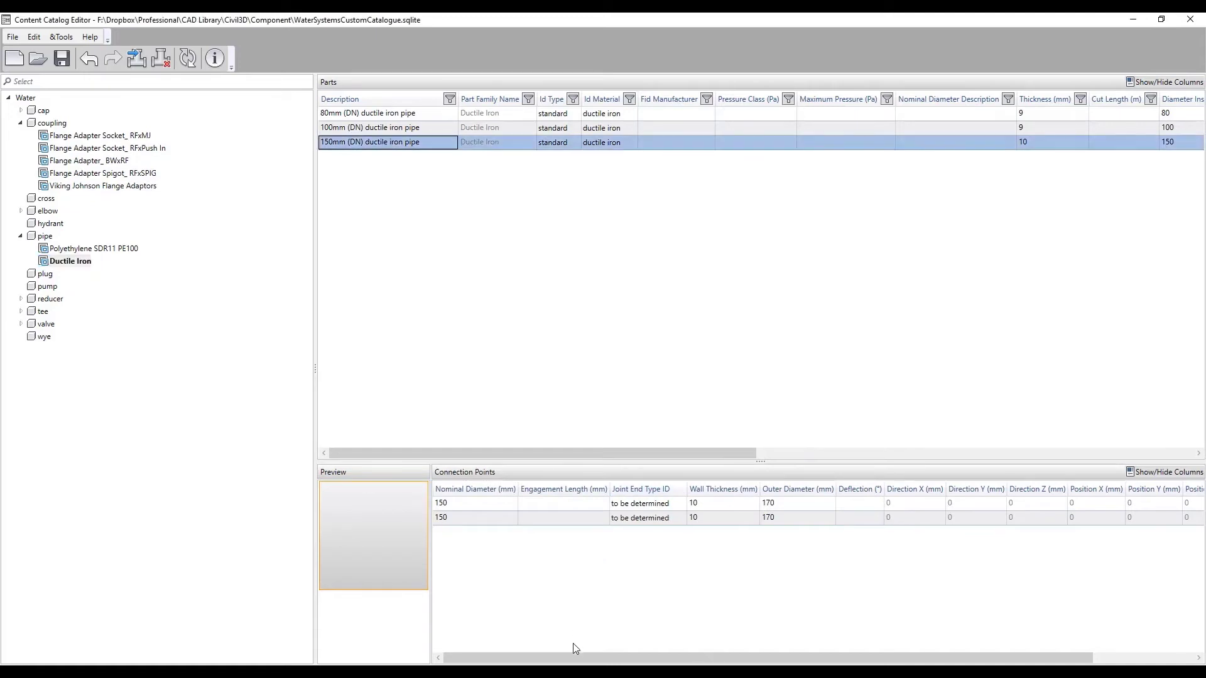
mouse_move(577, 658)
left_mouse_down()
mouse_move(666, 660)
mouse_move(576, 660)
left_mouse_up()
left_click(727, 519)
left_click(798, 517)
left_click(797, 504)
left_click(726, 380)
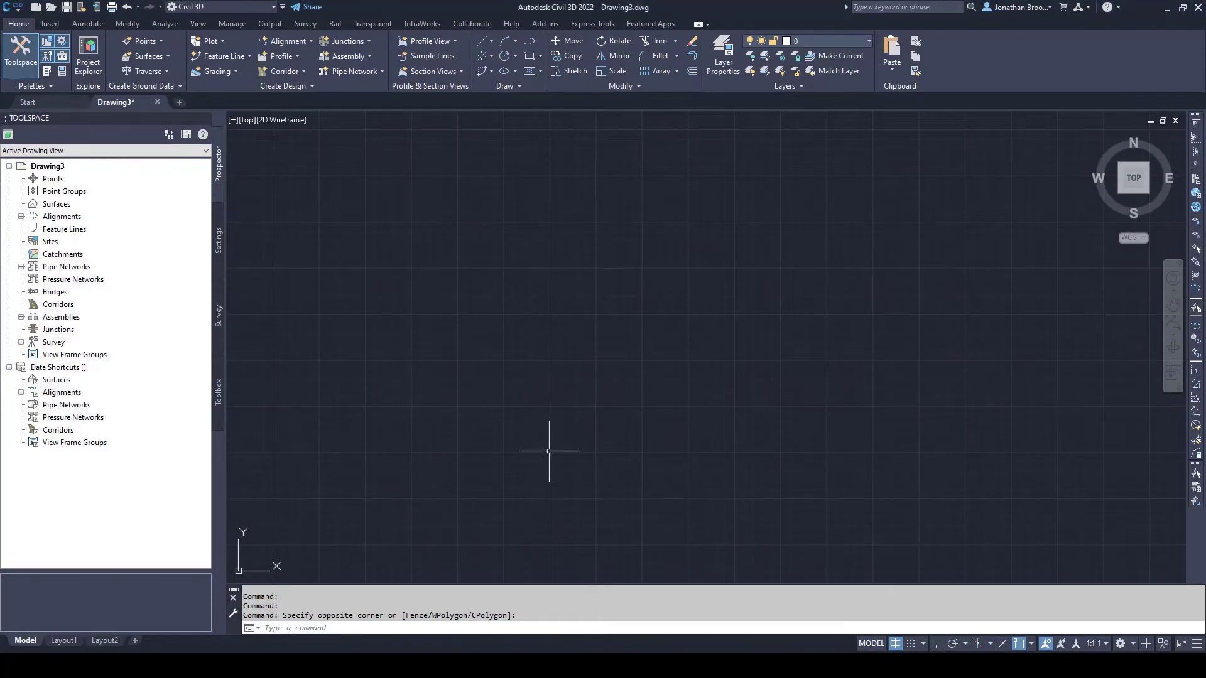
- For the pressure network catalog, browse to Dropbox\Professional\CAD Library\Civil3D\Component
left_click(293, 83)
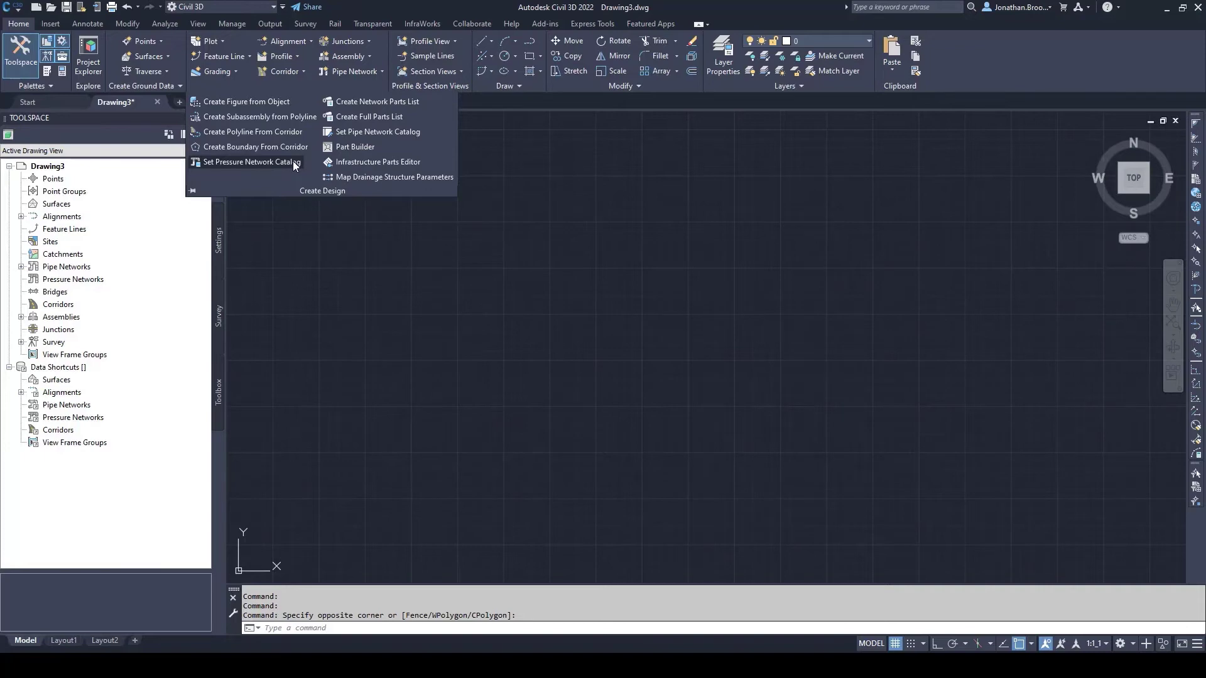
left_click(293, 161)
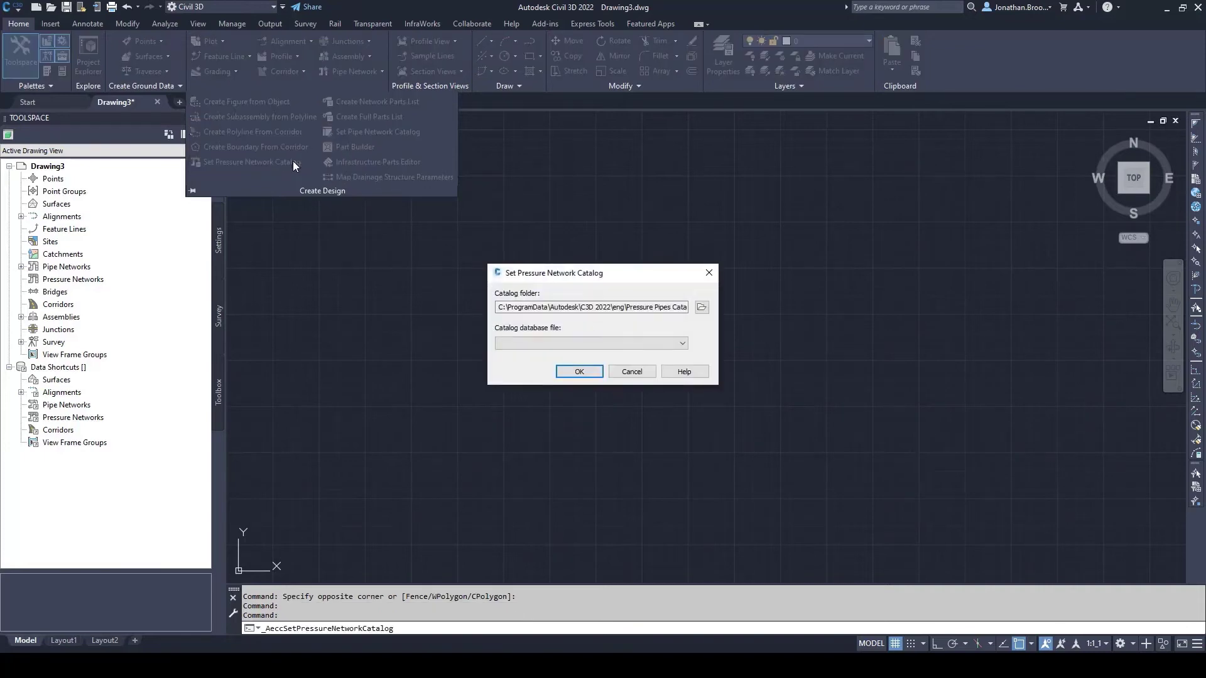
left_click(702, 307)
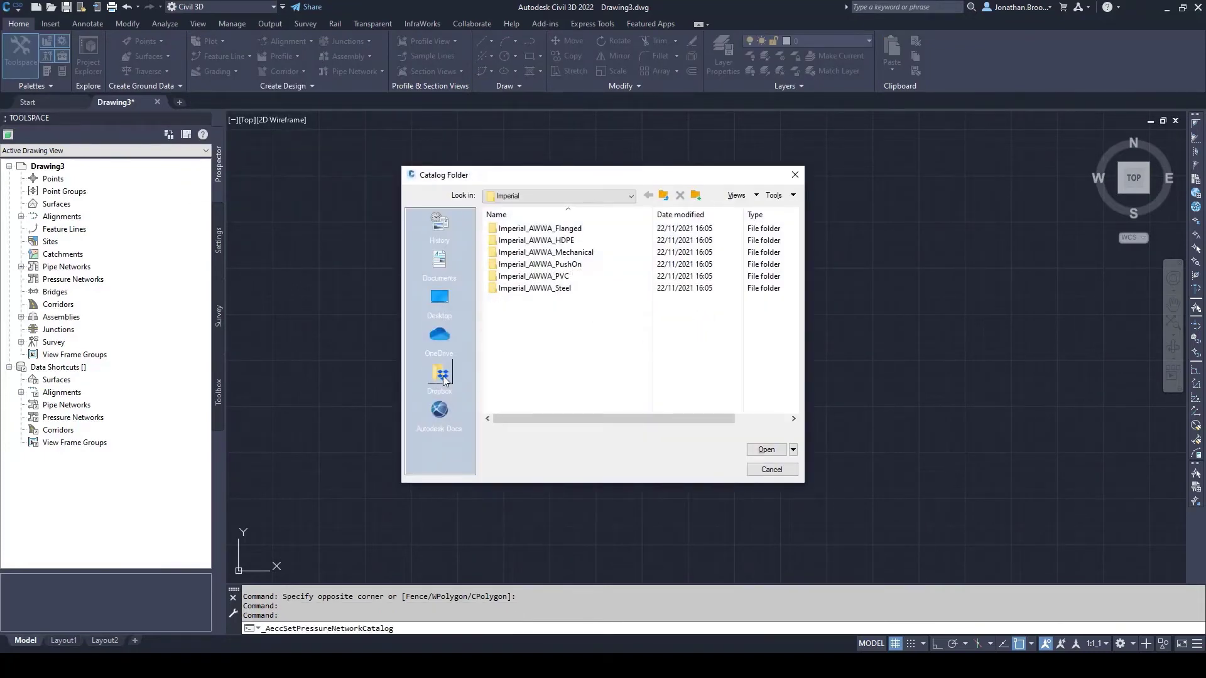
left_click(439, 375)
left_click(521, 253)
double_click(521, 253)
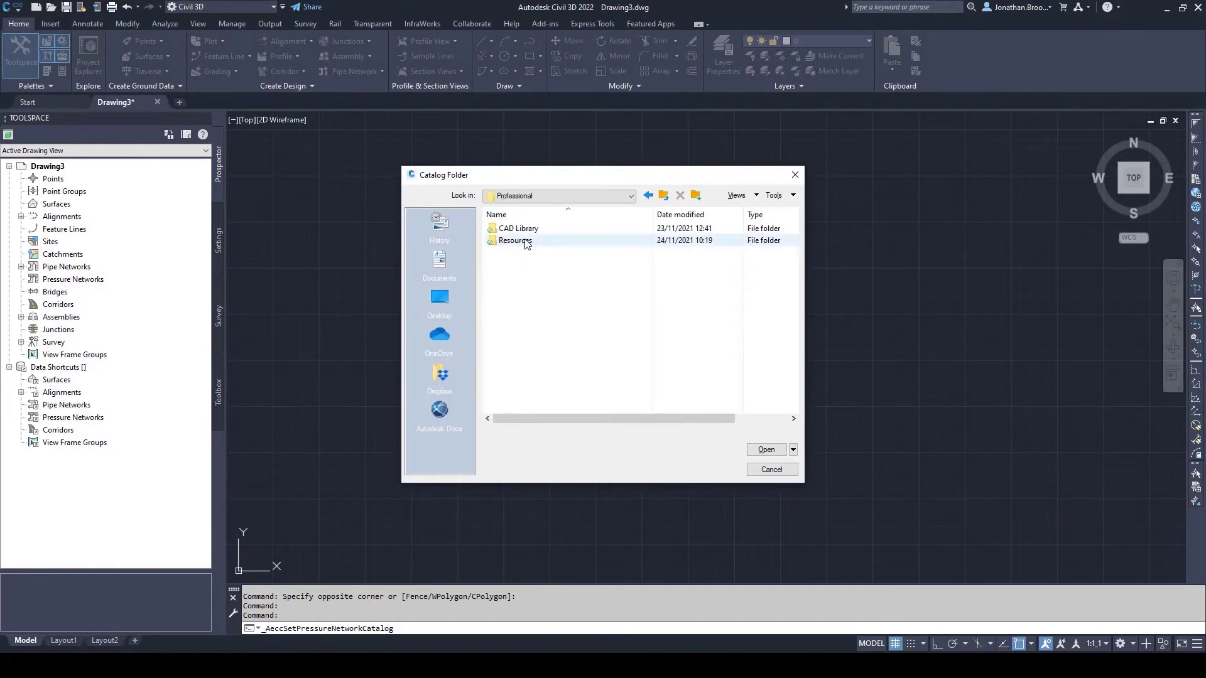
double_click(520, 229)
left_click(522, 253)
double_click(522, 253)
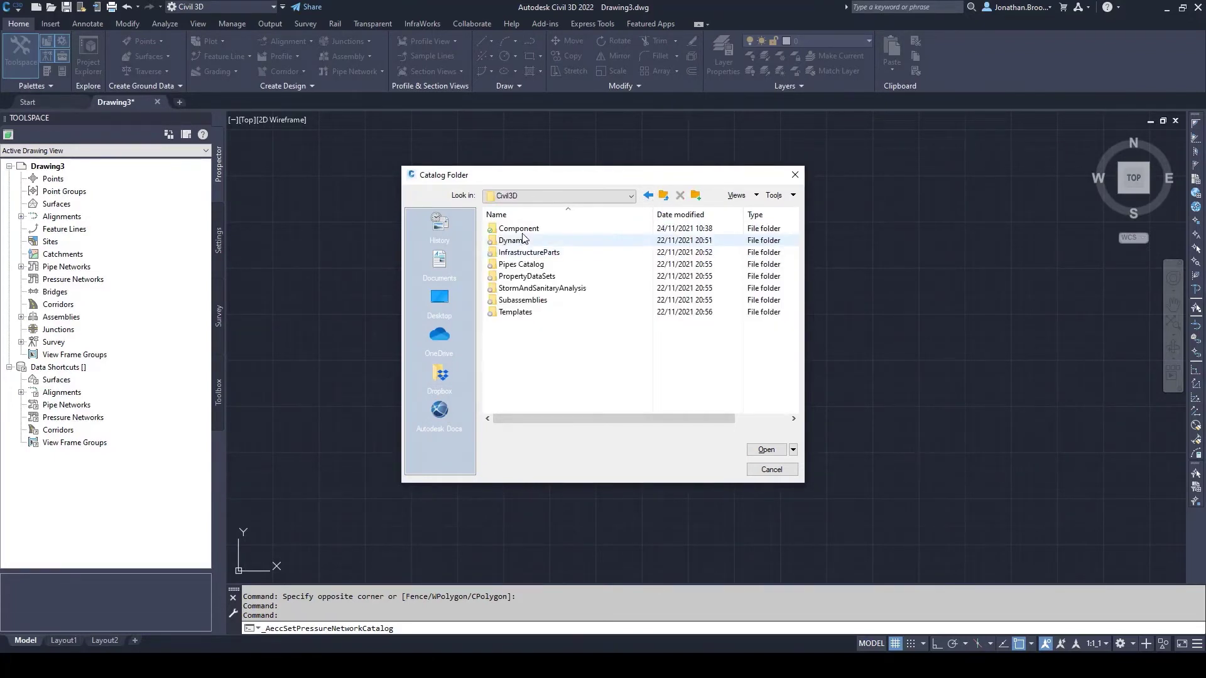
left_click(514, 229)
double_click(514, 229)
- Use the Component folder and confirm WaterSystemsCustomCatalogue.sqlite as the catalog database
left_click(763, 450)
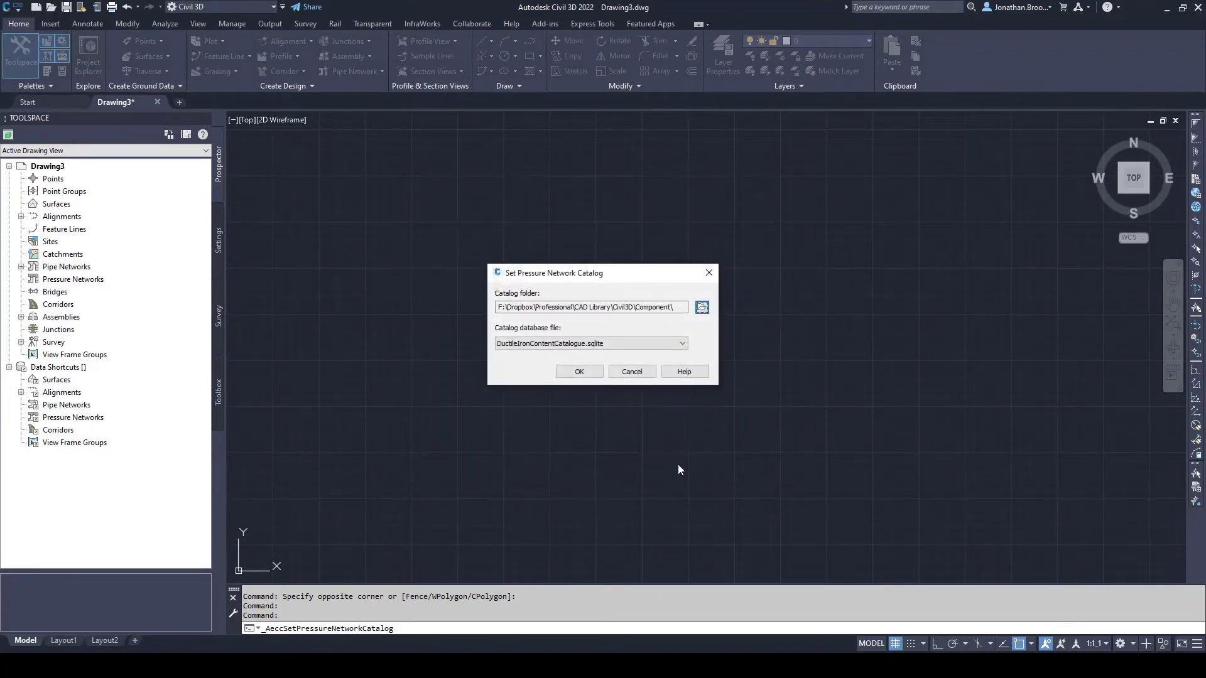
left_click(579, 344)
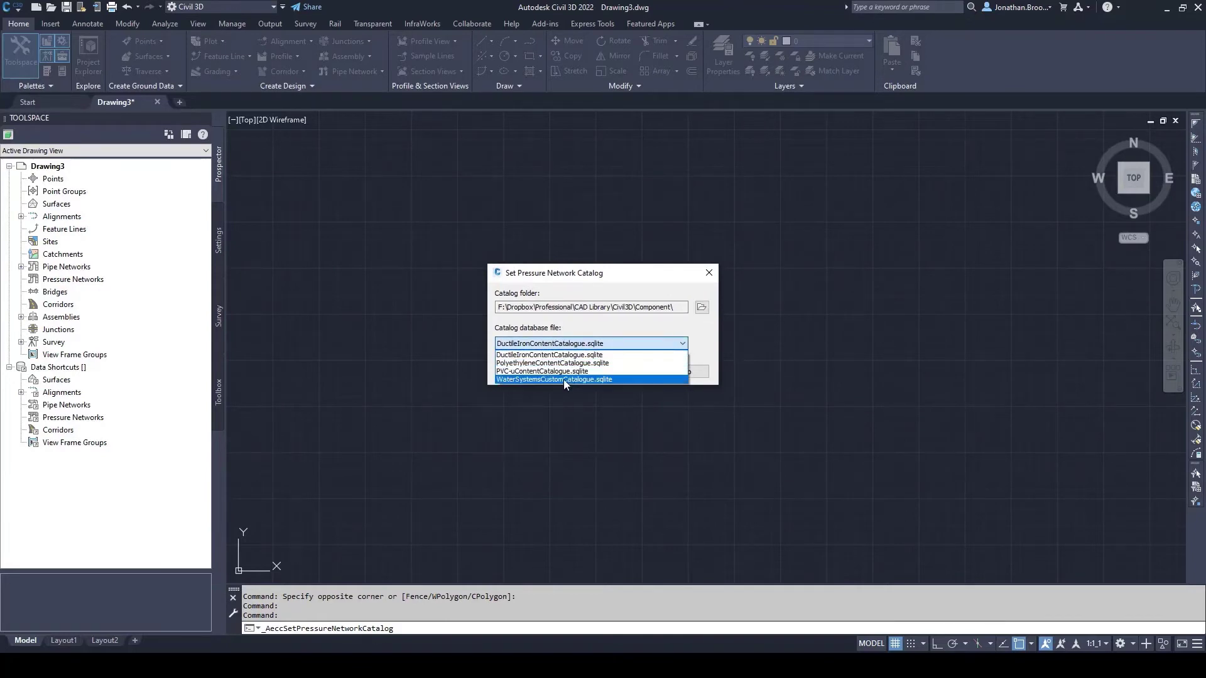
left_click(633, 380)
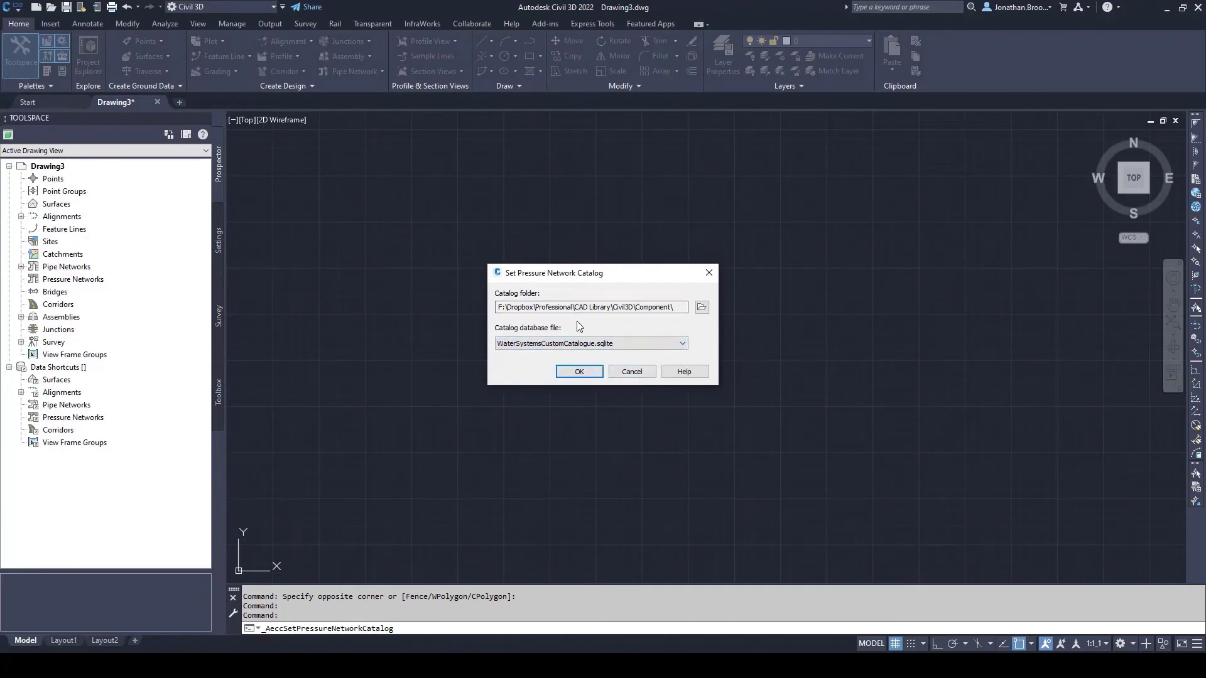
left_click(579, 371)
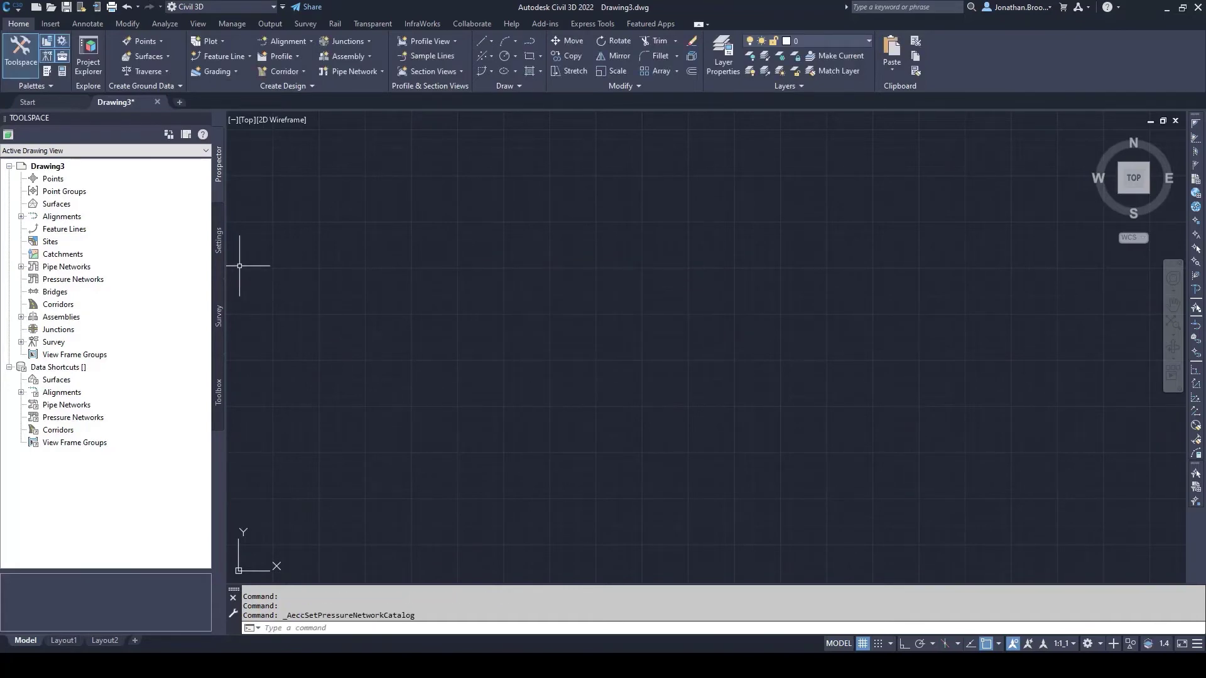
- In Toolspace Settings, create a new parts list under Pressure Network > Parts Lists
left_click(221, 251)
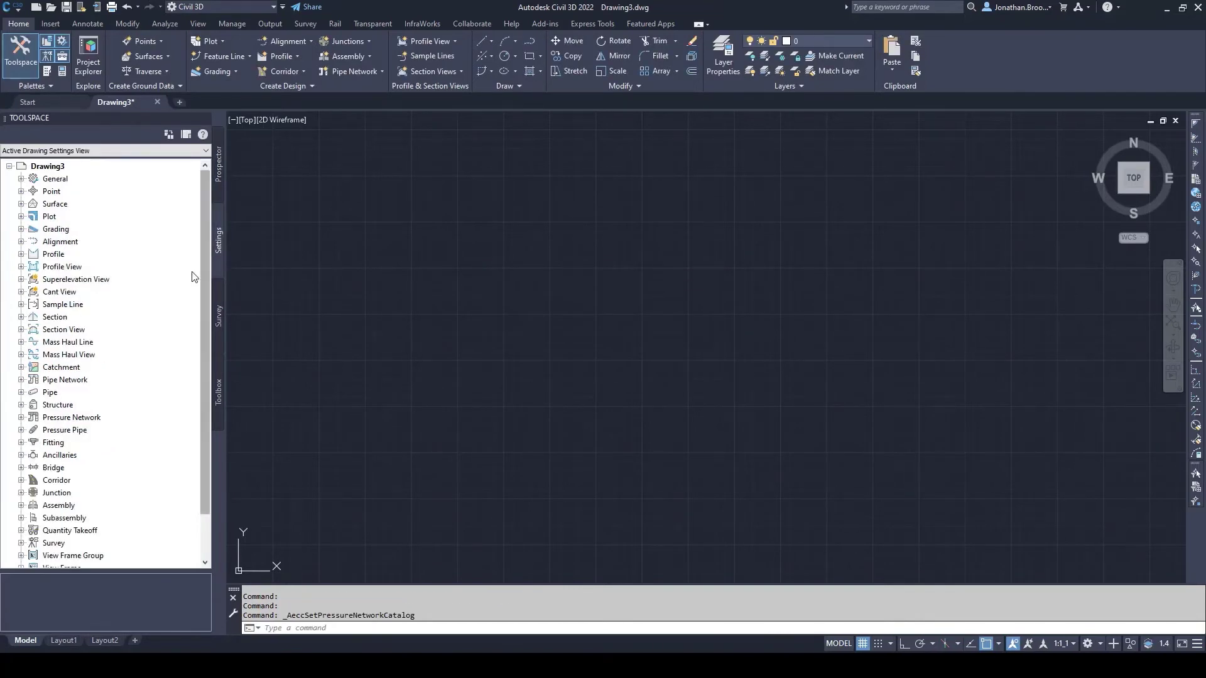
left_click(21, 418)
left_click(34, 430)
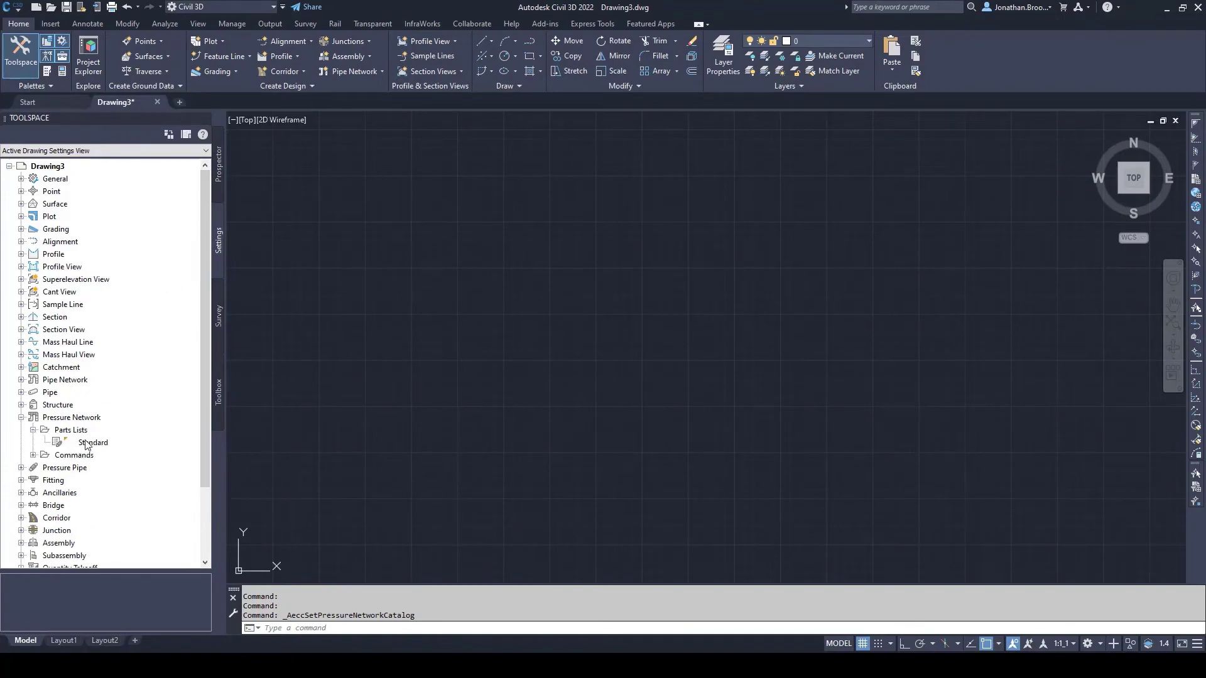
scroll(89, 446, "down", 1)
left_click(88, 405)
left_click(78, 393)
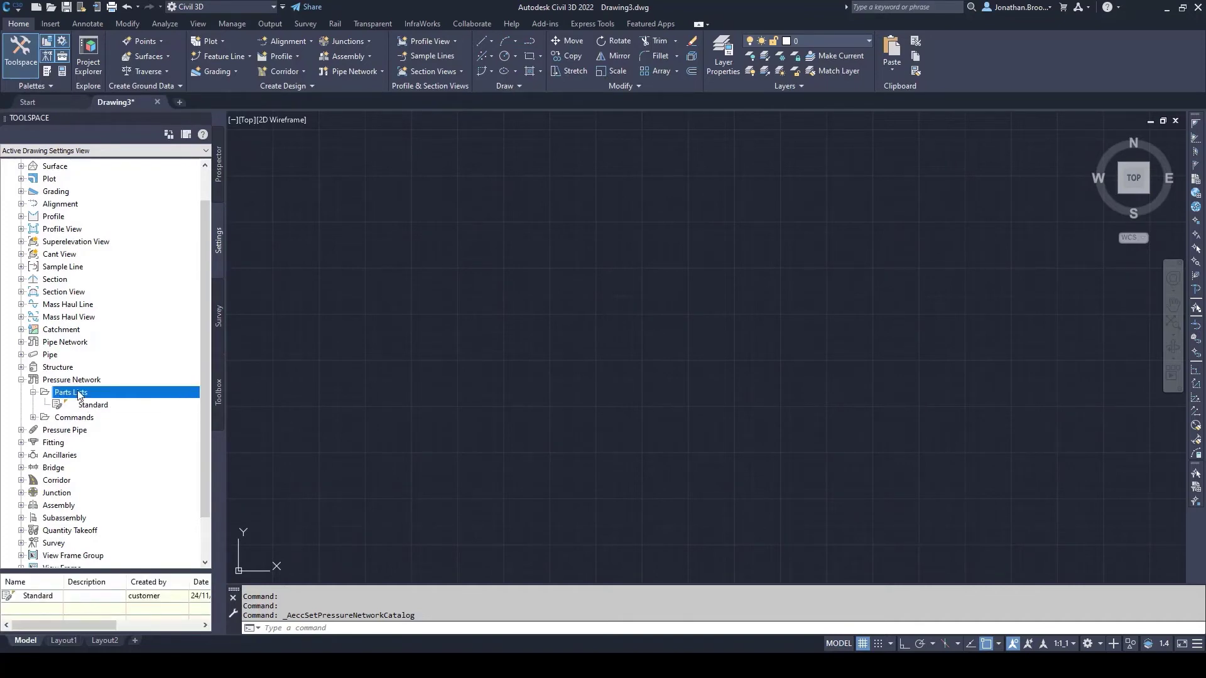
right_click(79, 394)
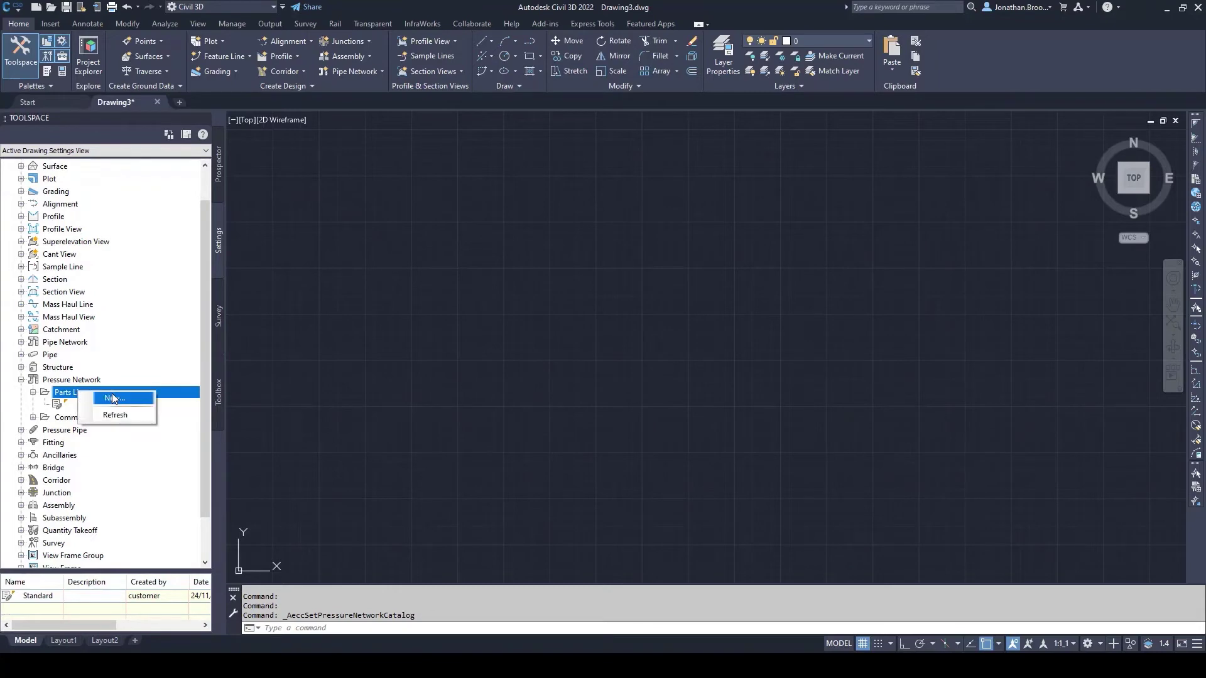
left_click(112, 394)
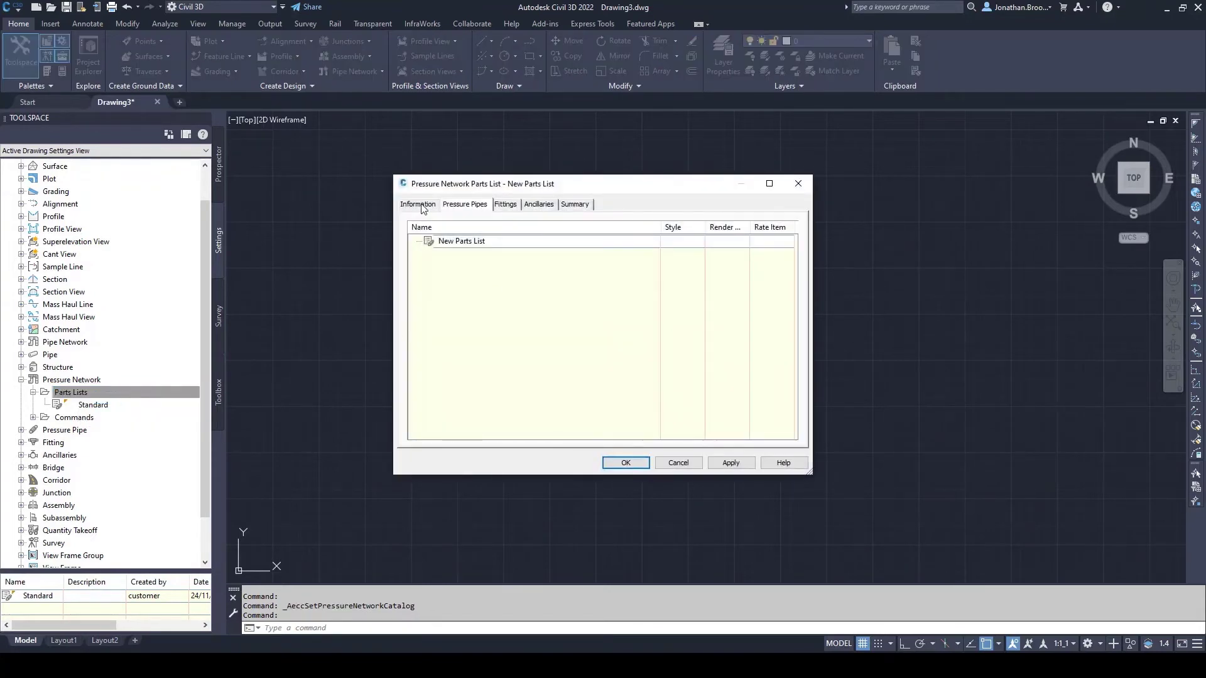
- On the Information tab, widen the Catalogue Name column and rename the parts list 'Water System'
left_click(422, 206)
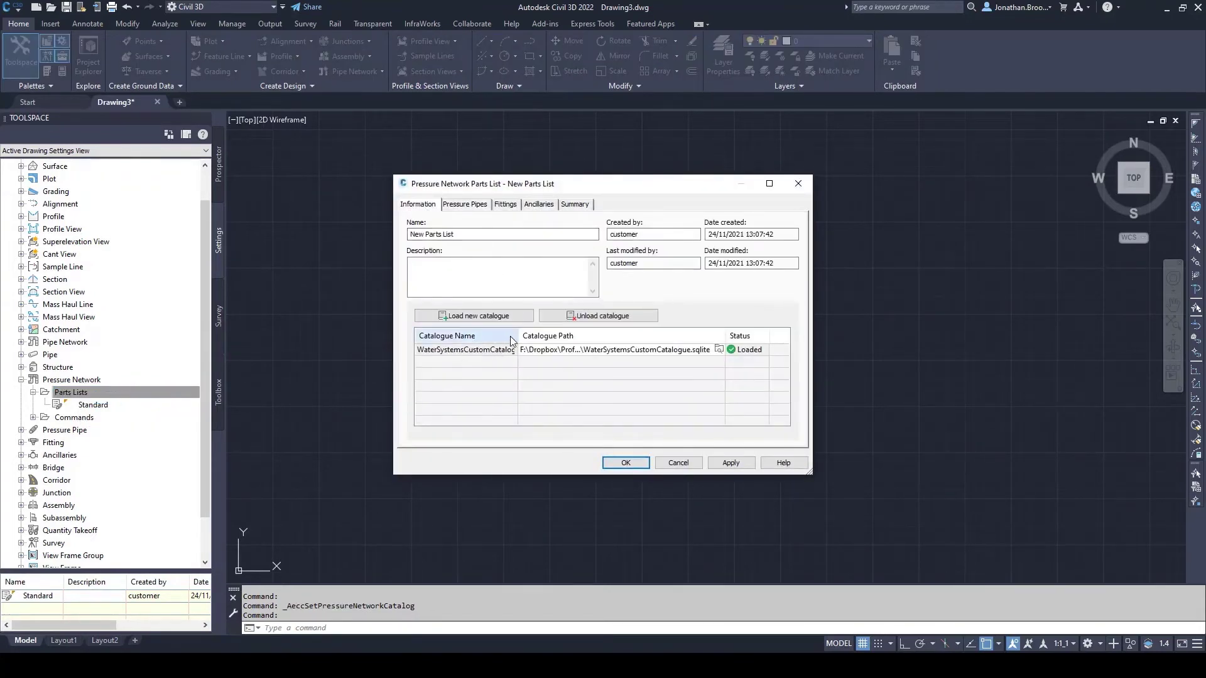
left_click_drag(518, 336, 560, 336)
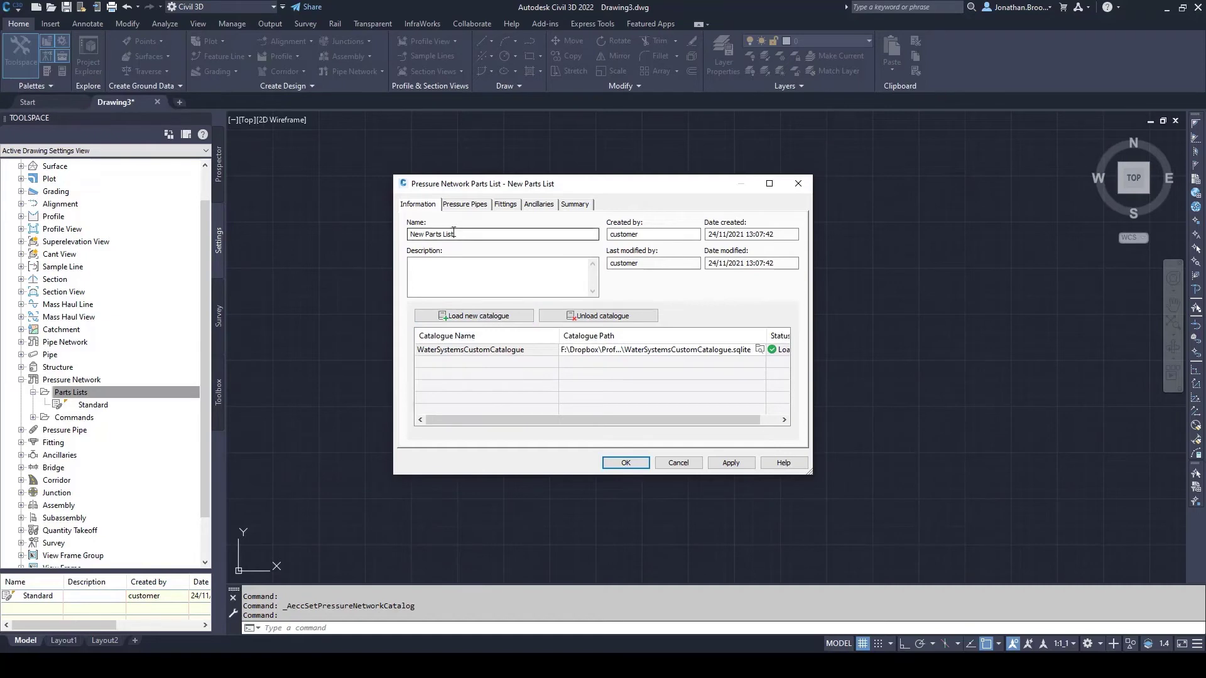
left_click_drag(456, 234, 385, 235)
type("Water System")
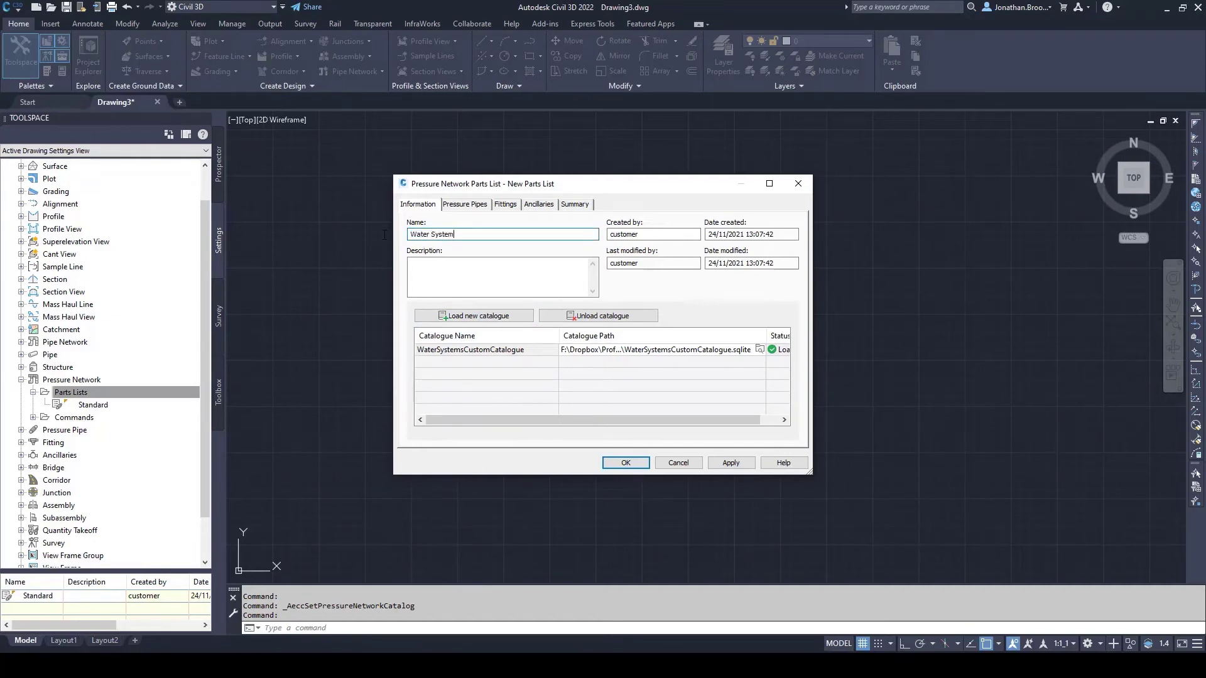
- Under Pressure Pipes, add ductile iron and polyethylene materials from WaterSystemsCustomCatalogue
left_click(465, 205)
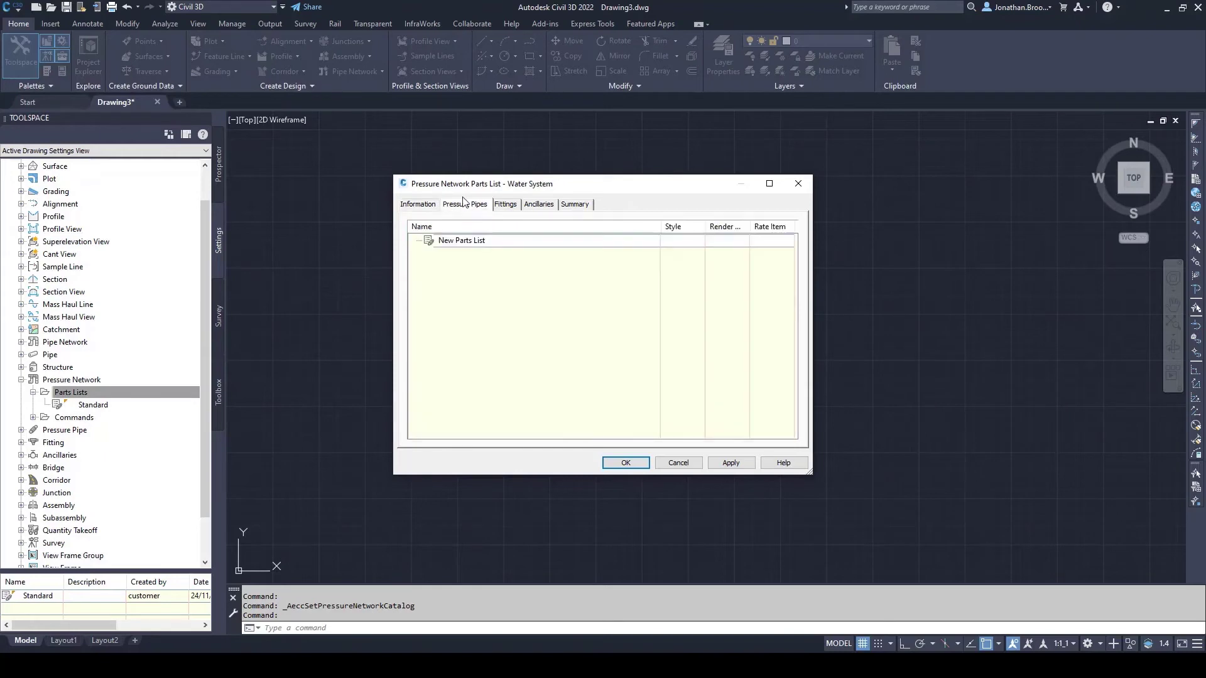
left_click(462, 241)
right_click(467, 242)
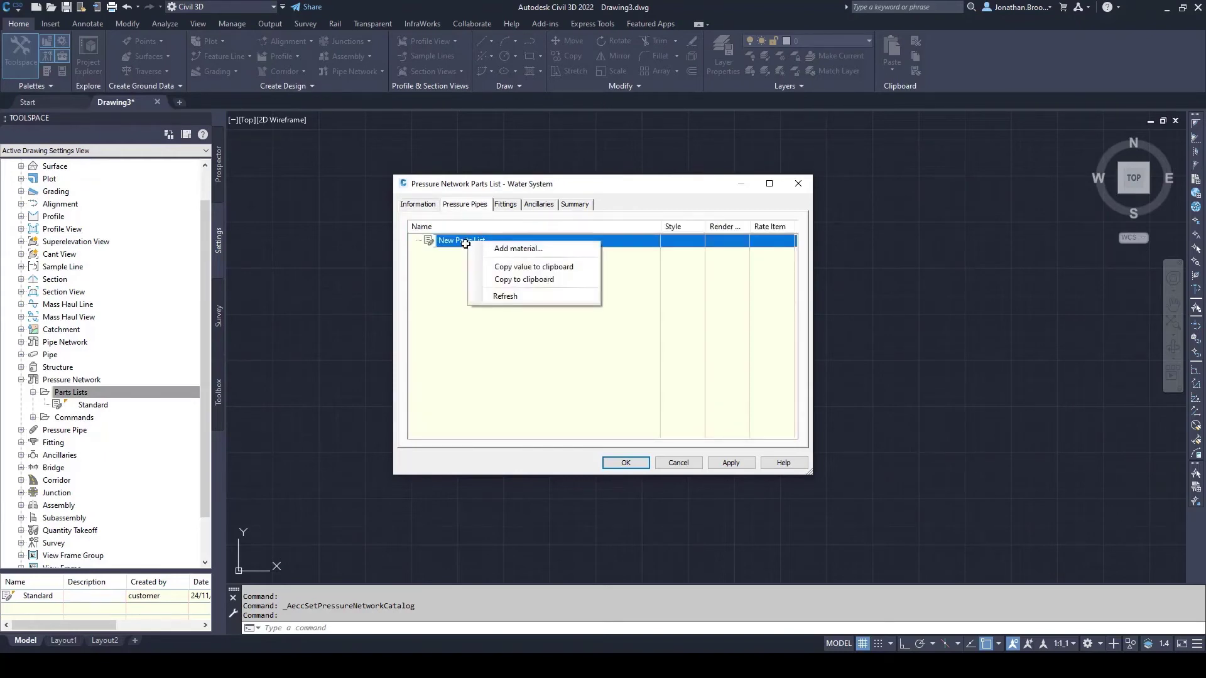
left_click(541, 250)
left_click(571, 221)
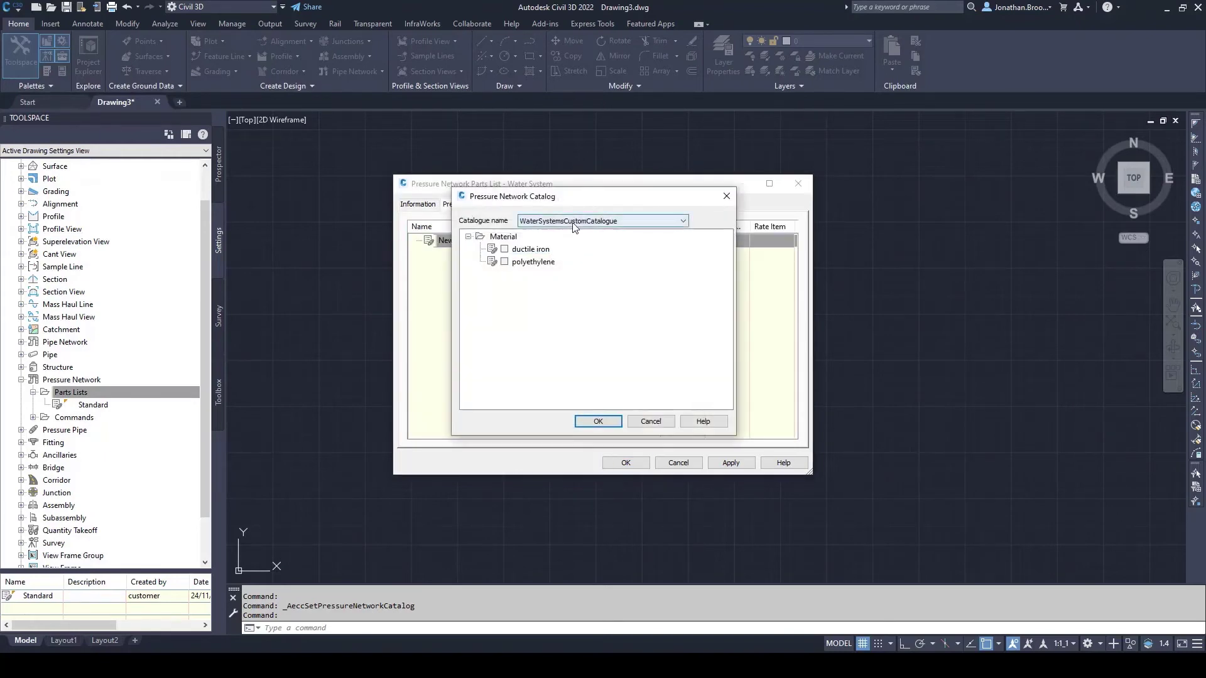
left_click(572, 233)
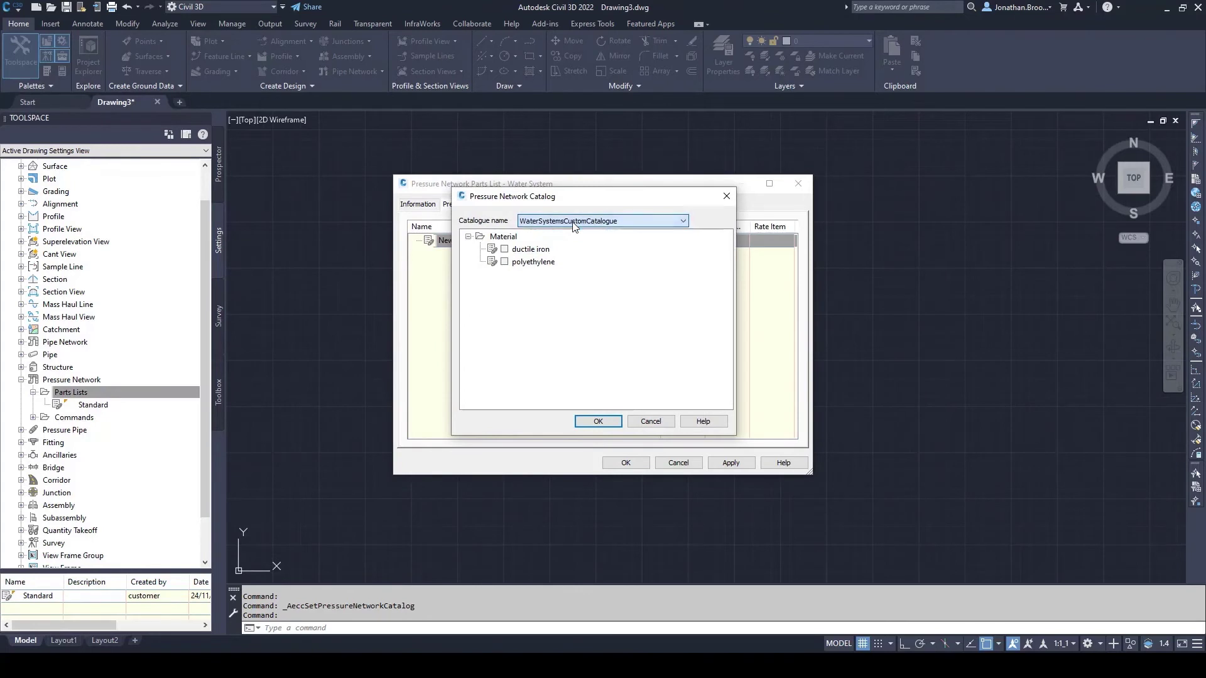
left_click(504, 250)
left_click(504, 262)
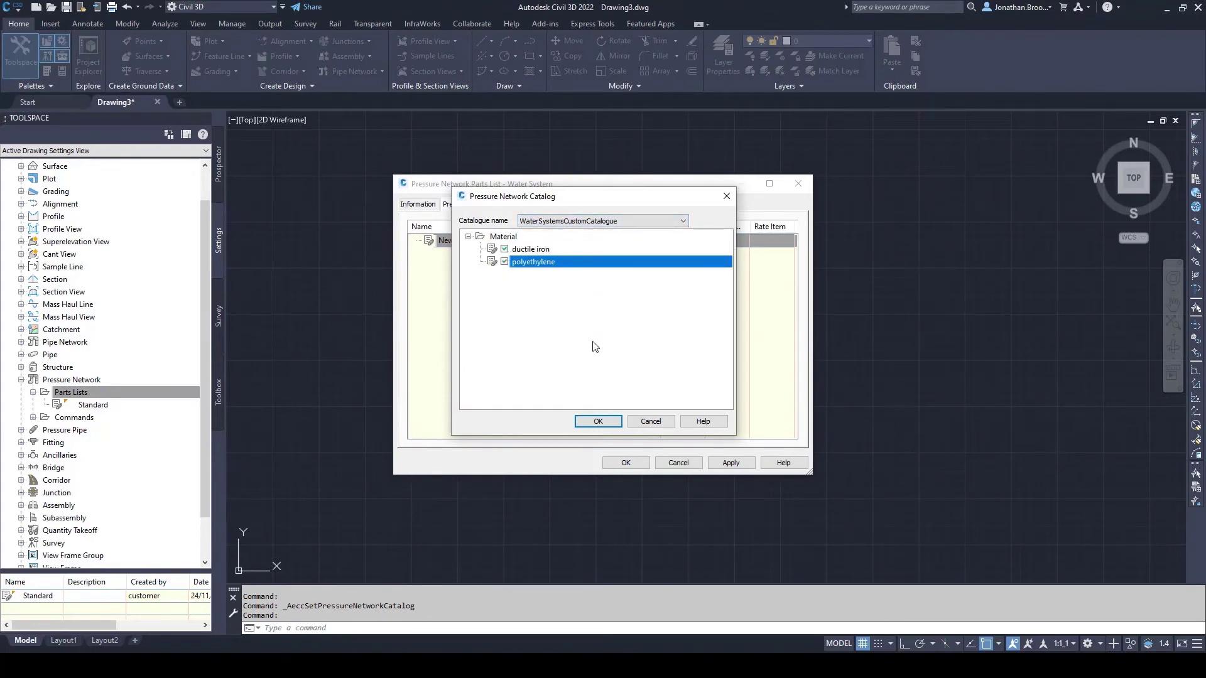
- Confirm the materials, then add all ductile iron pipe sizes and review them
left_click(598, 422)
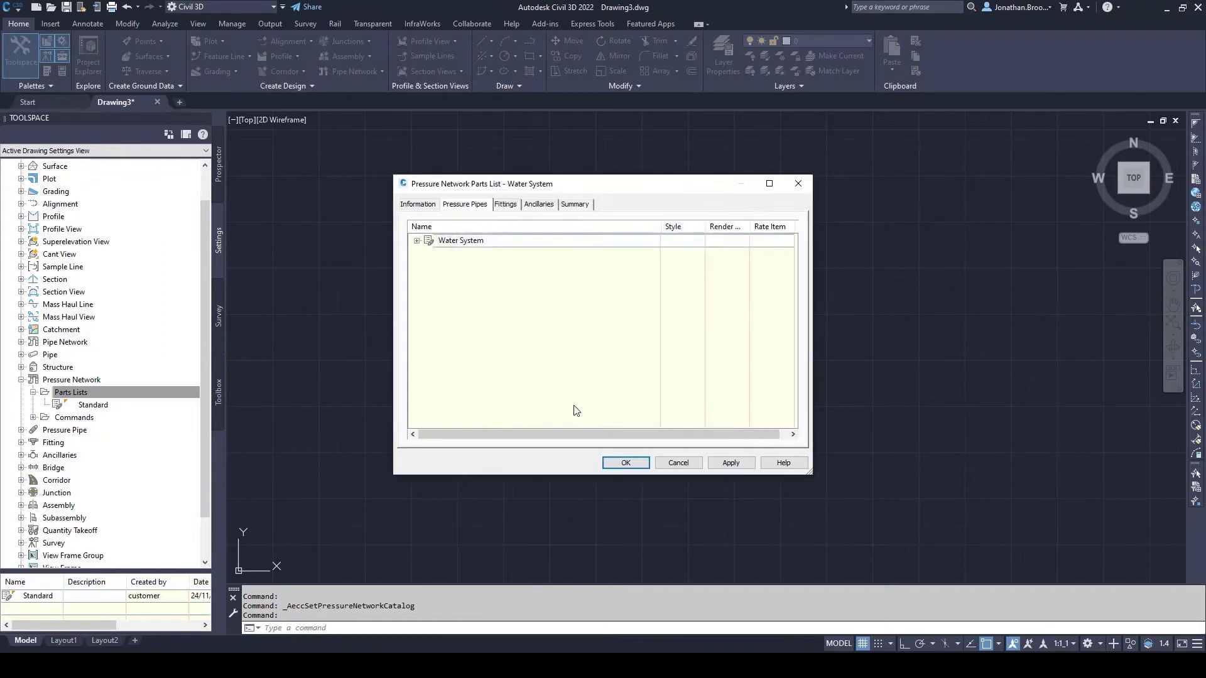
left_click(417, 240)
left_click(468, 254)
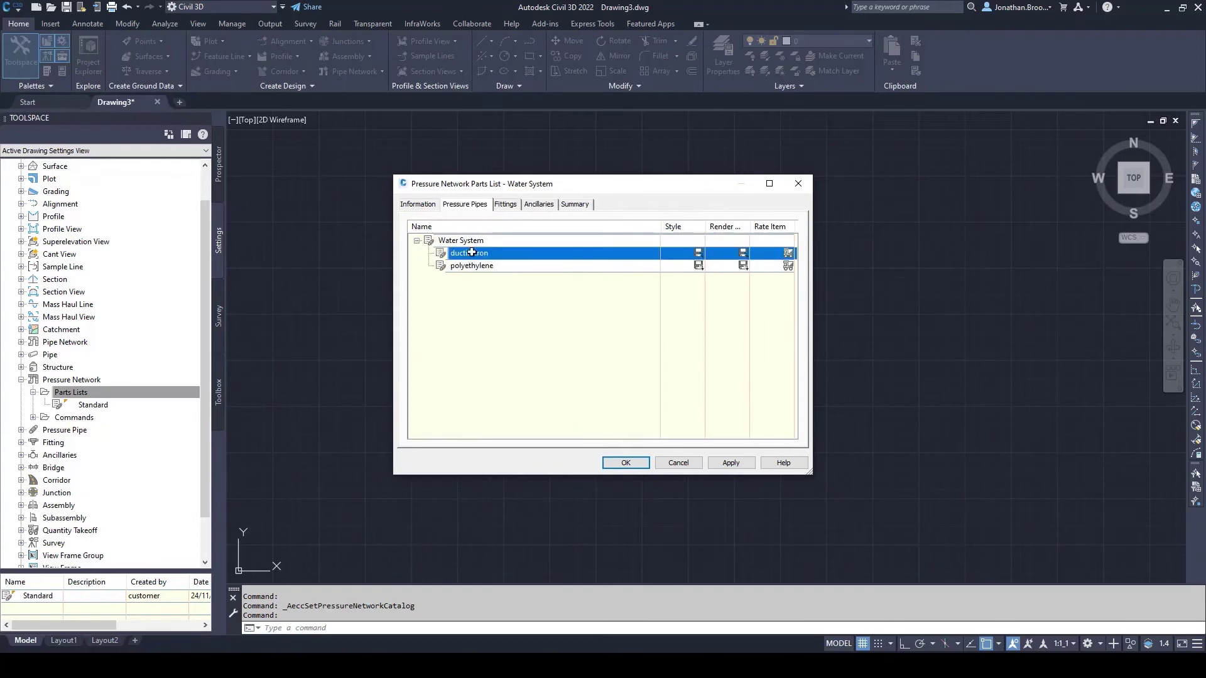
right_click(480, 252)
left_click(524, 258)
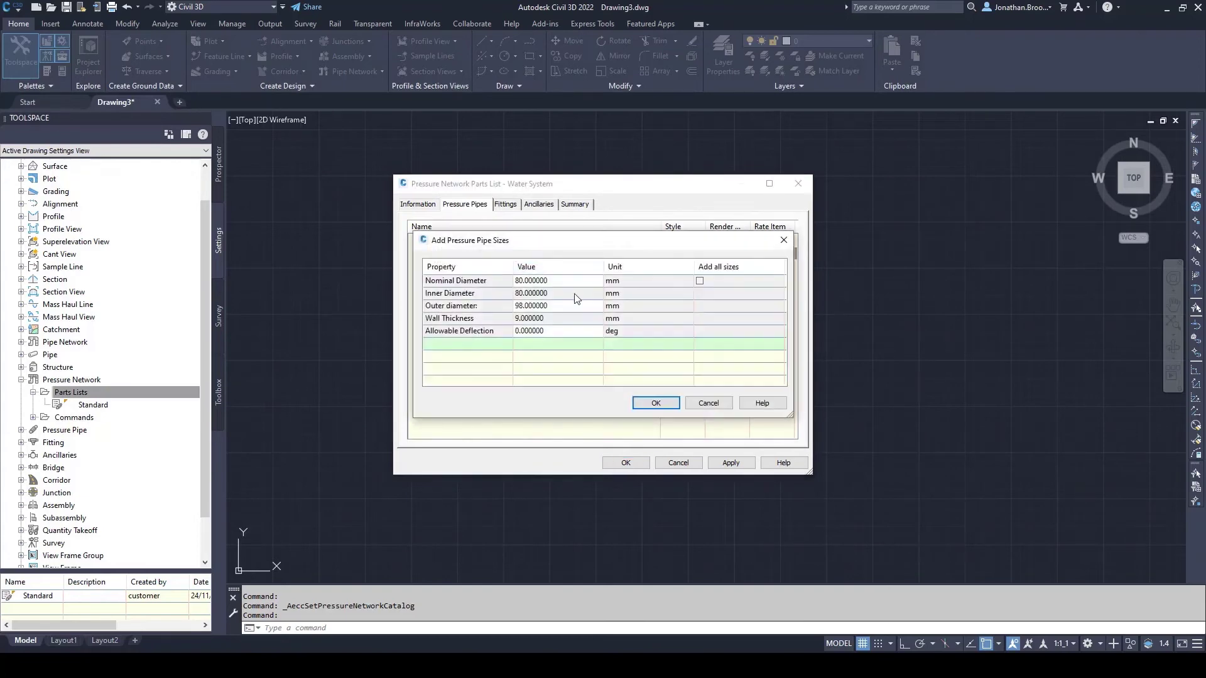
left_click(699, 280)
left_click(656, 403)
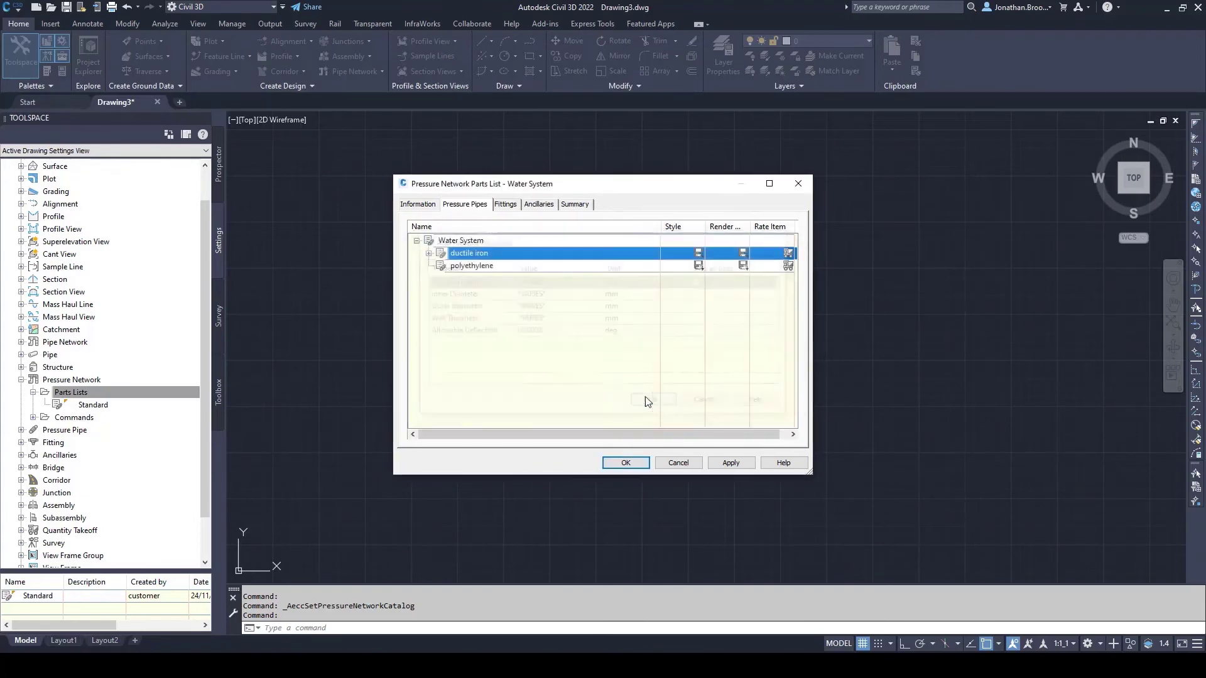
left_click(429, 253)
scroll(528, 308, "down", 3)
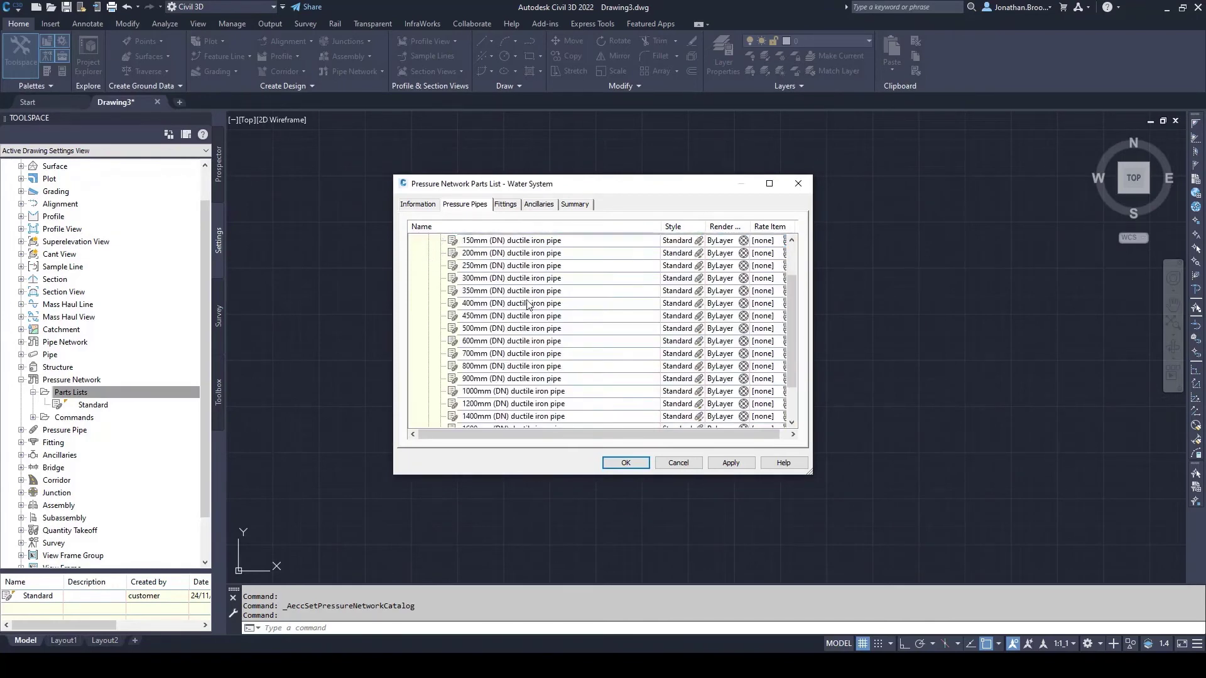
scroll(528, 308, "up", 3)
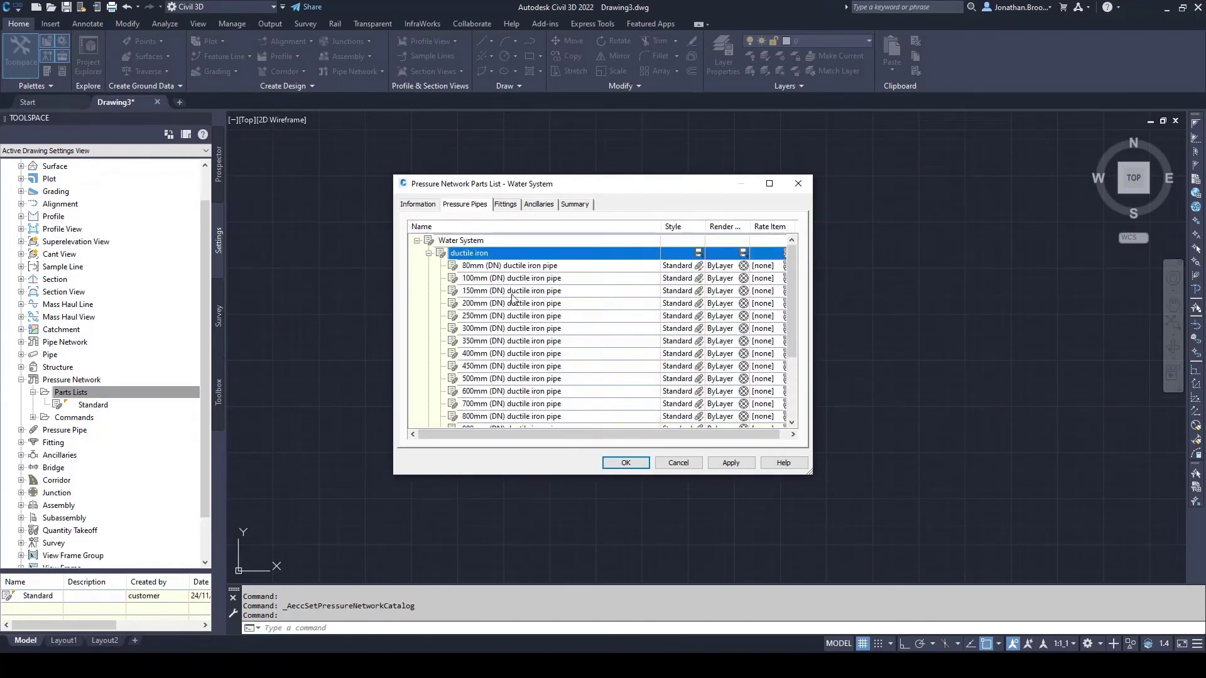
left_click(429, 254)
- Add all polyethylene pipe sizes and review the list
right_click(479, 269)
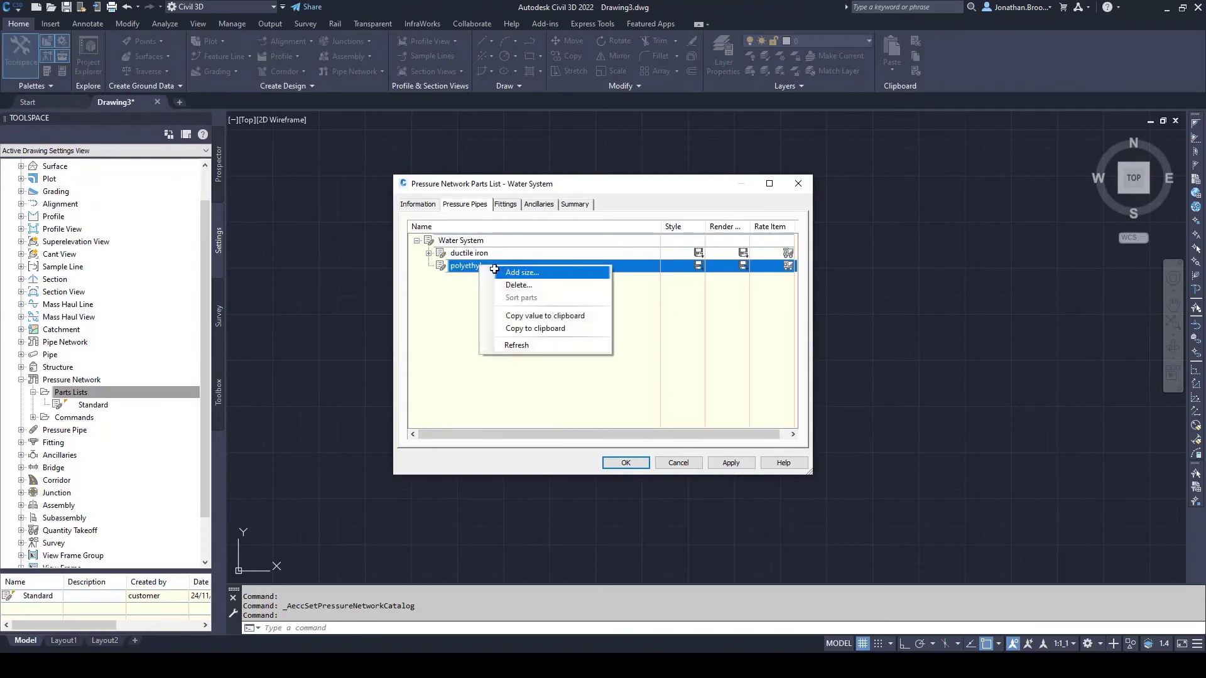
left_click(499, 270)
left_click(700, 281)
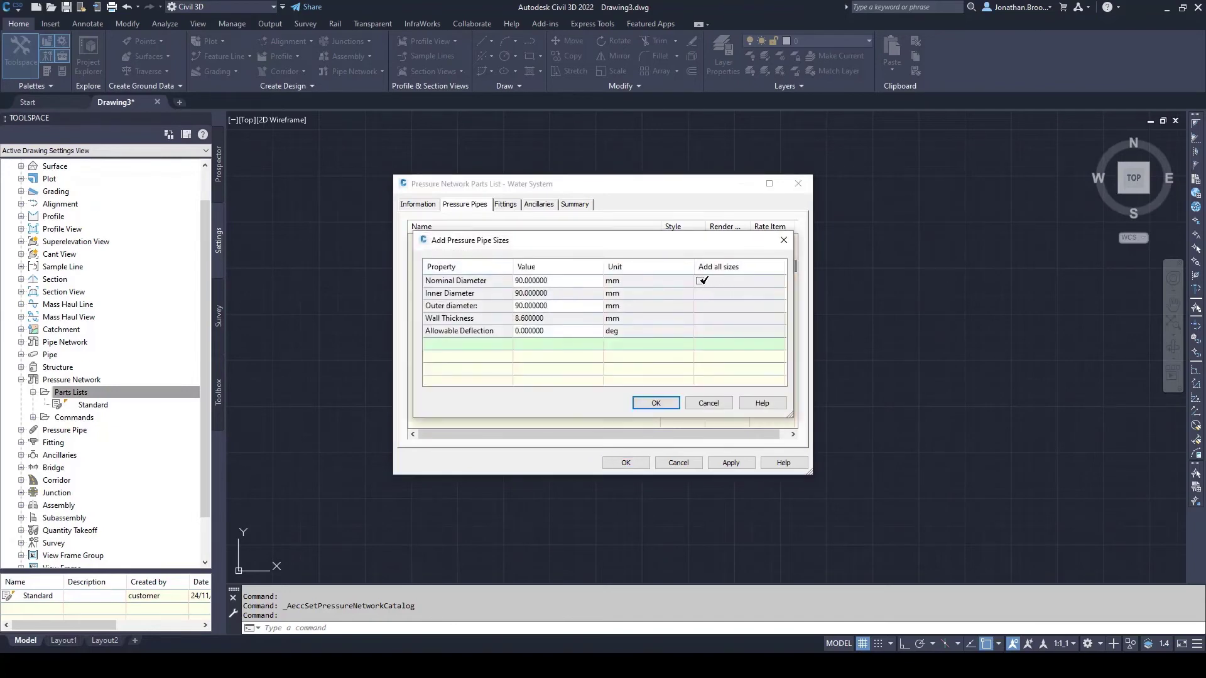
left_click(673, 404)
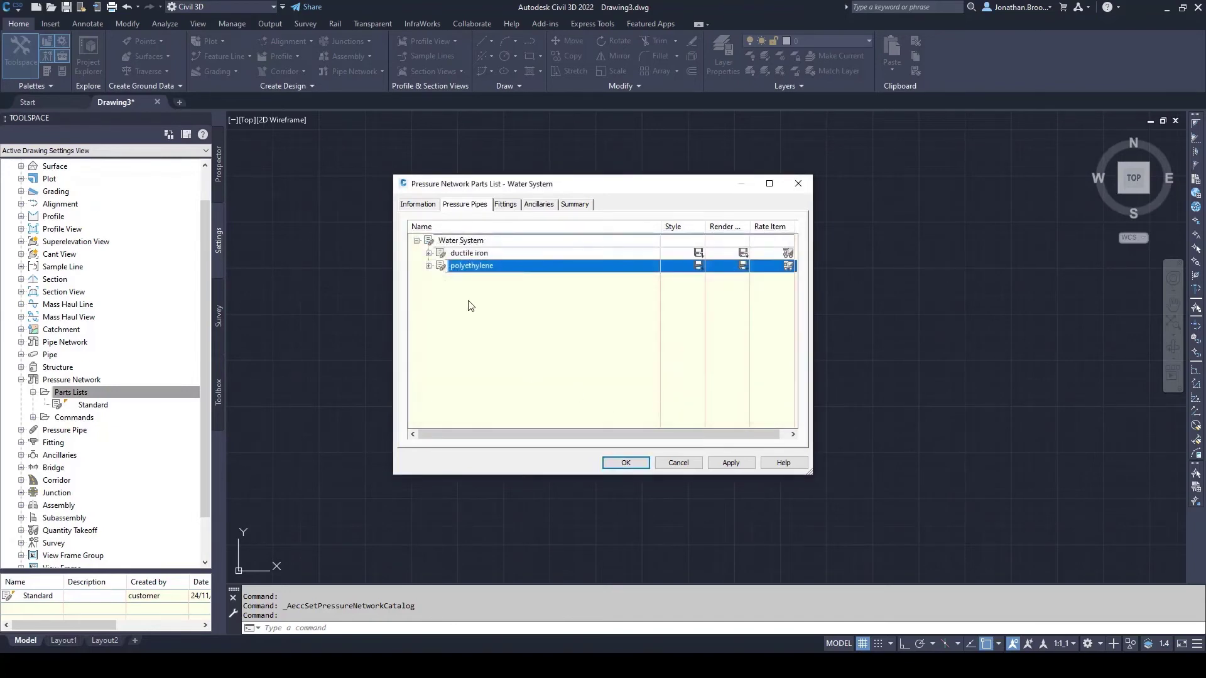
left_click(430, 266)
scroll(492, 308, "down", 1)
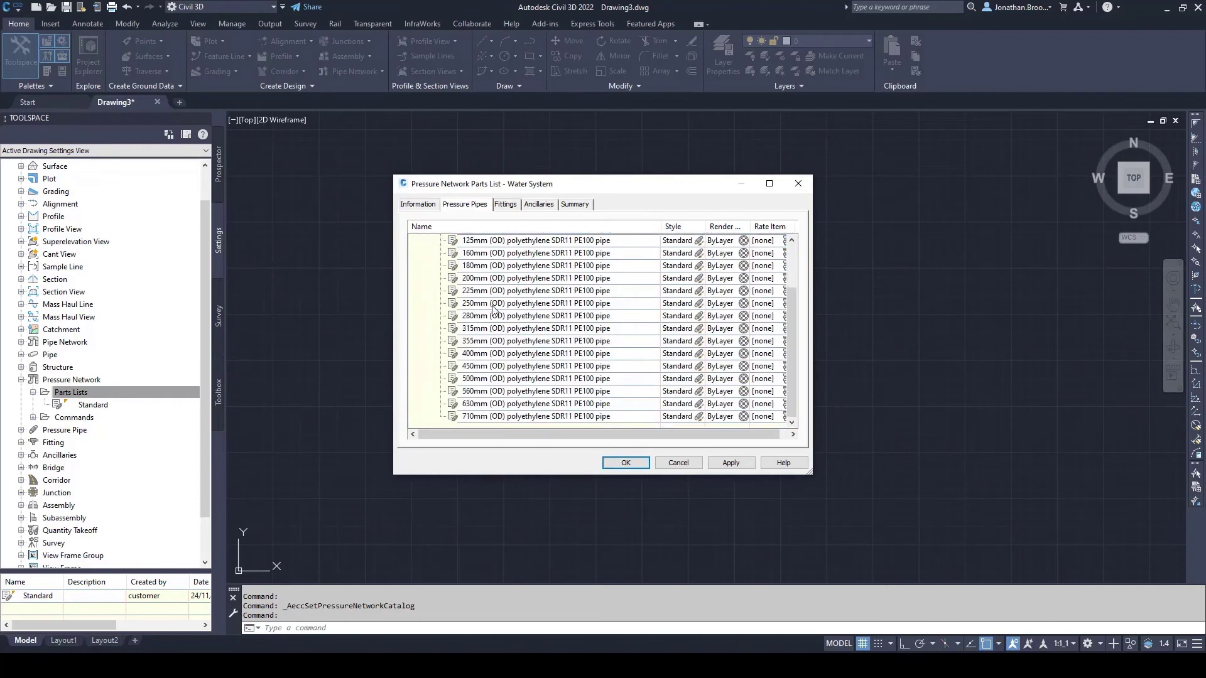
scroll(492, 307, "up", 2)
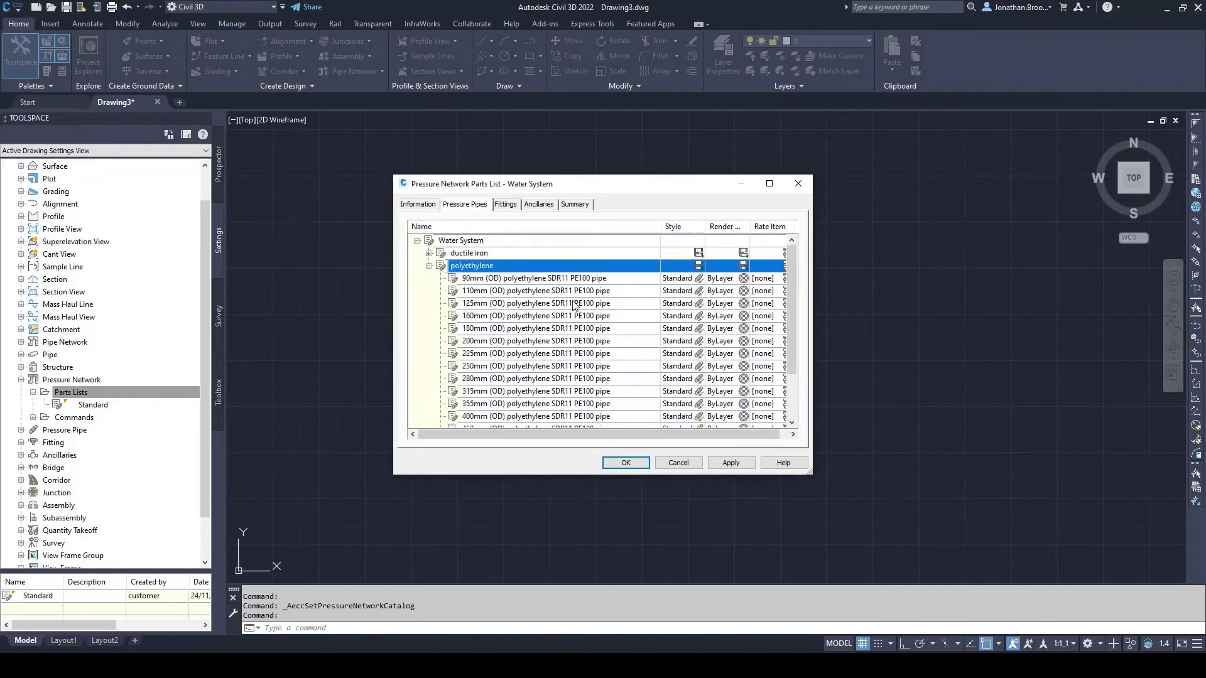
left_click(429, 266)
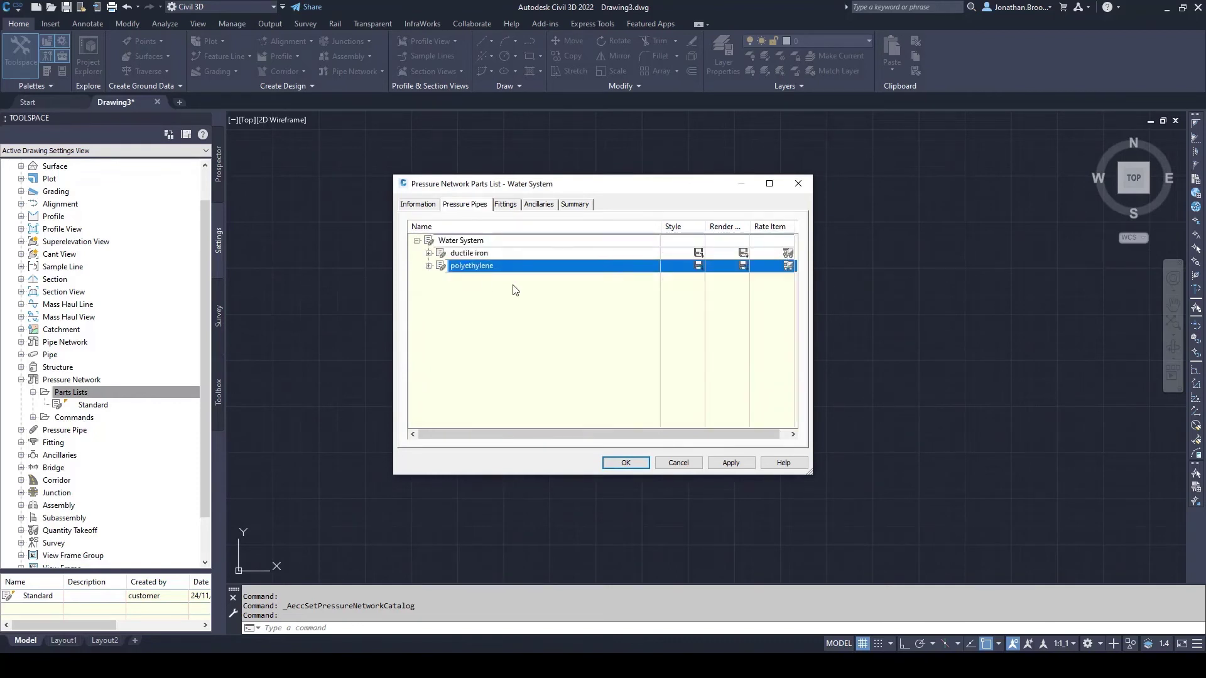
- On the Fittings tab, add the ductile iron and polyethylene Coupling families
left_click(508, 205)
left_click(492, 242)
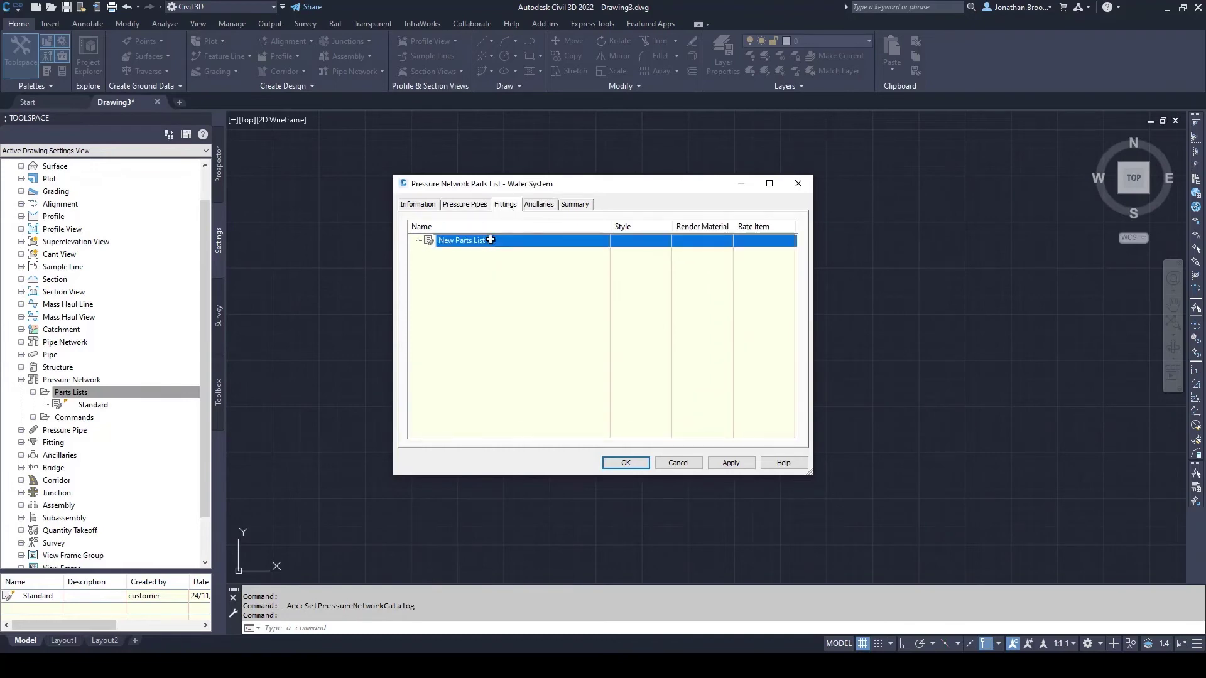
right_click(492, 242)
left_click(540, 245)
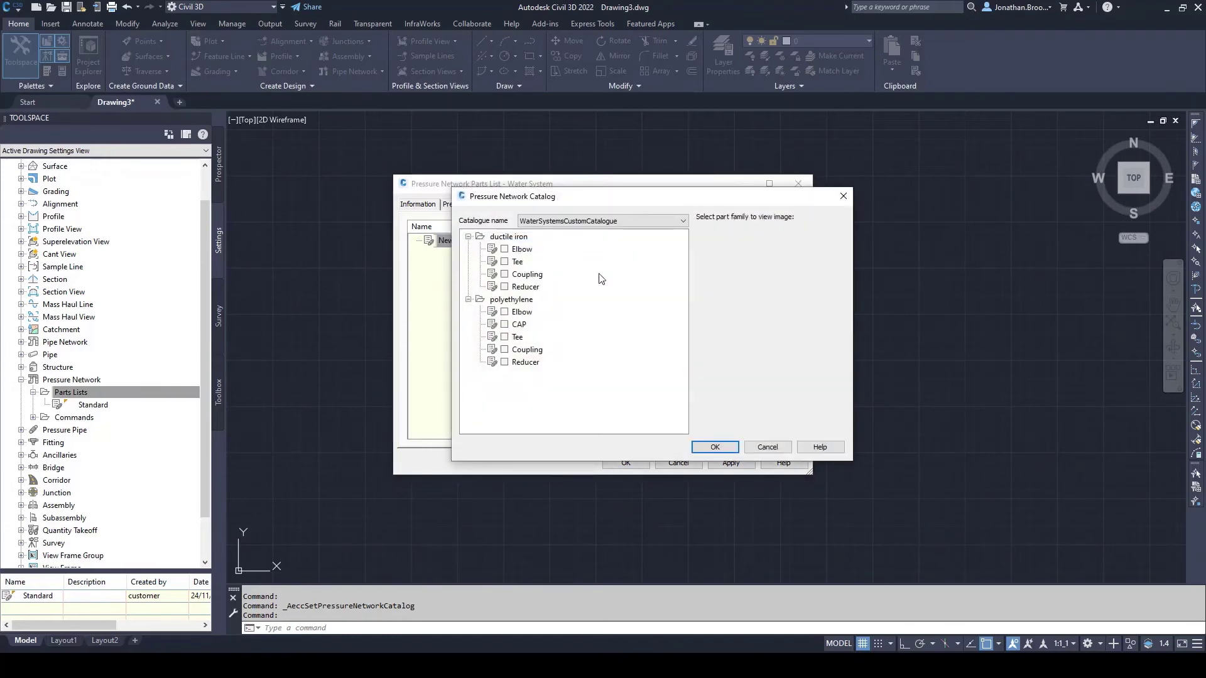
left_click(504, 274)
left_click(526, 349)
left_click(505, 275)
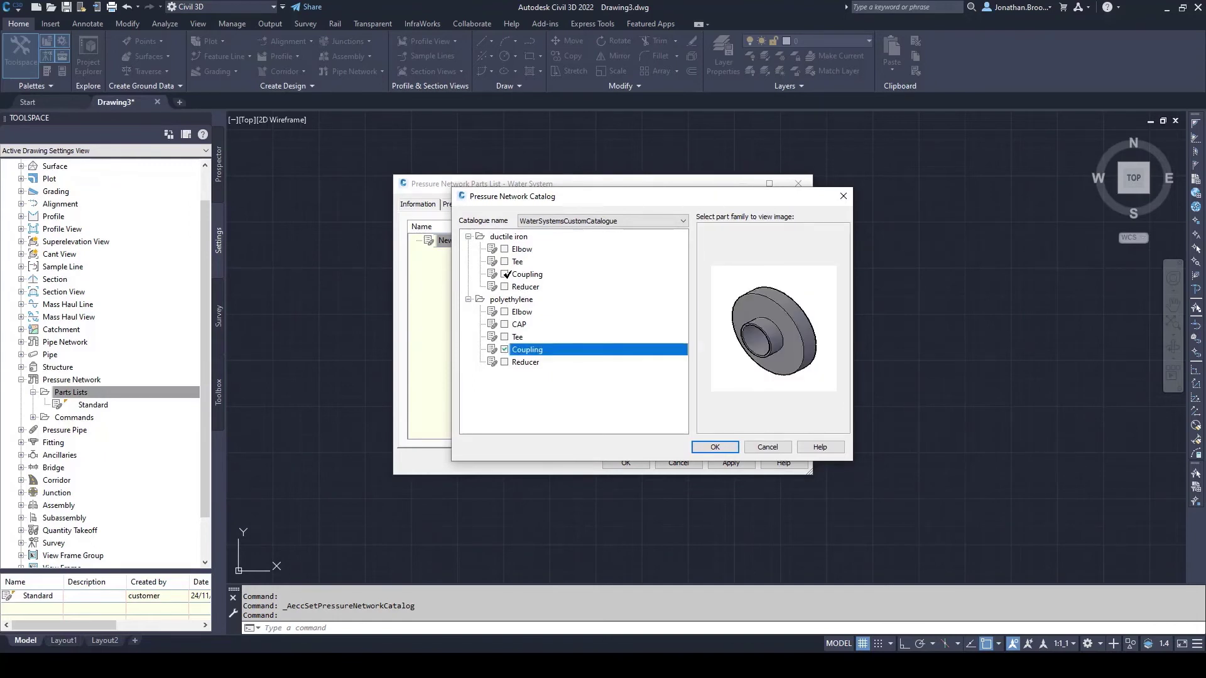
left_click(715, 447)
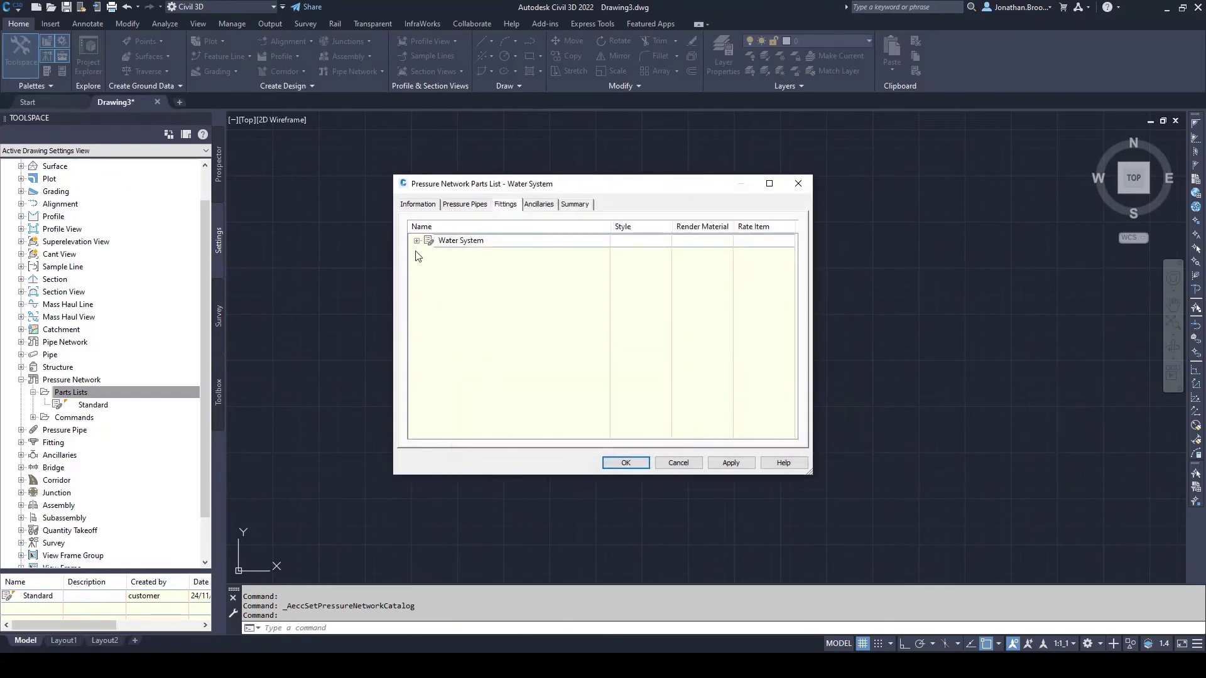
- Add all polyethylene Coupling sizes and locate the 315mm Viking Johnson AquaFast adaptor
left_click(416, 240)
left_click(481, 253)
right_click(481, 252)
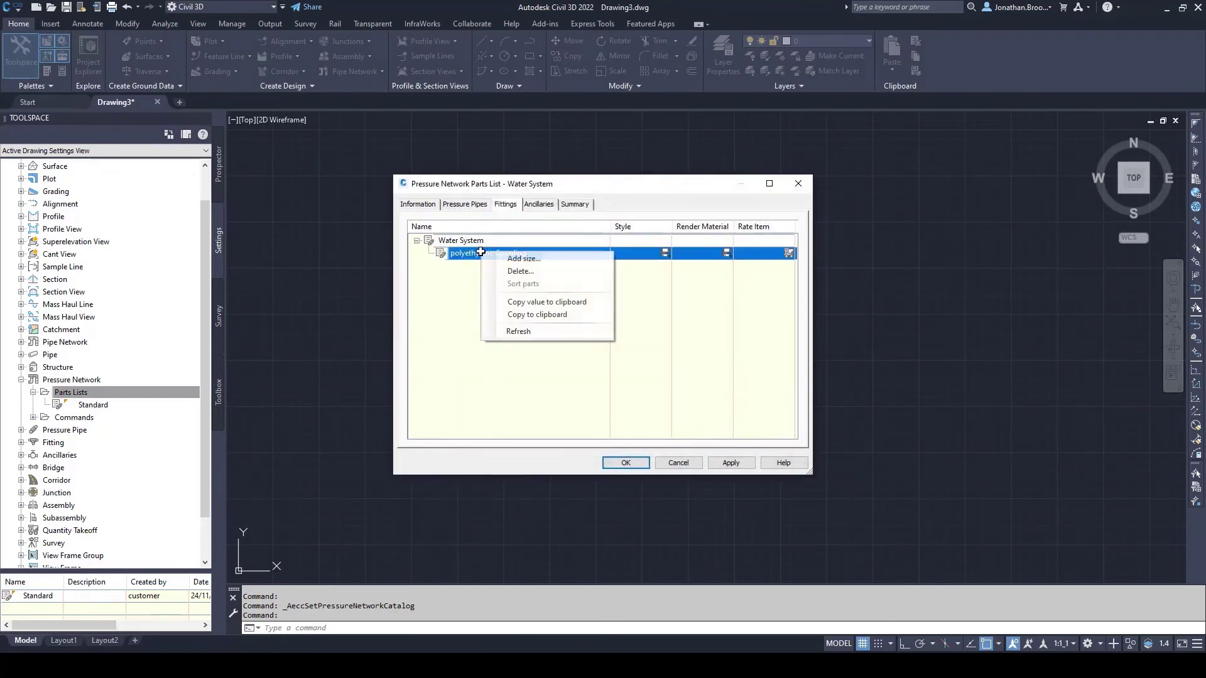
left_click(523, 259)
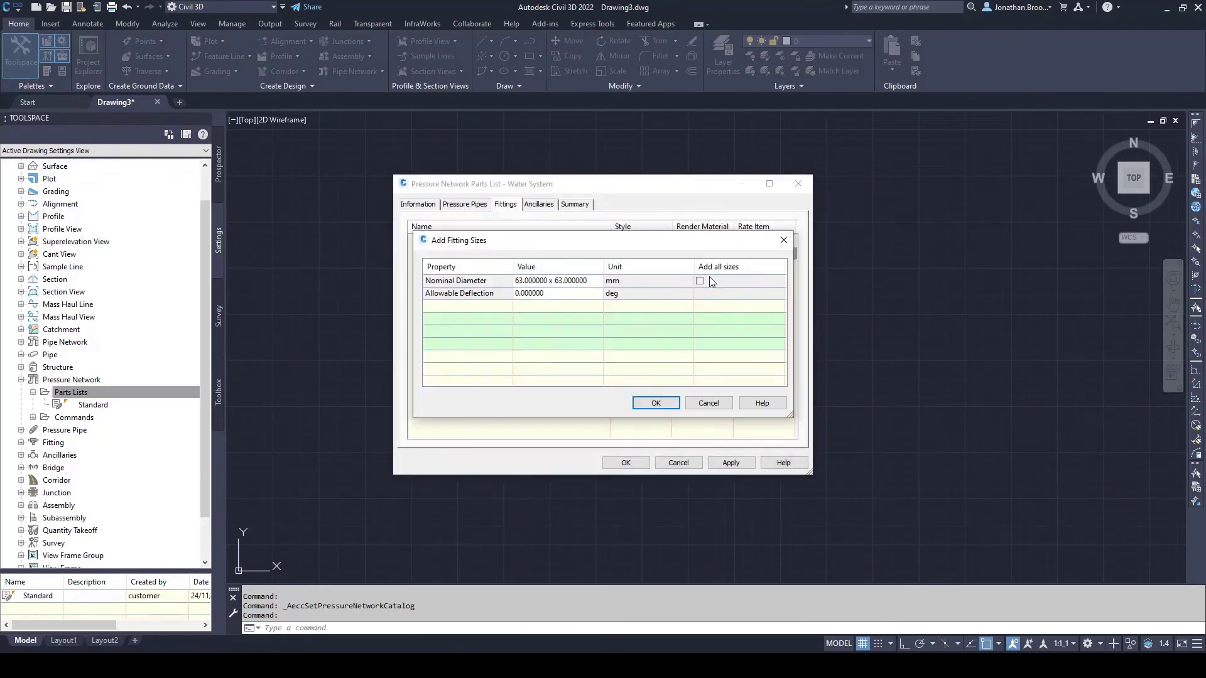
left_click(700, 281)
left_click(656, 404)
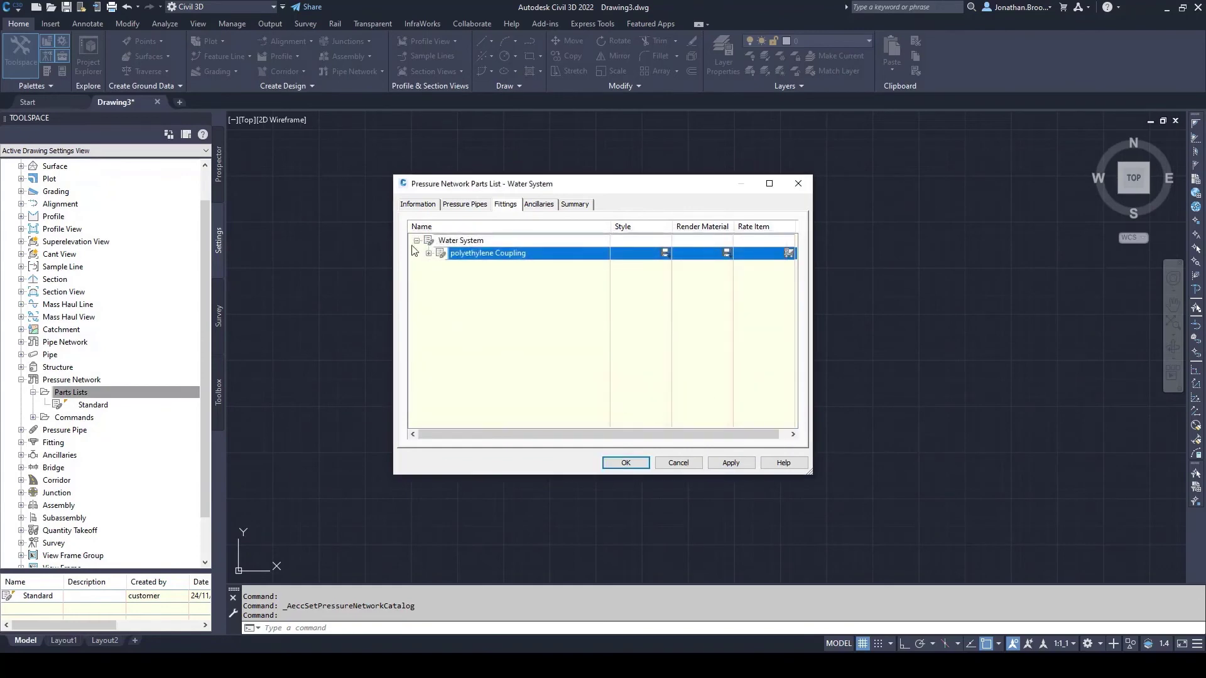
left_click(429, 253)
scroll(497, 323, "down", 3)
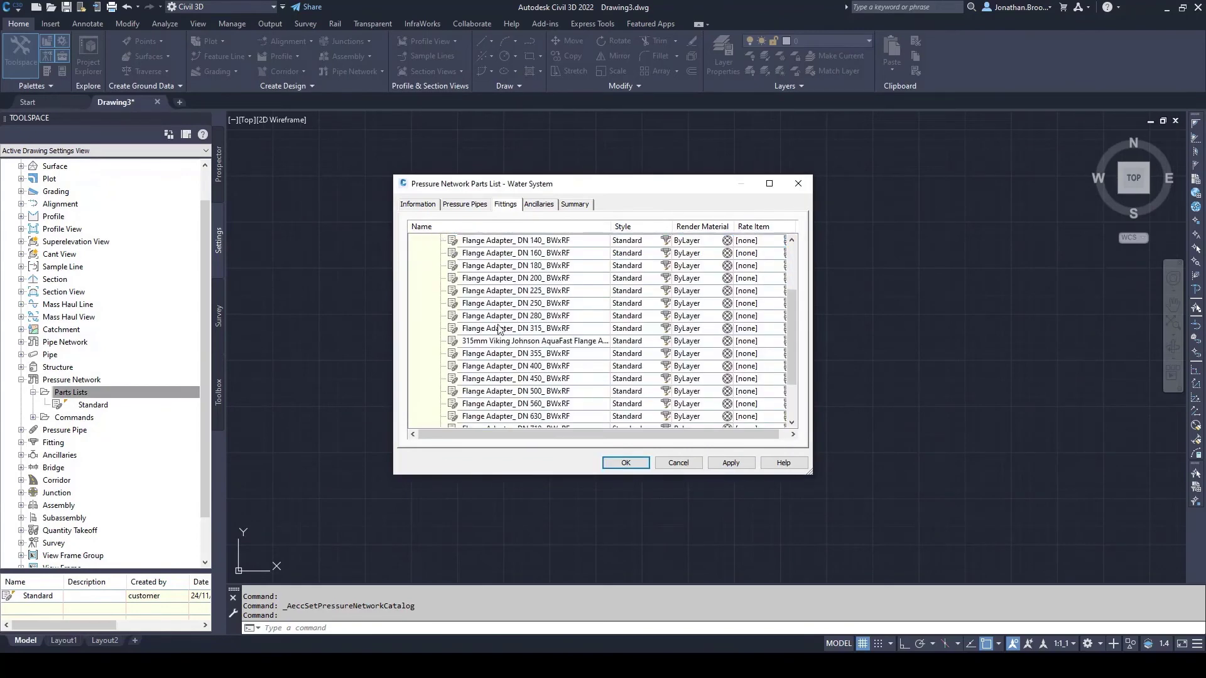
left_click(547, 344)
left_click_drag(610, 227, 670, 231)
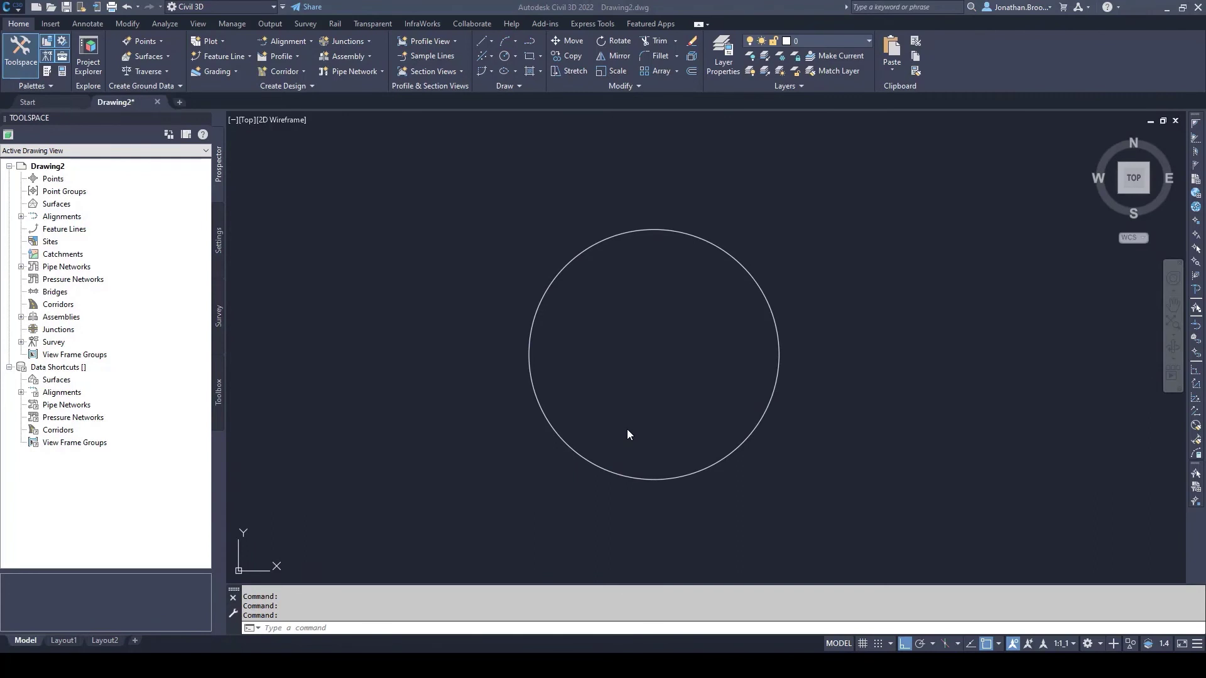
- Bring the Drawing2 window with the circle into focus
left_click(627, 430)
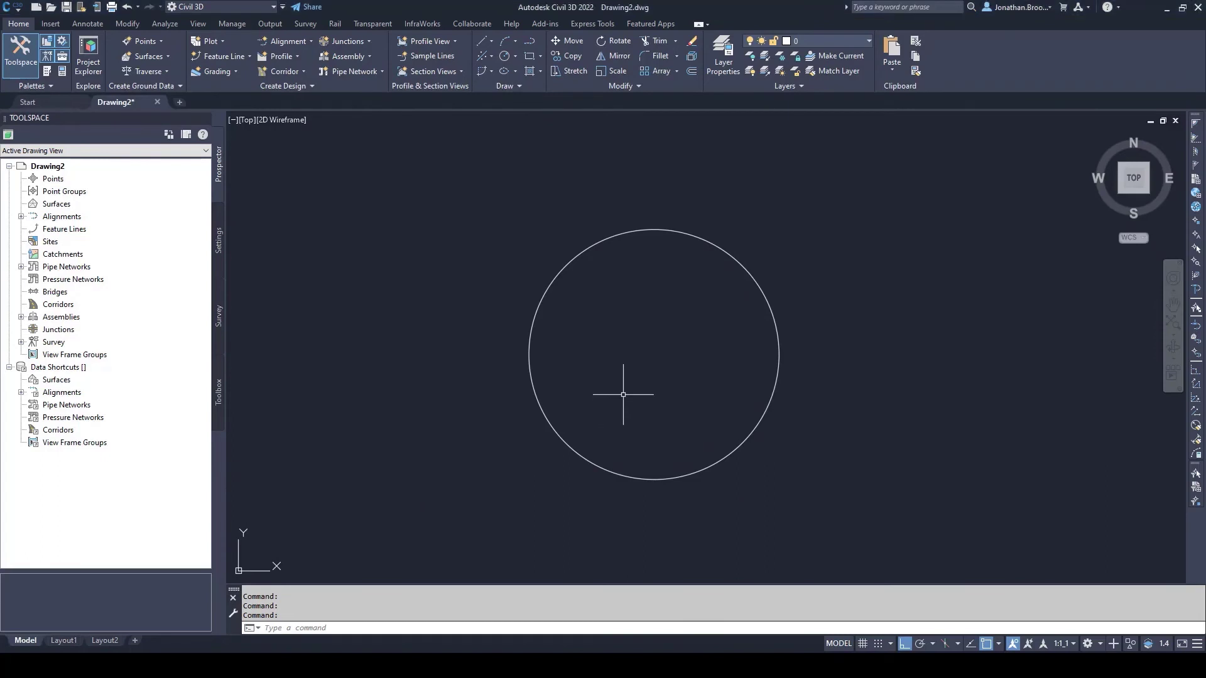
left_click(355, 74)
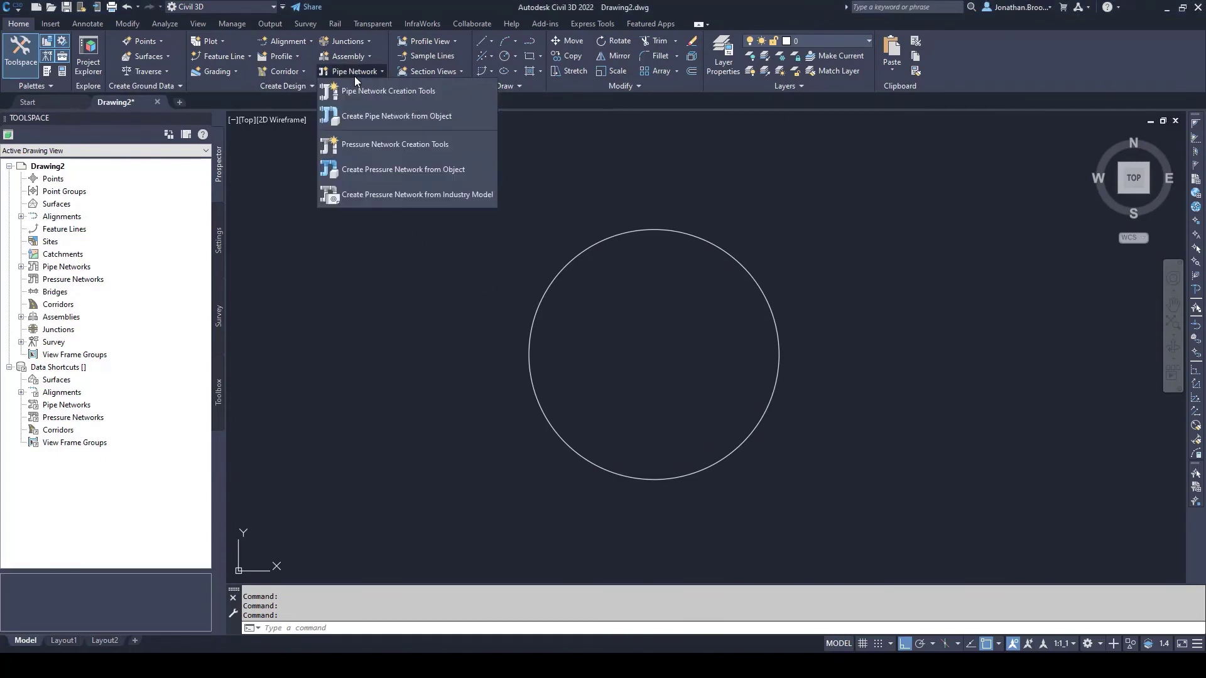
- Create the Fire Water System network with Water Systems parts list, 300mm ductile iron pipe, default layers
left_click(464, 149)
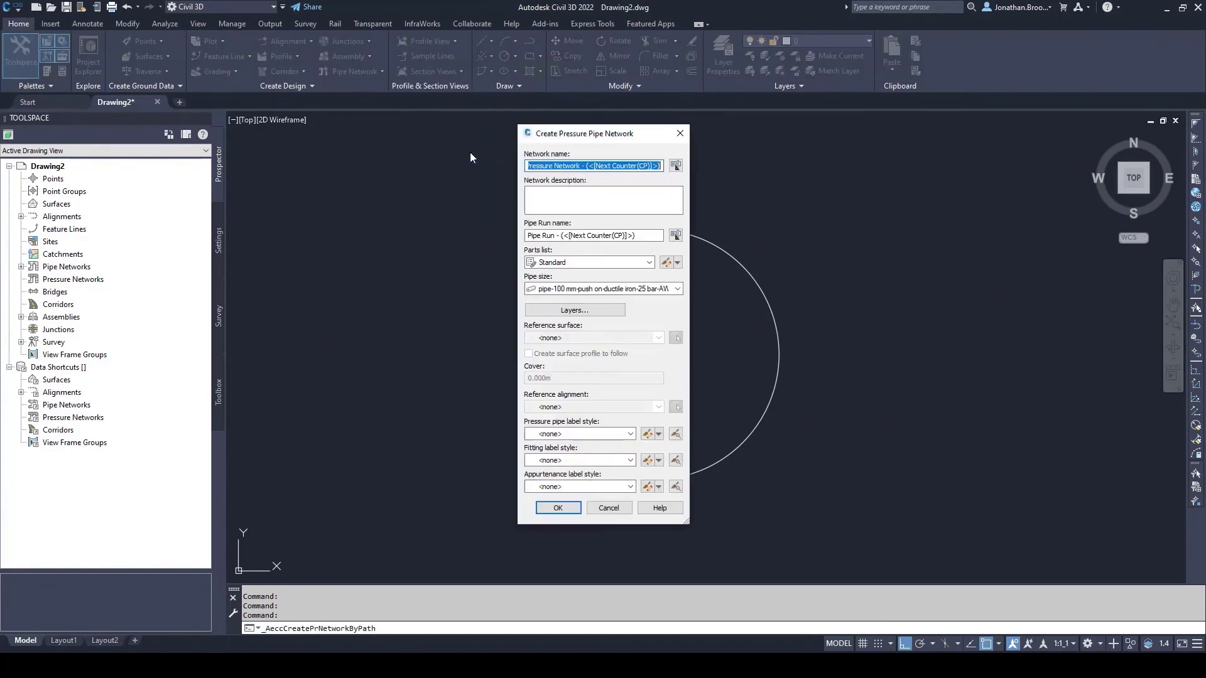
type("Fire Water System")
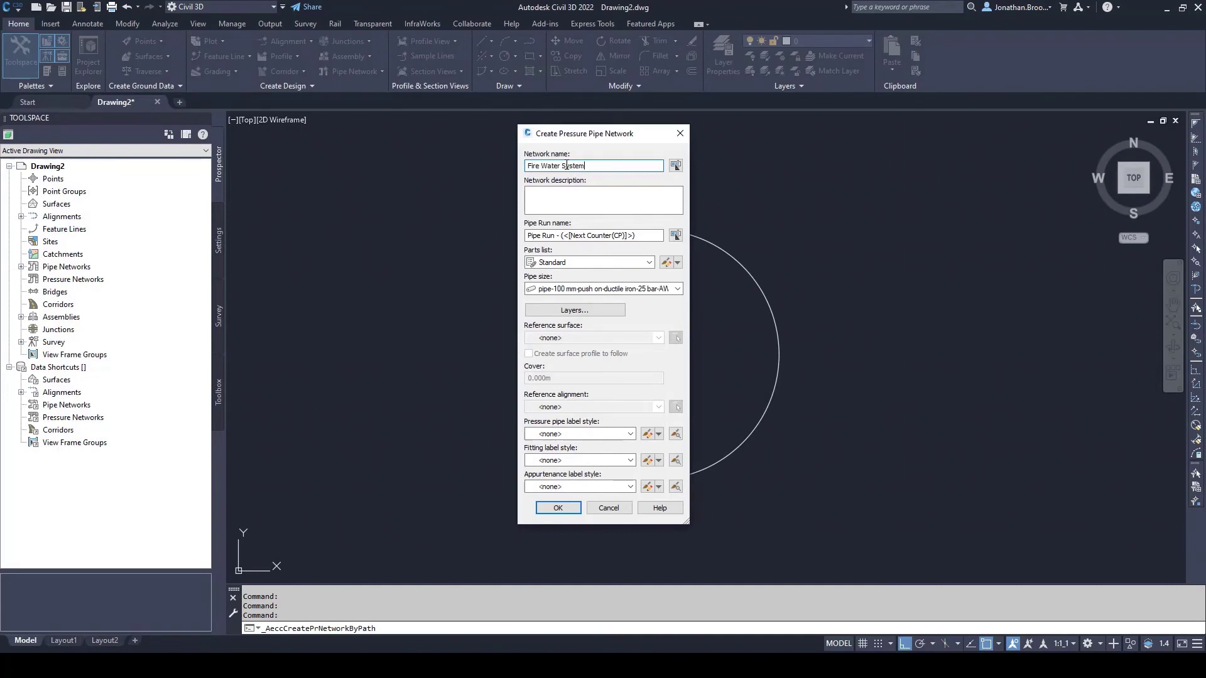
left_click(621, 264)
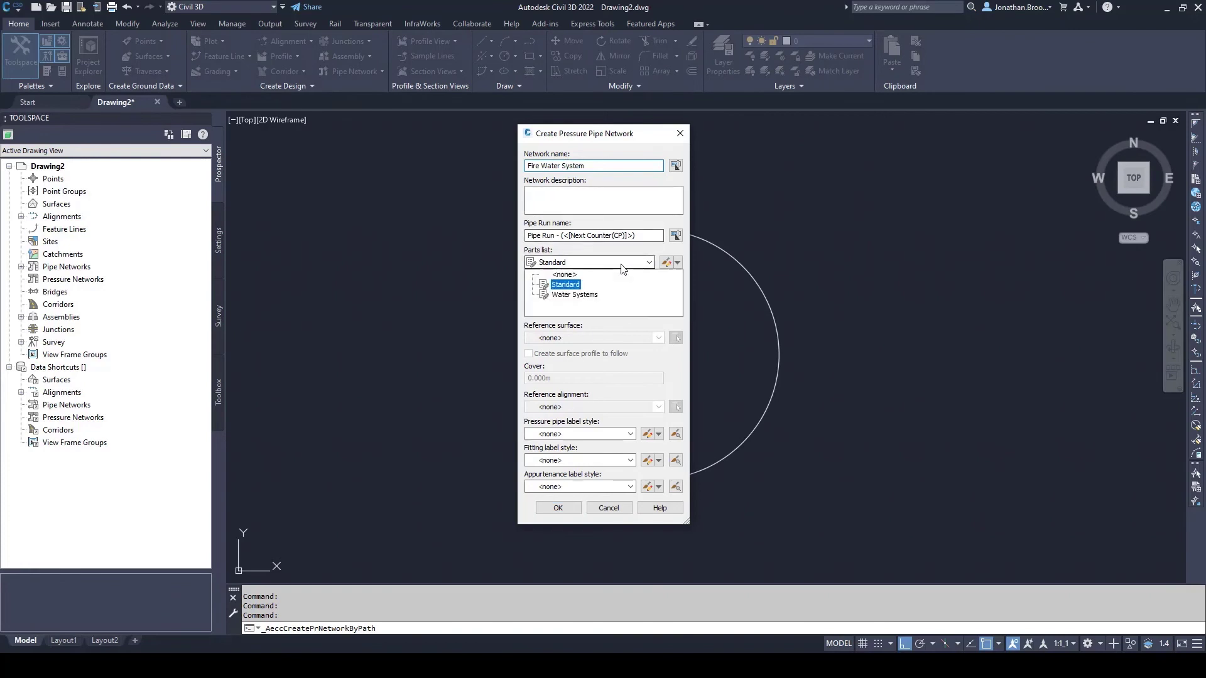
left_click(581, 294)
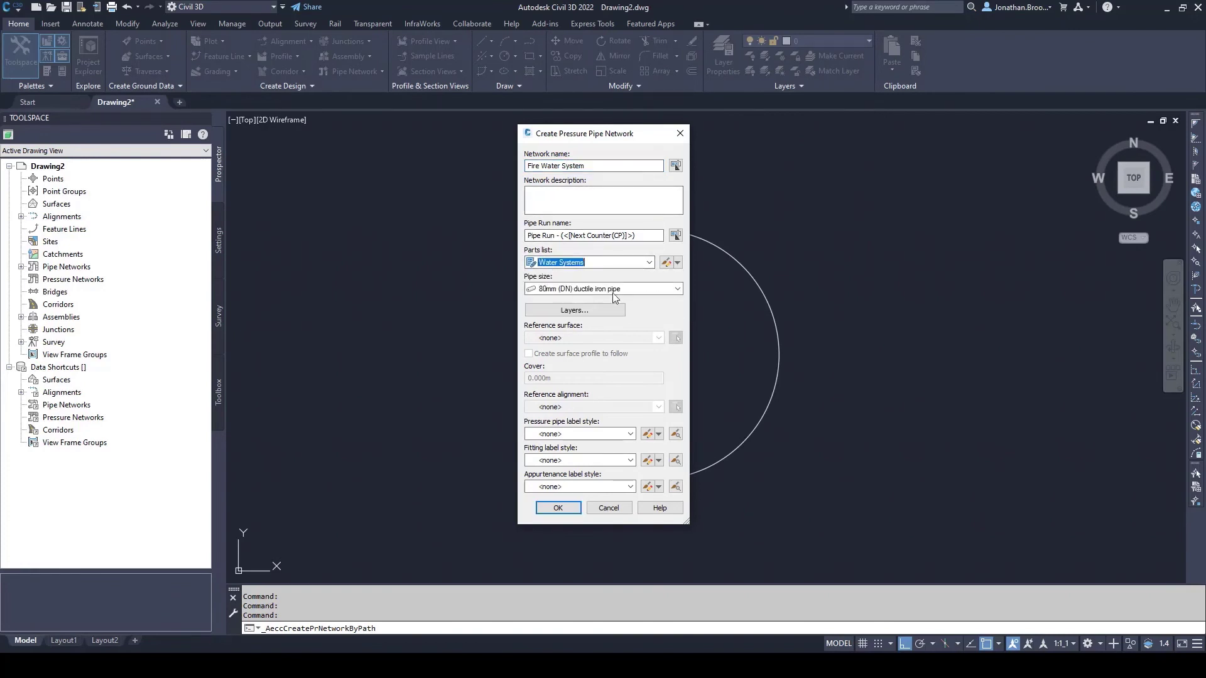
left_click(583, 290)
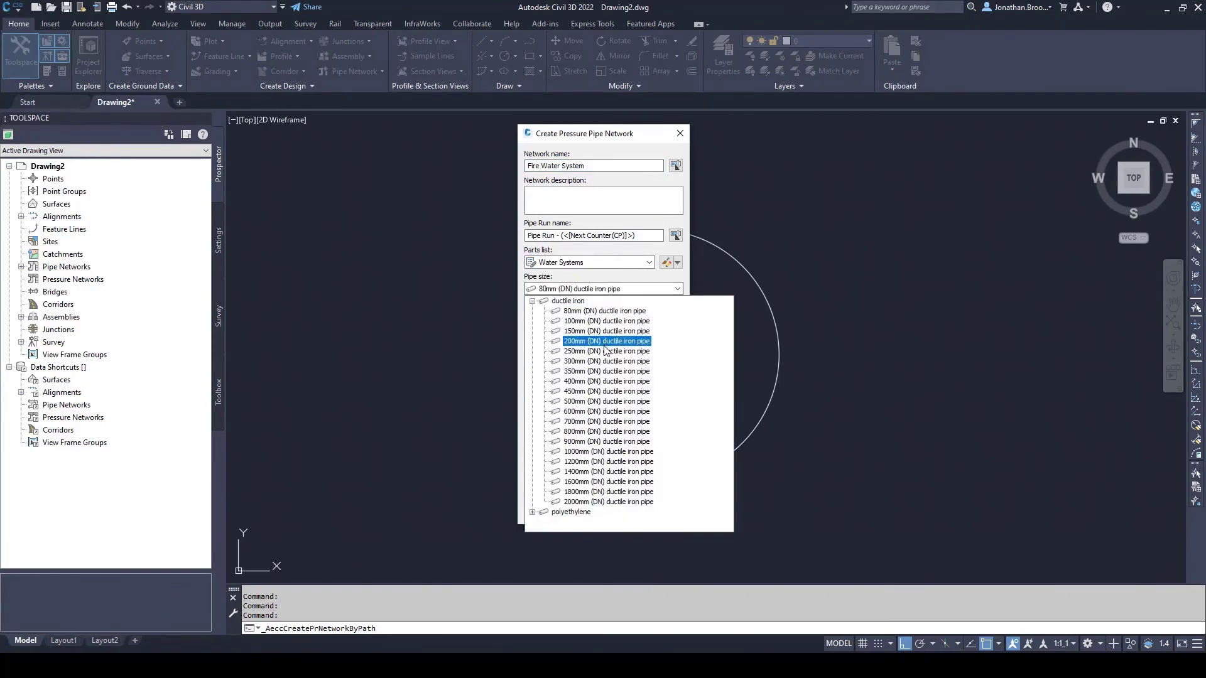
left_click(600, 362)
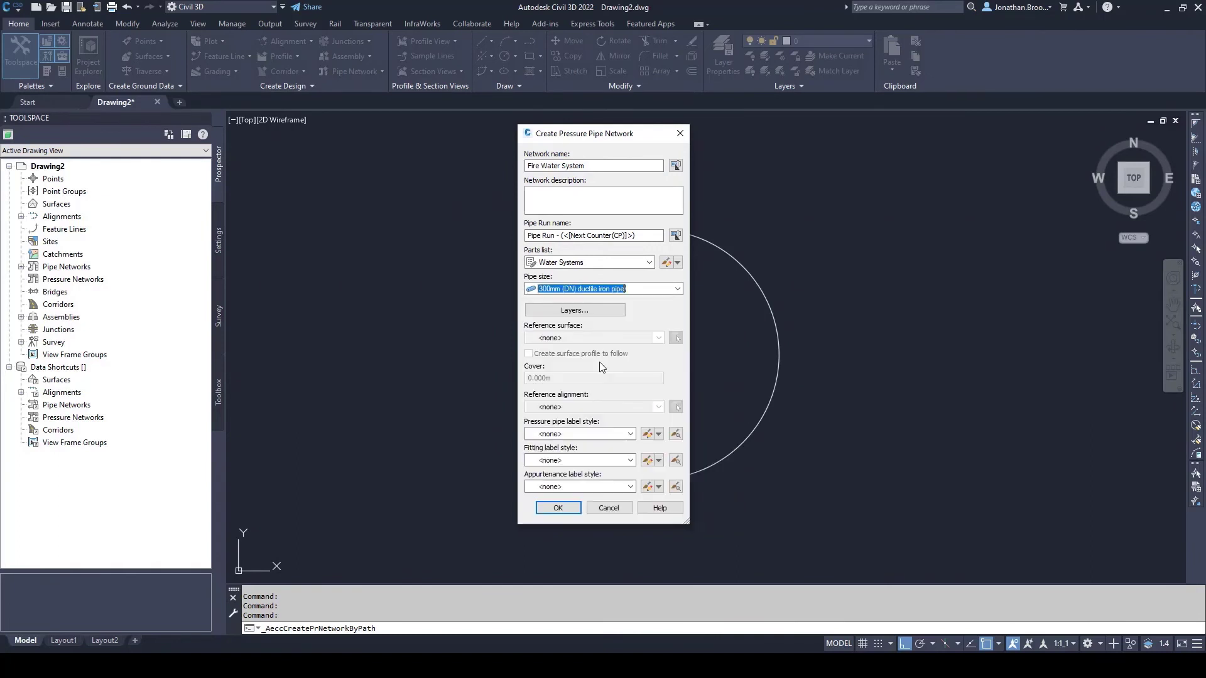
left_click(577, 310)
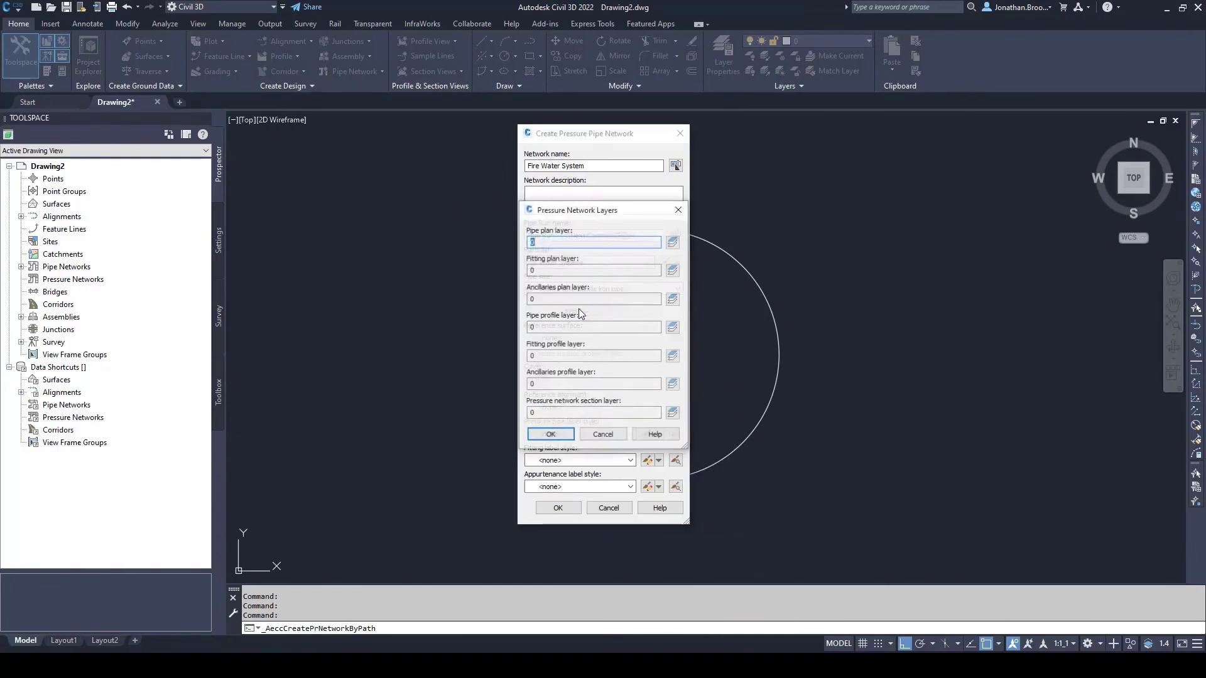
left_click(551, 435)
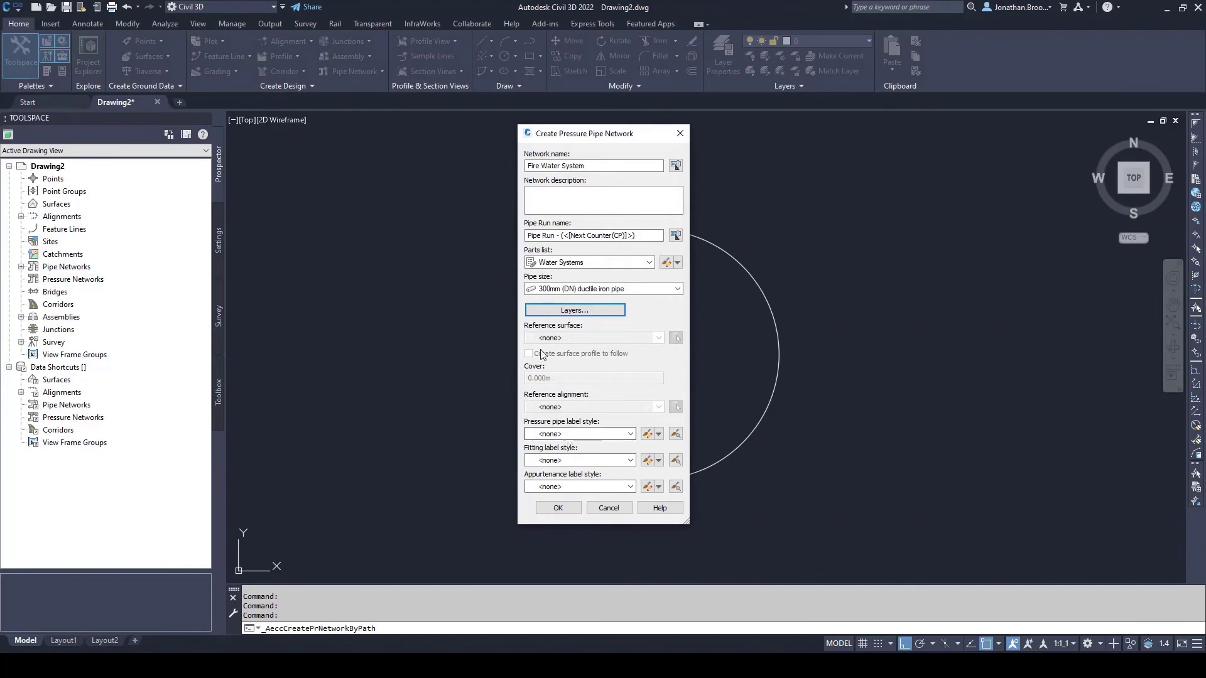
left_click(566, 510)
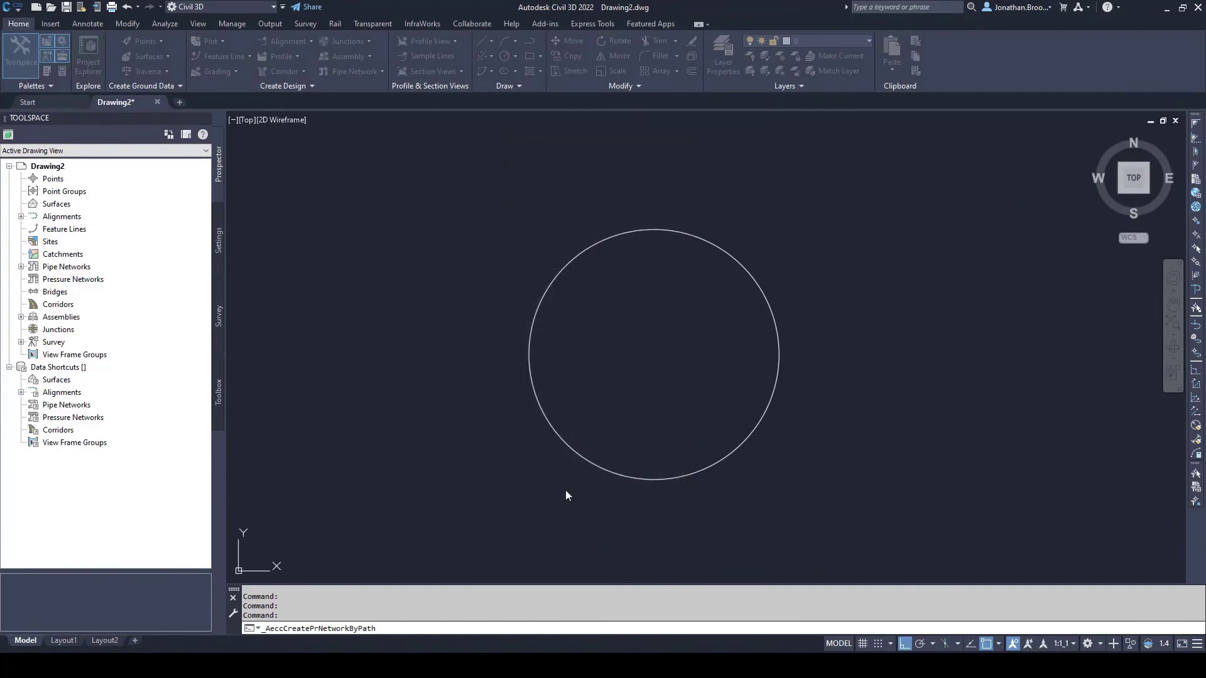
- Place the 315mm Viking Johnson AquaFast flange fitting at the circle's centre using Center snap
middle_click_drag(590, 298, 507, 300)
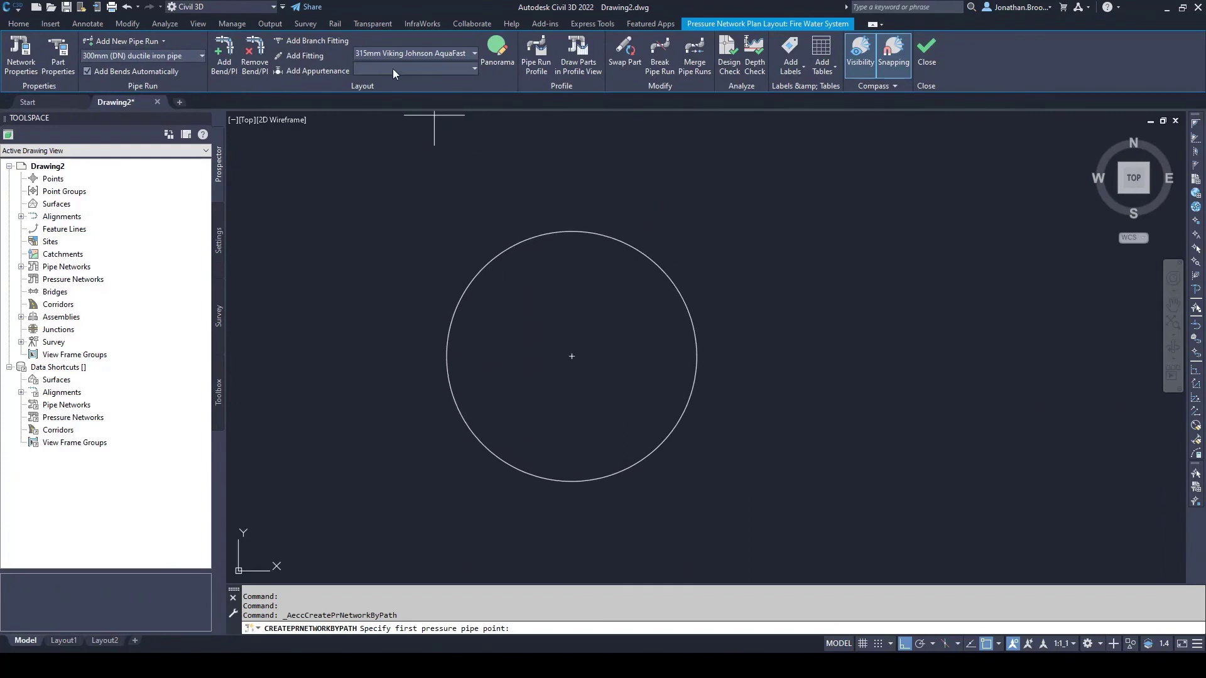
left_click(301, 56)
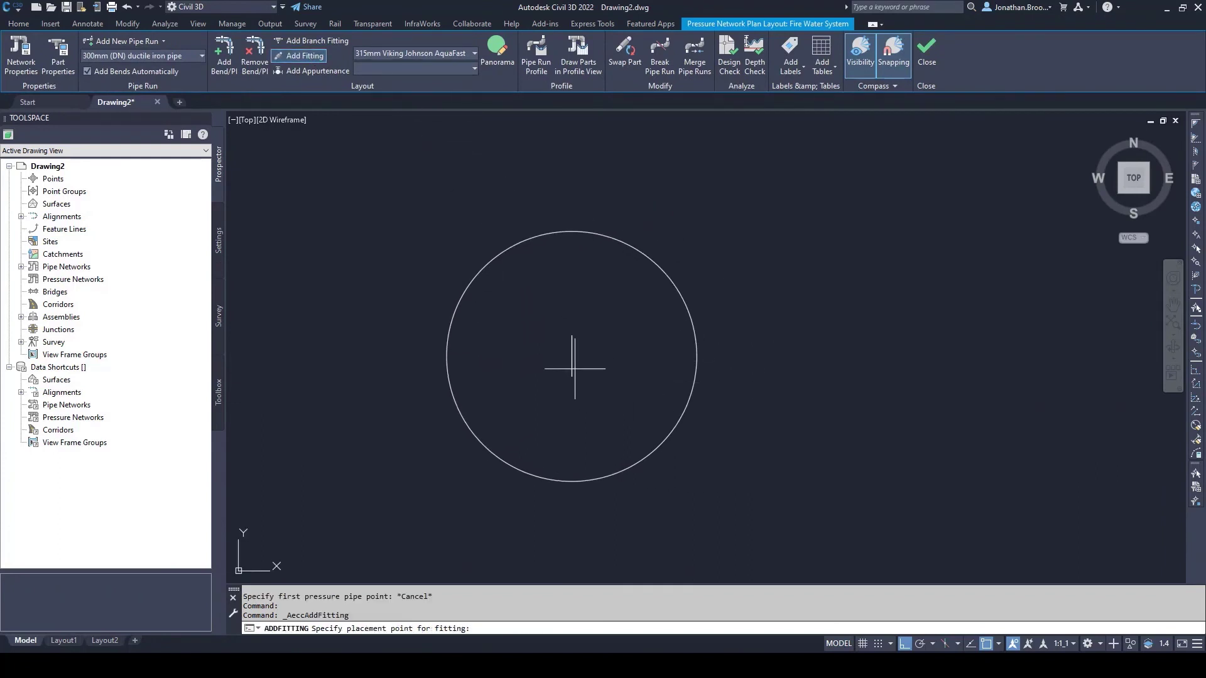
right_click(644, 422, "shift")
left_click(672, 284)
left_click(674, 433)
key("Escape")
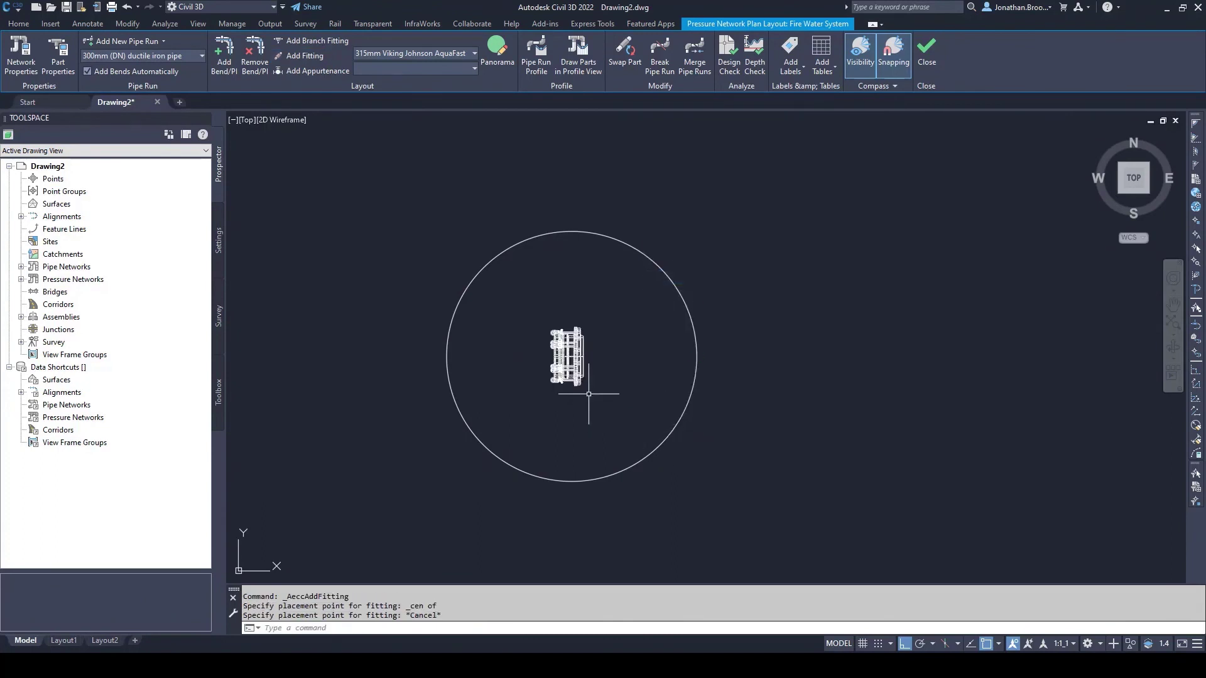
- Zoom in on the fitting and reopen the Fire Water System network for layout editing
scroll(570, 371, "up", 7)
scroll(567, 375, "down", 5)
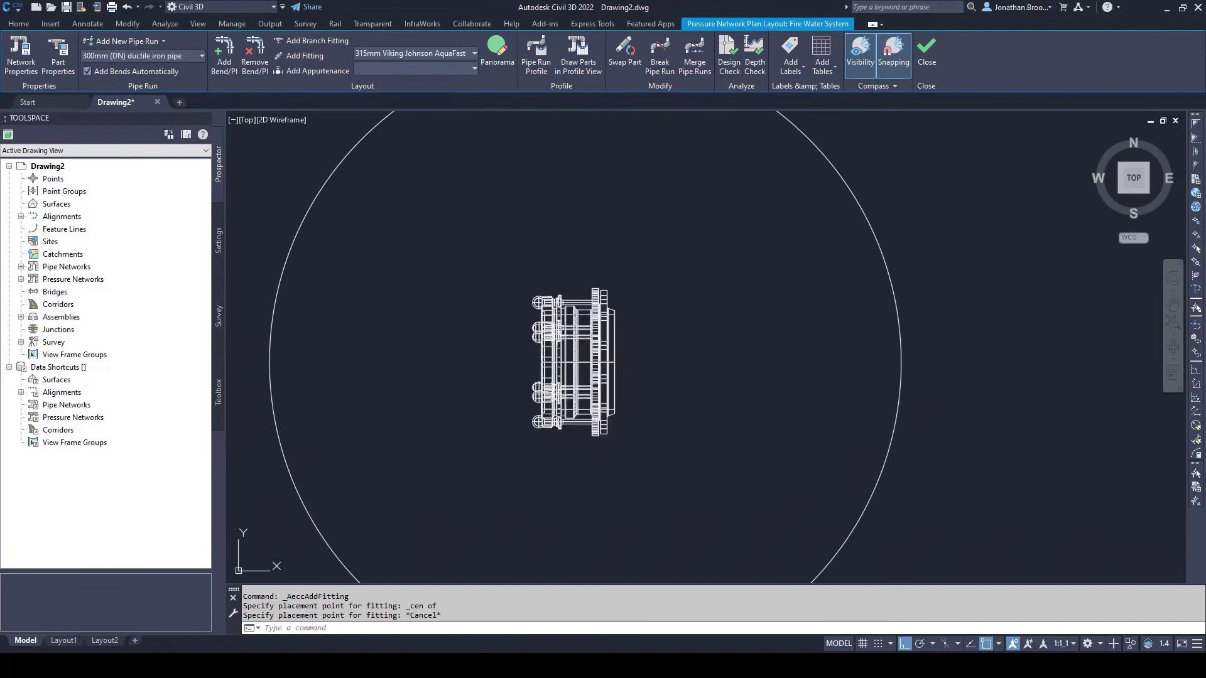
left_click(570, 359)
double_click(570, 359)
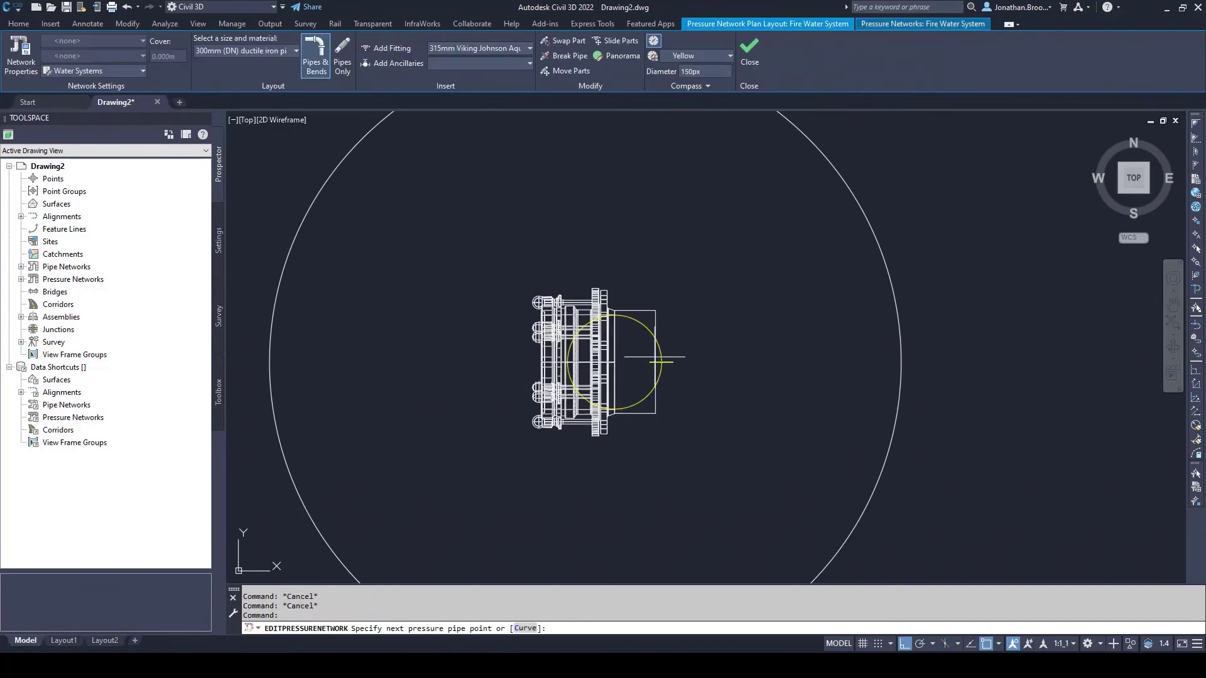
- Draw a 300mm ductile iron pipe from the fitting to the circle's right edge
left_click(273, 51)
left_click(273, 48)
left_click(903, 363)
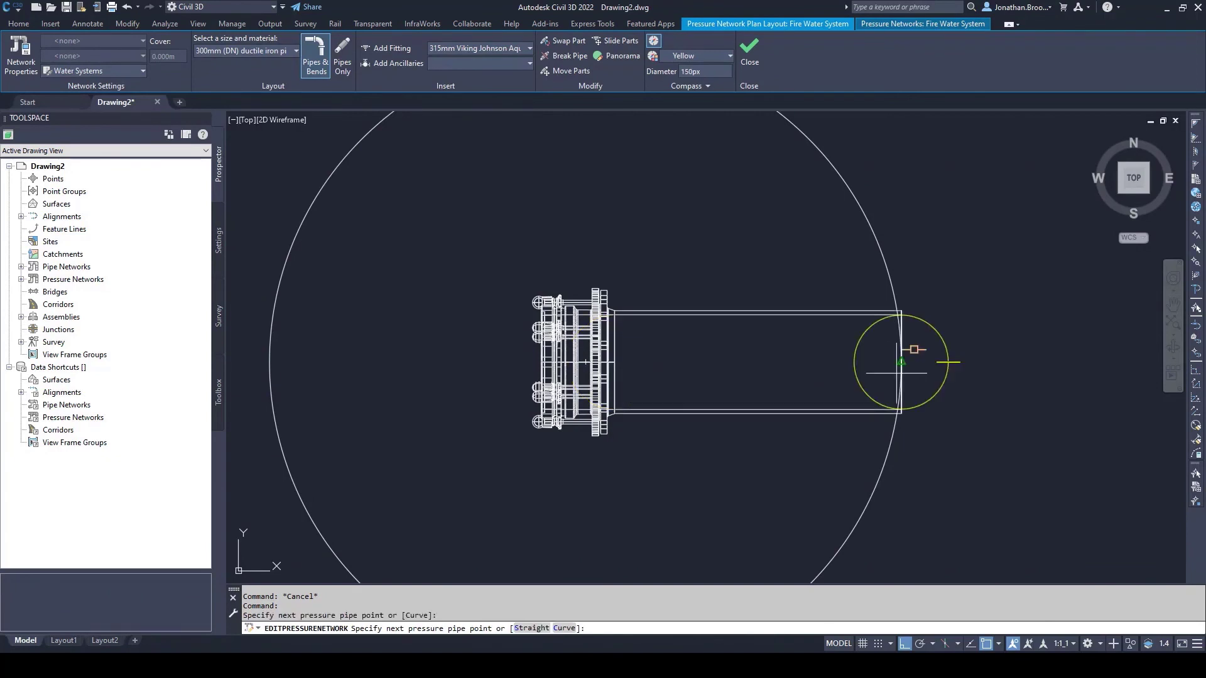
- Switch the pipe size to 315mm polyethylene and run a pipe left of the fitting
left_click(568, 351)
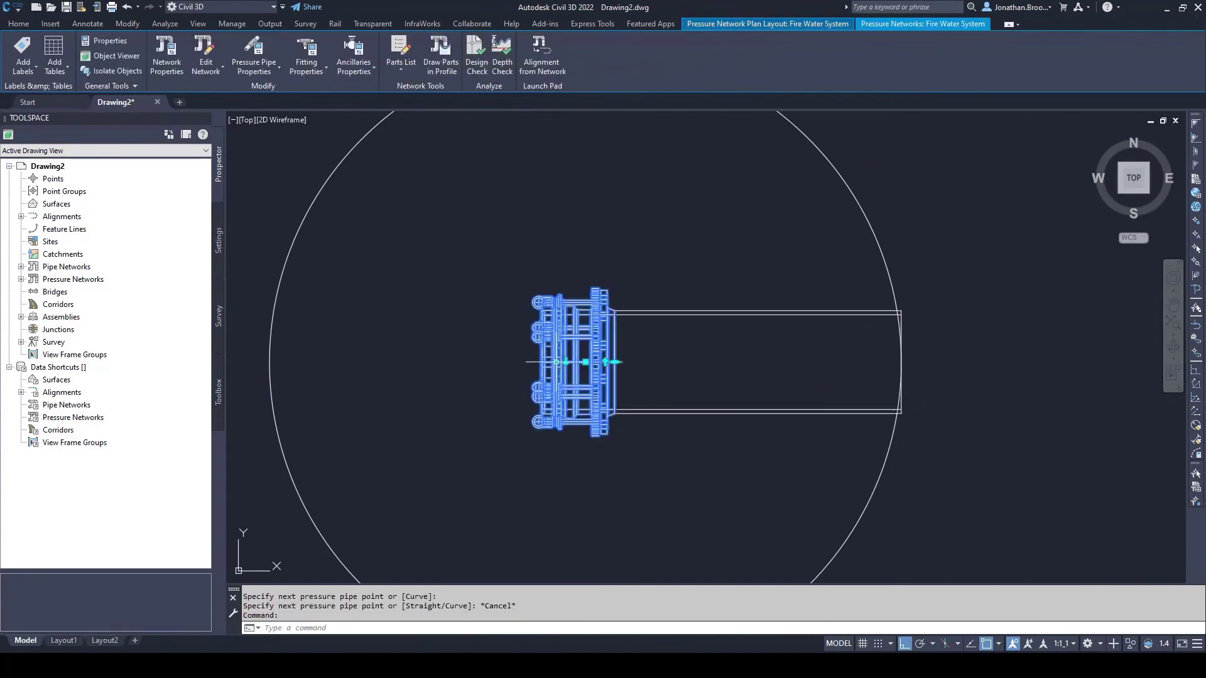
double_click(556, 361)
left_click(291, 49)
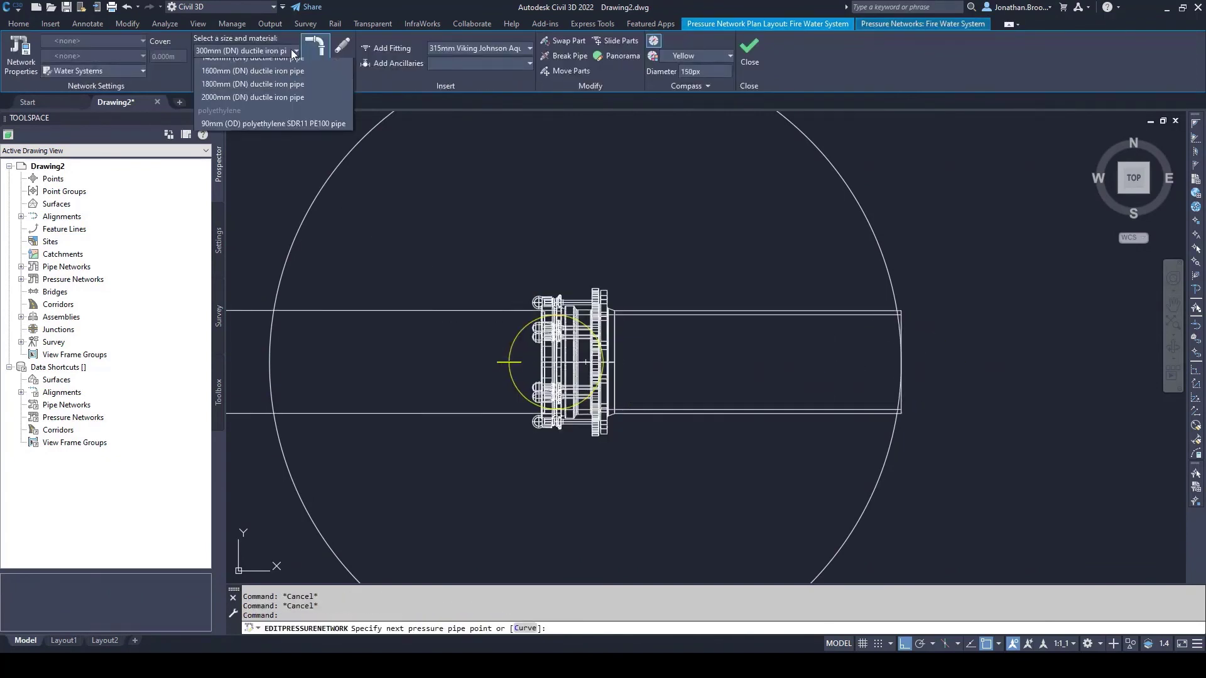
scroll(284, 145, "down", 5)
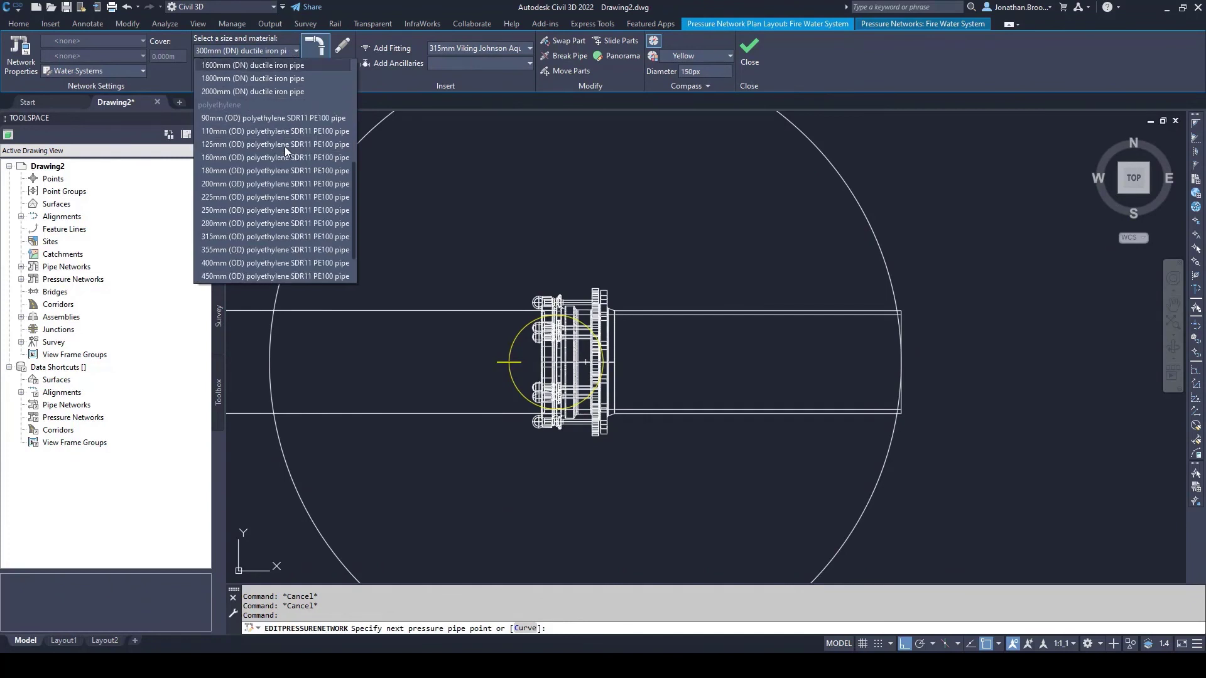
left_click(231, 201)
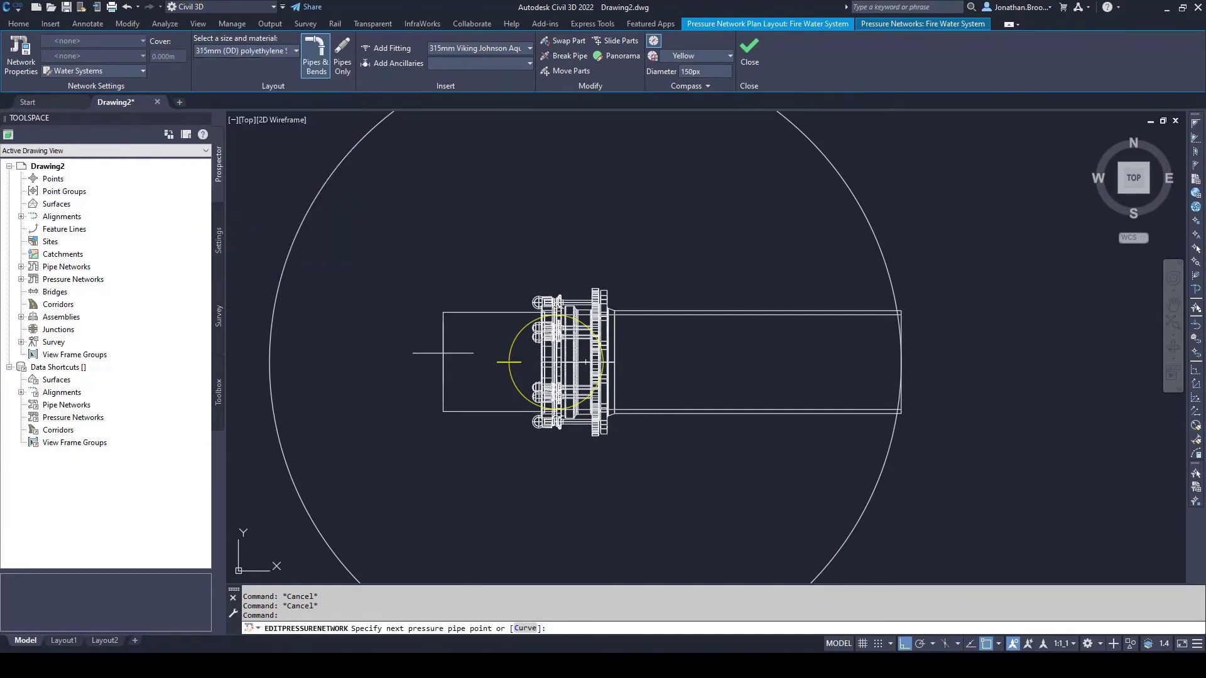
middle_click_drag(409, 352, 496, 353)
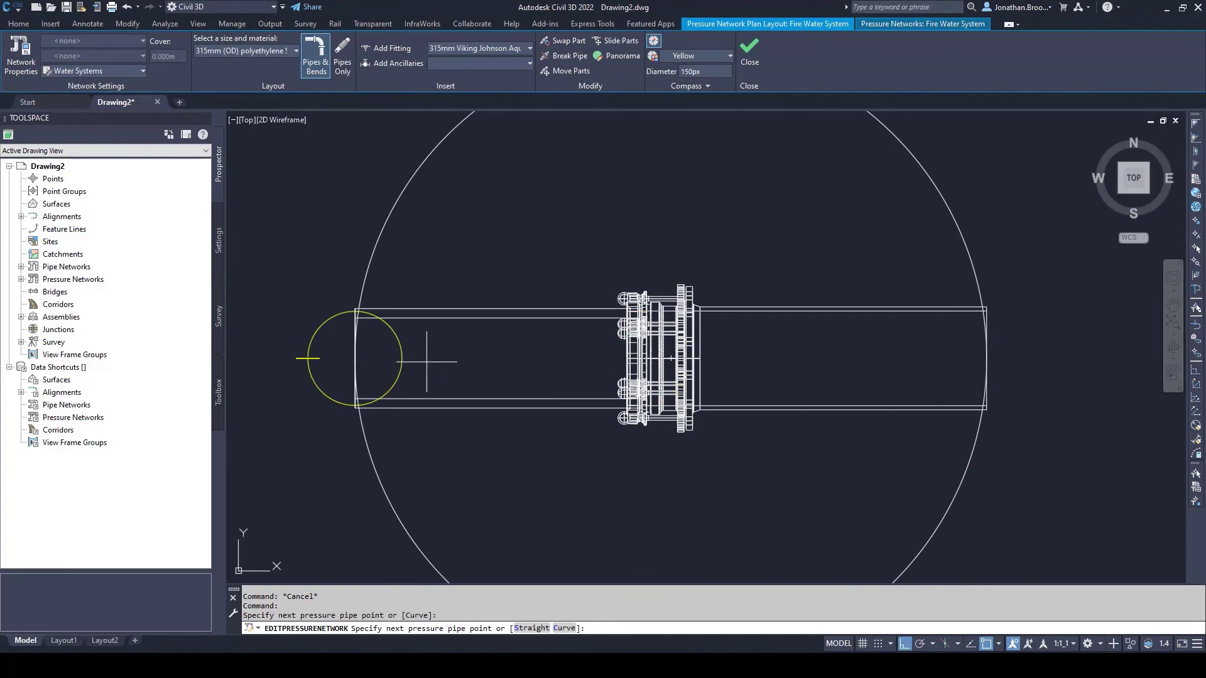
key("Escape")
key("Escape")
- Select and delete the construction circle around the fitting
scroll(501, 351, "down", 5)
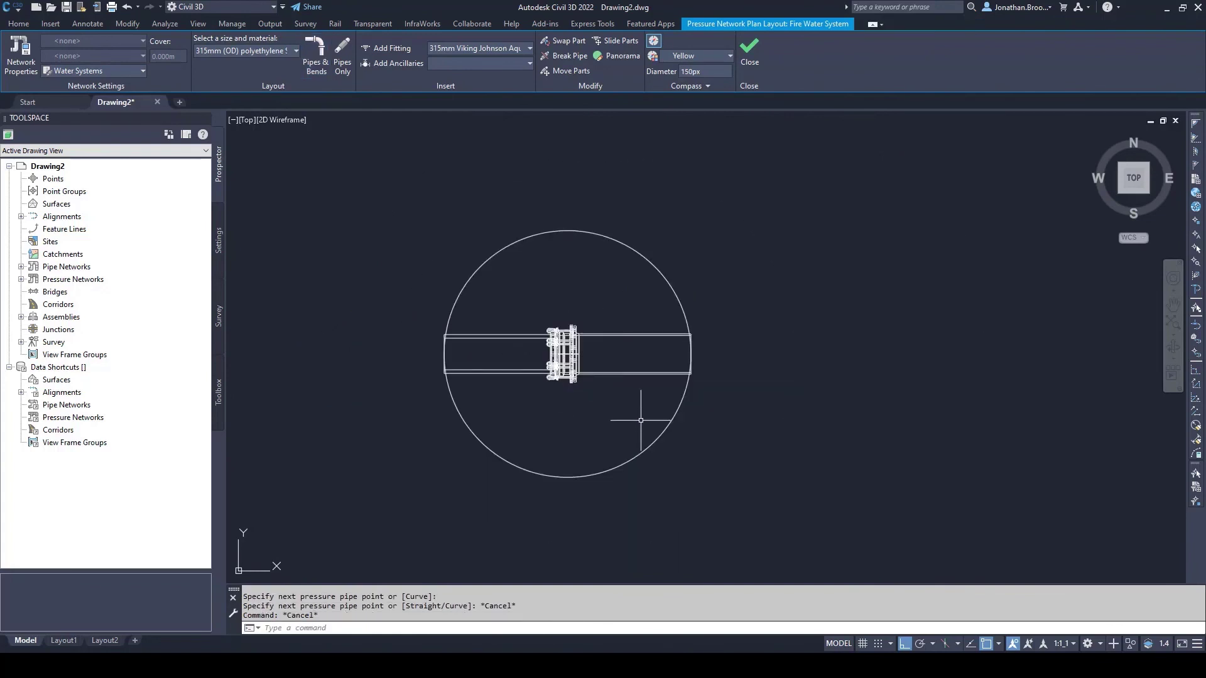
left_click(676, 437)
left_click(624, 484)
key("Delete")
scroll(627, 409, "up", 3)
mouse_move(654, 417)
middle_mouse_down()
mouse_move(663, 437)
mouse_move(685, 439)
middle_mouse_up()
- Open the pipes and fitting in the 3D Object Viewer and orbit to an angled view
left_click(10, 26)
left_click(721, 431)
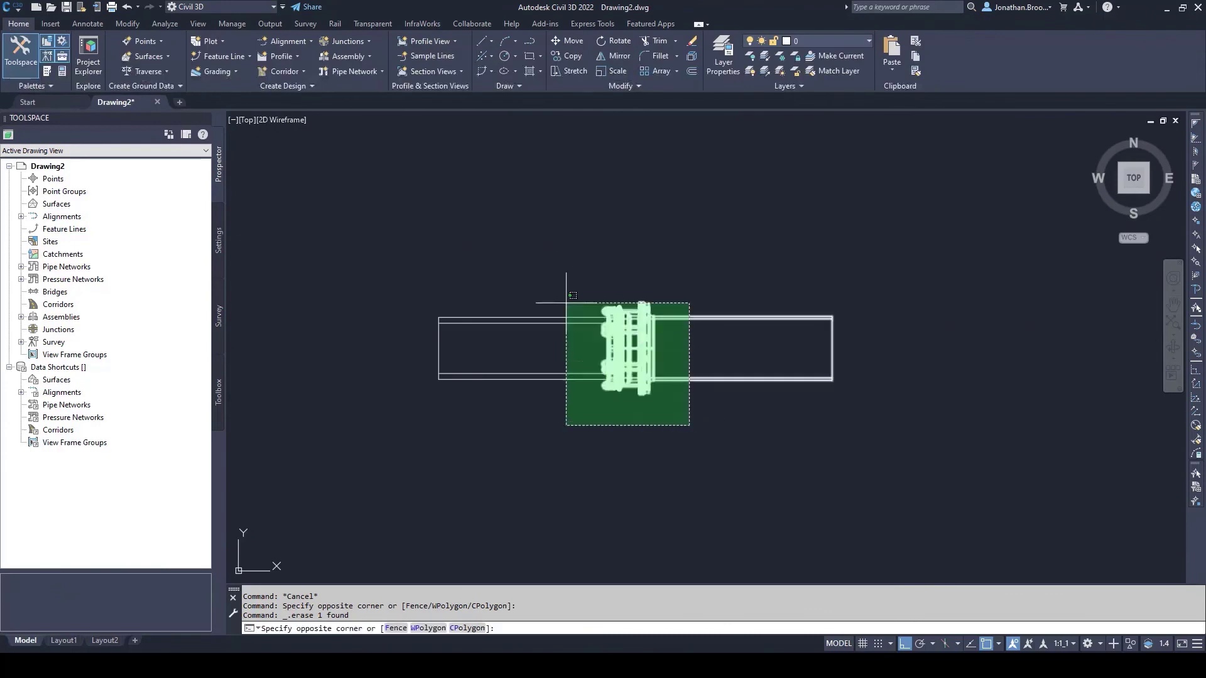
left_click(553, 251)
right_click(557, 260)
left_click(613, 446)
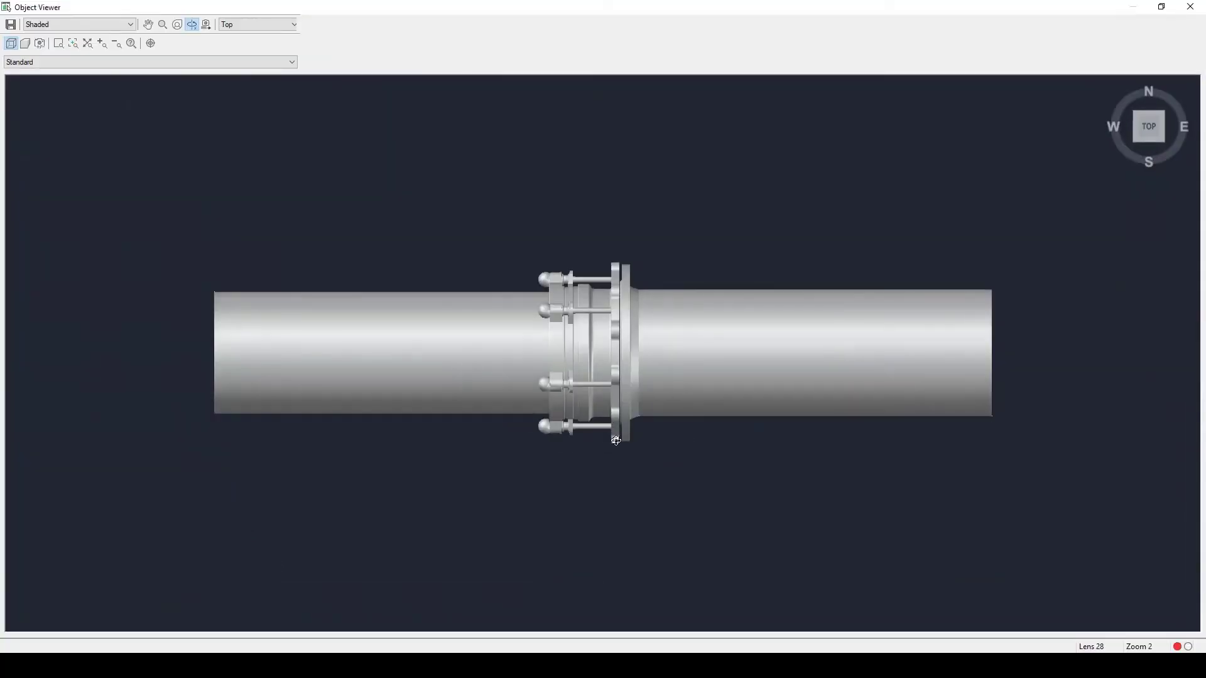
left_click_drag(698, 295, 639, 329)
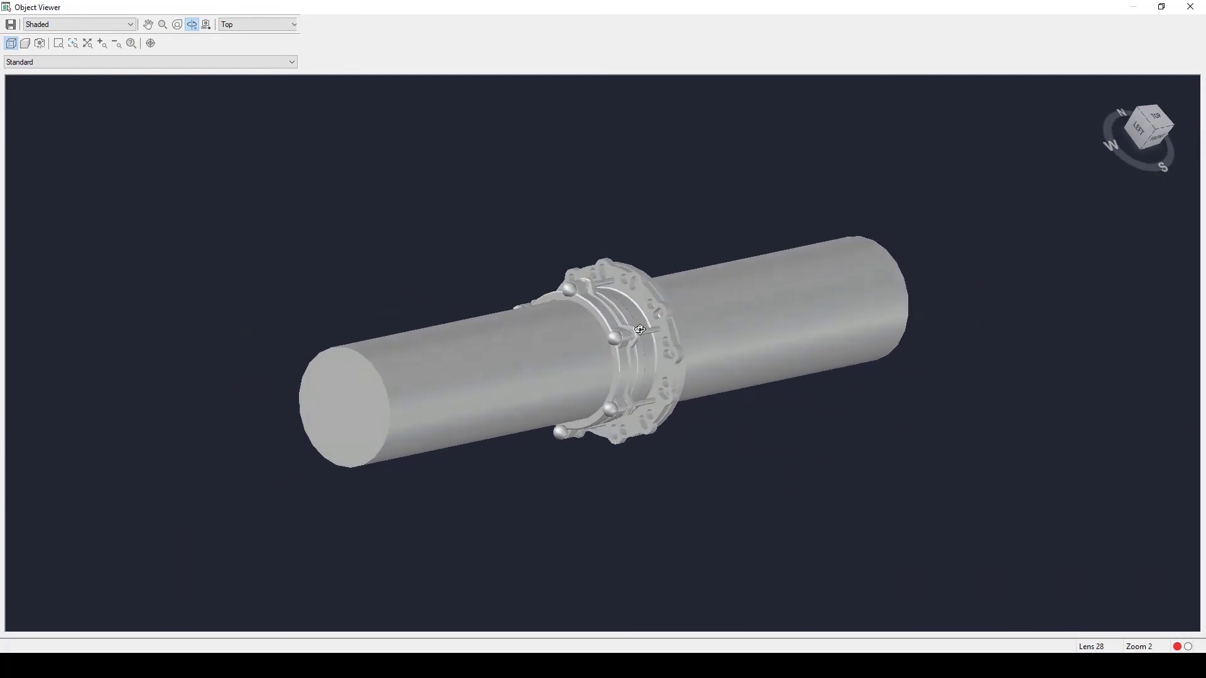
- Orbit the Object Viewer model to a flatter side view of the pipes and flange coupling
mouse_move(685, 415)
left_mouse_down()
mouse_move(700, 423)
mouse_move(680, 425)
left_mouse_up()
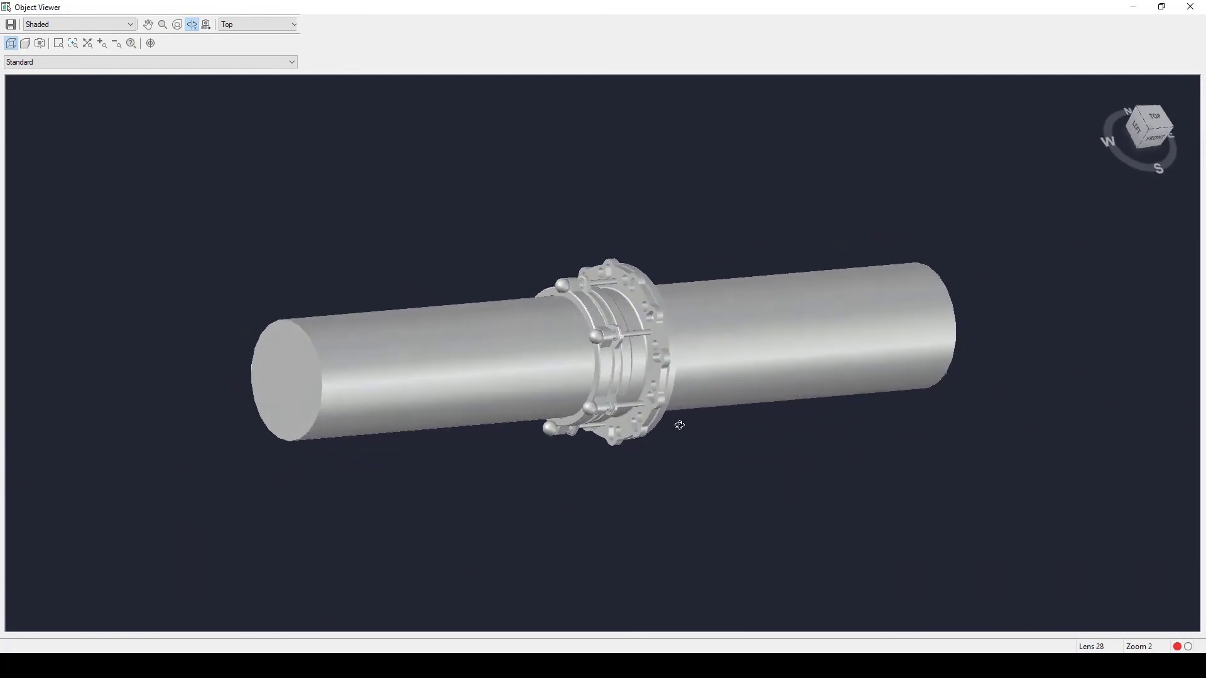